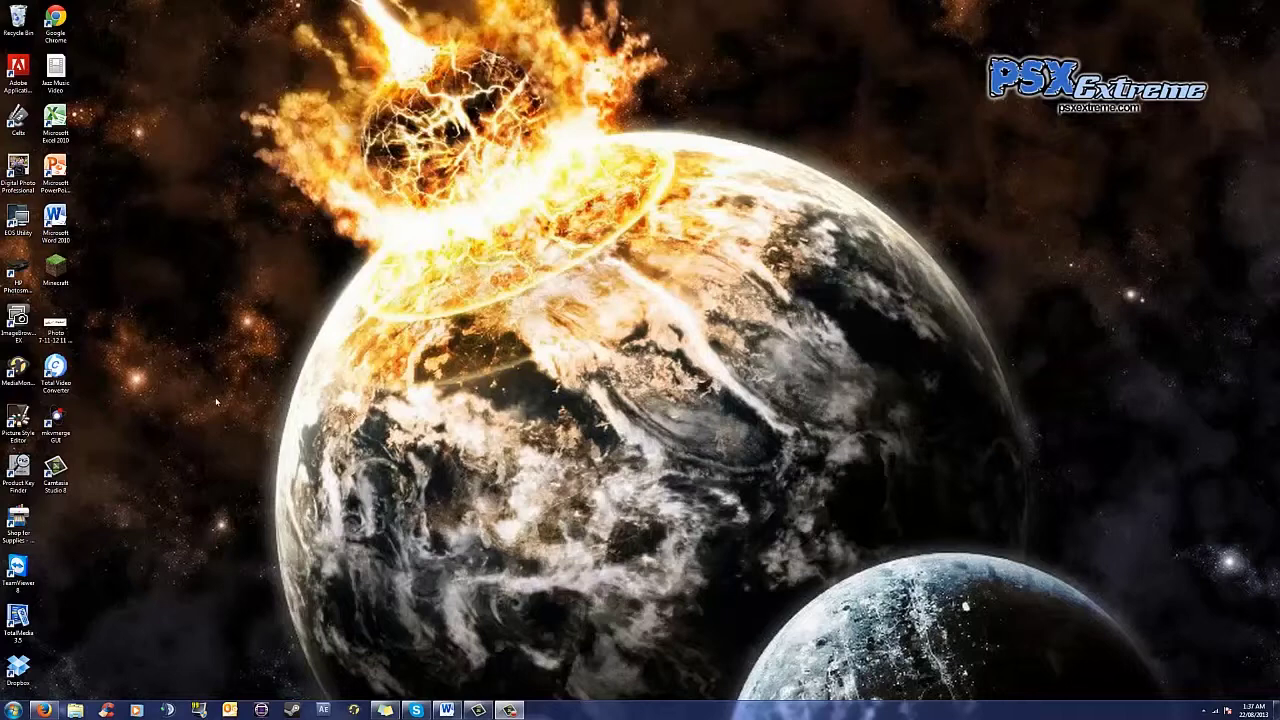
Open the Sound Assignment disc on DVD RW Drive (D:) in a file browser window
click(76, 710)
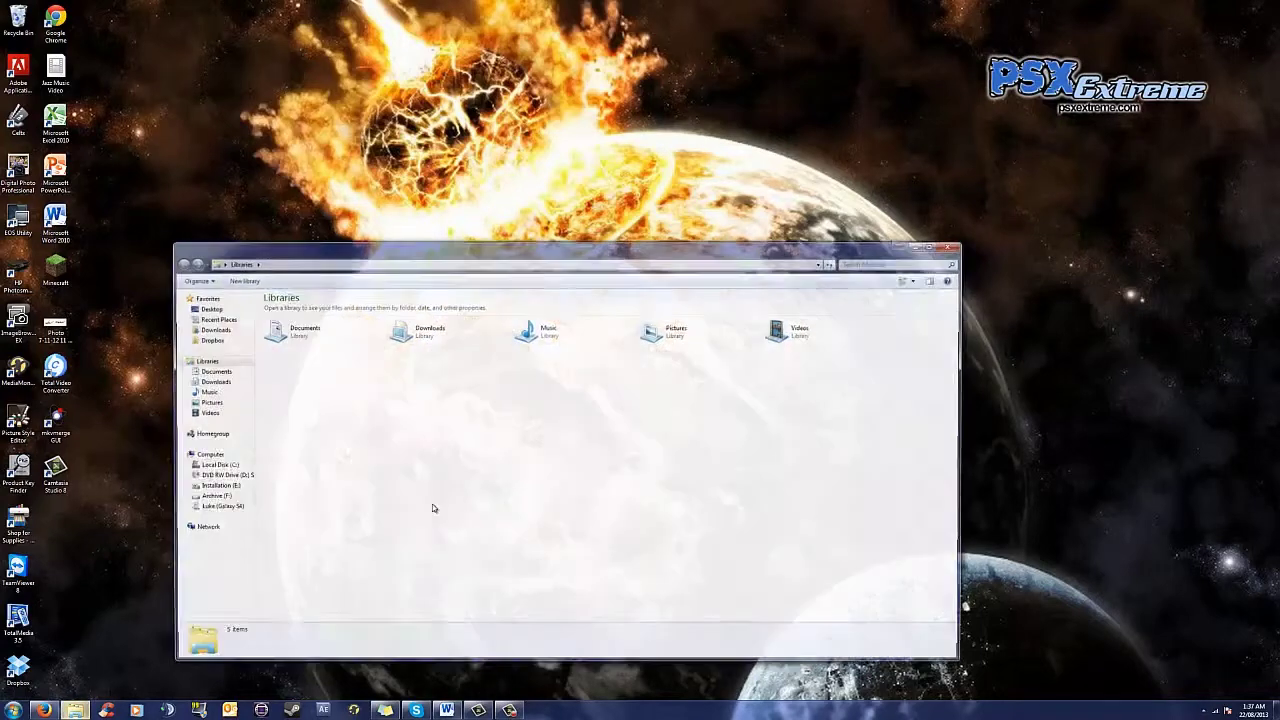
click(236, 477)
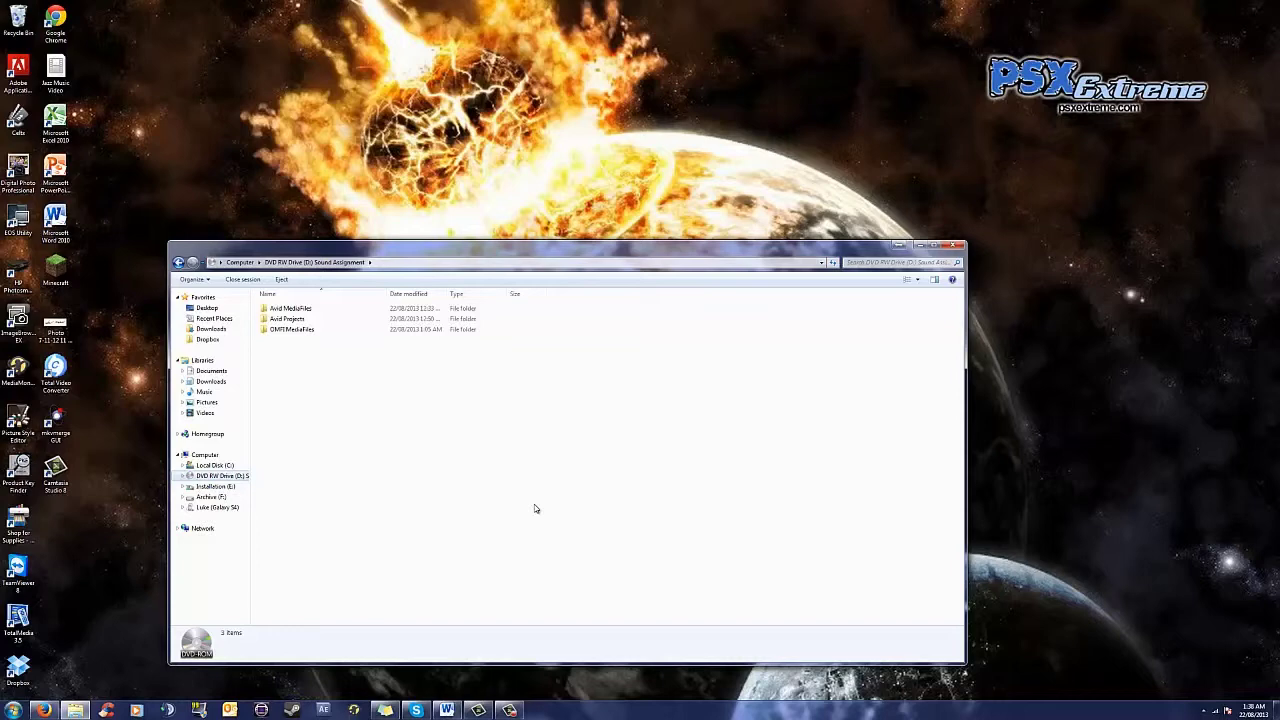
click(212, 477)
drag(306, 367, 294, 299)
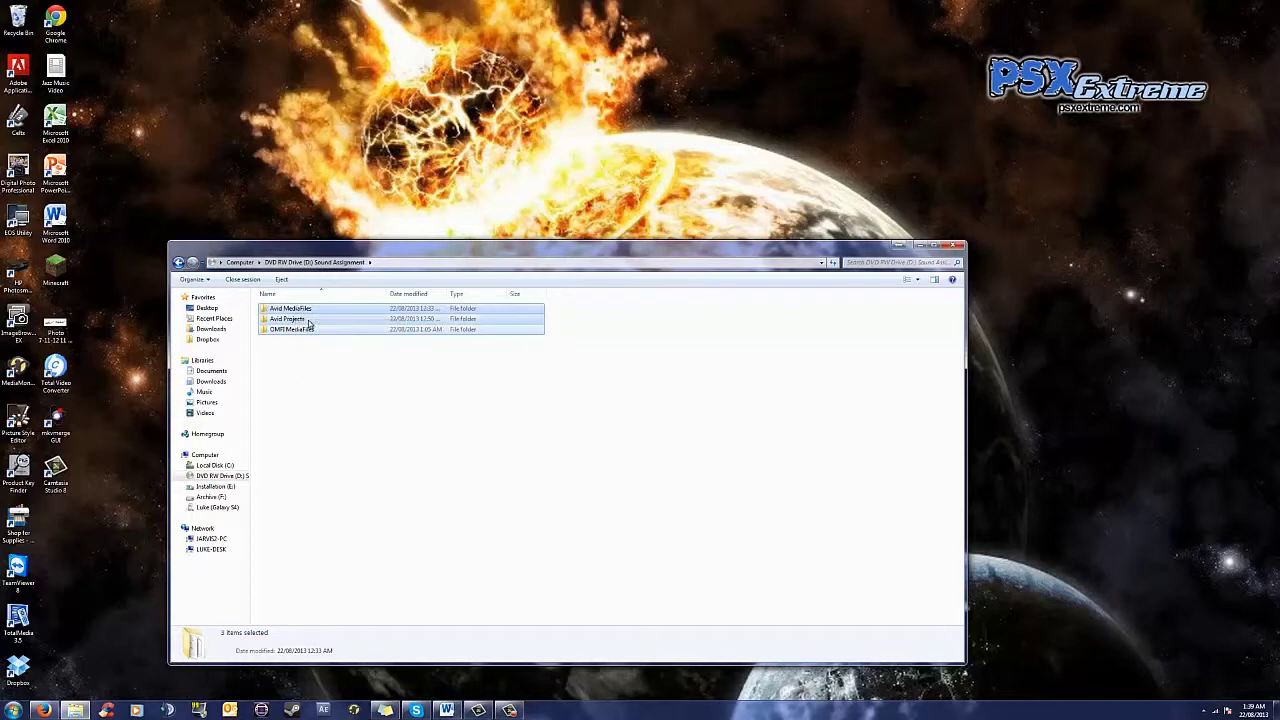
click(304, 330)
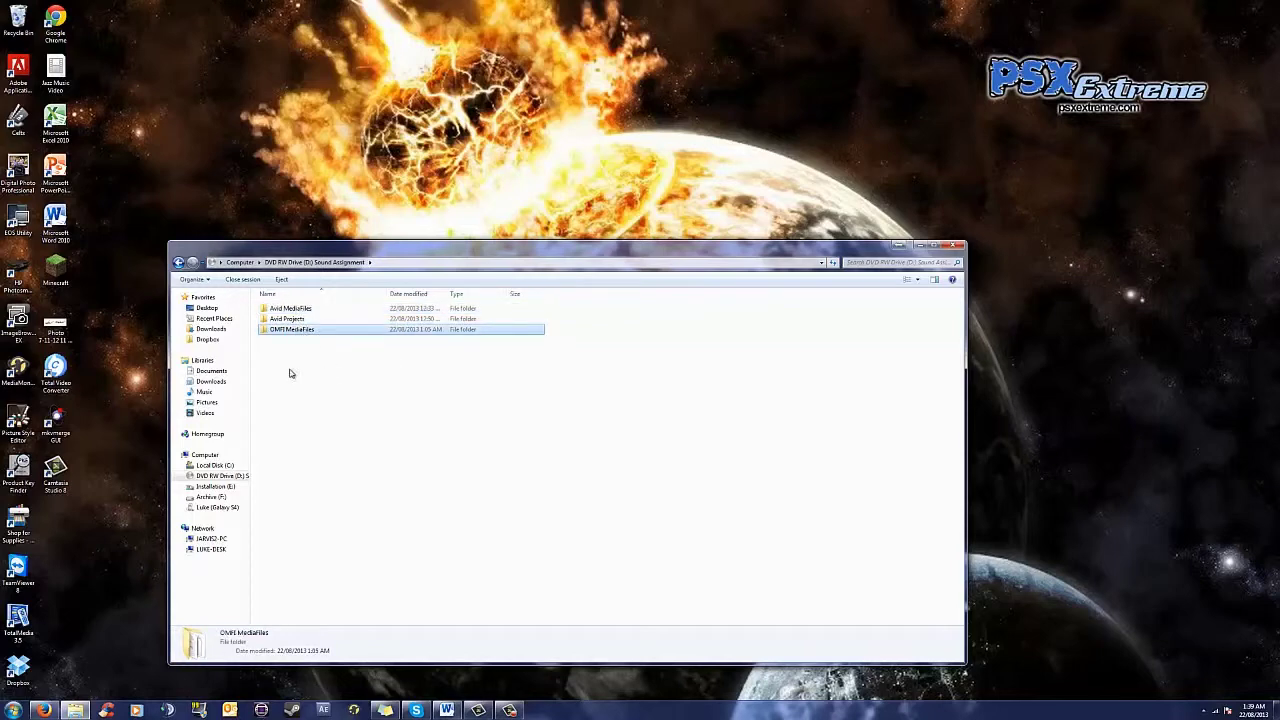
click(288, 373)
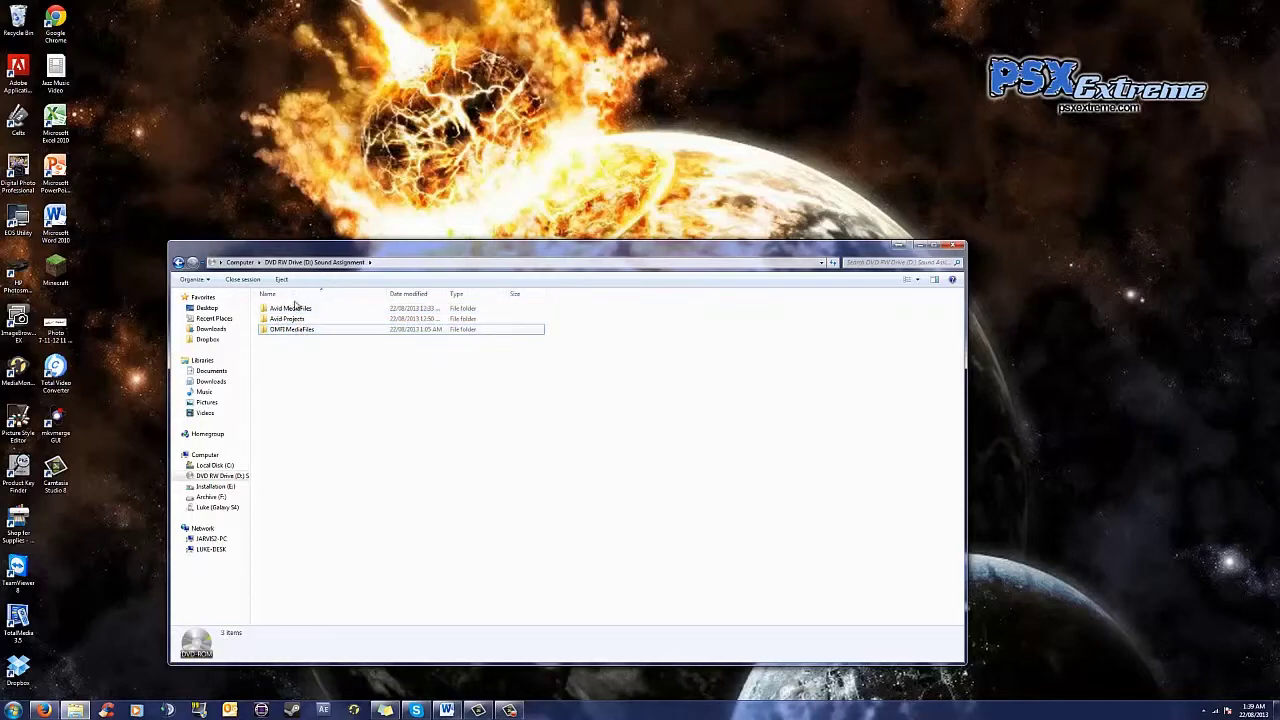
Create a folder named New folder on the Sound Assignment disc
right_click(298, 362)
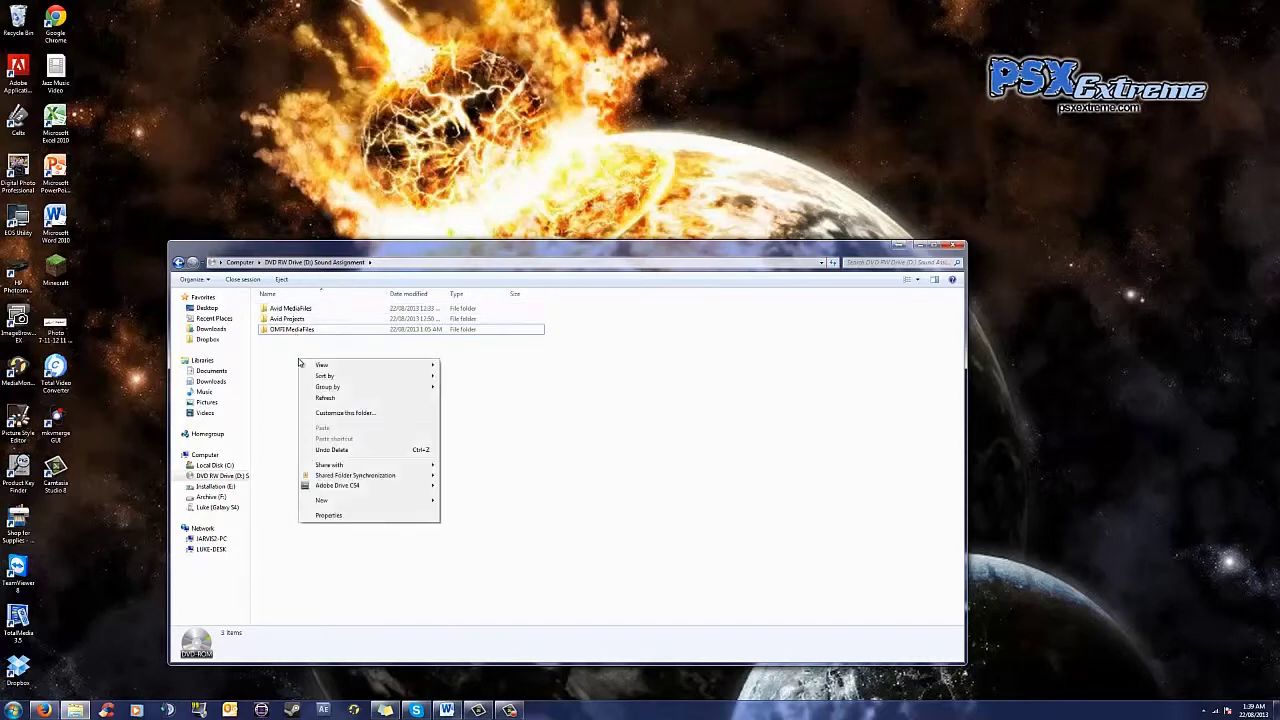
mouse_move(335, 502)
click(482, 500)
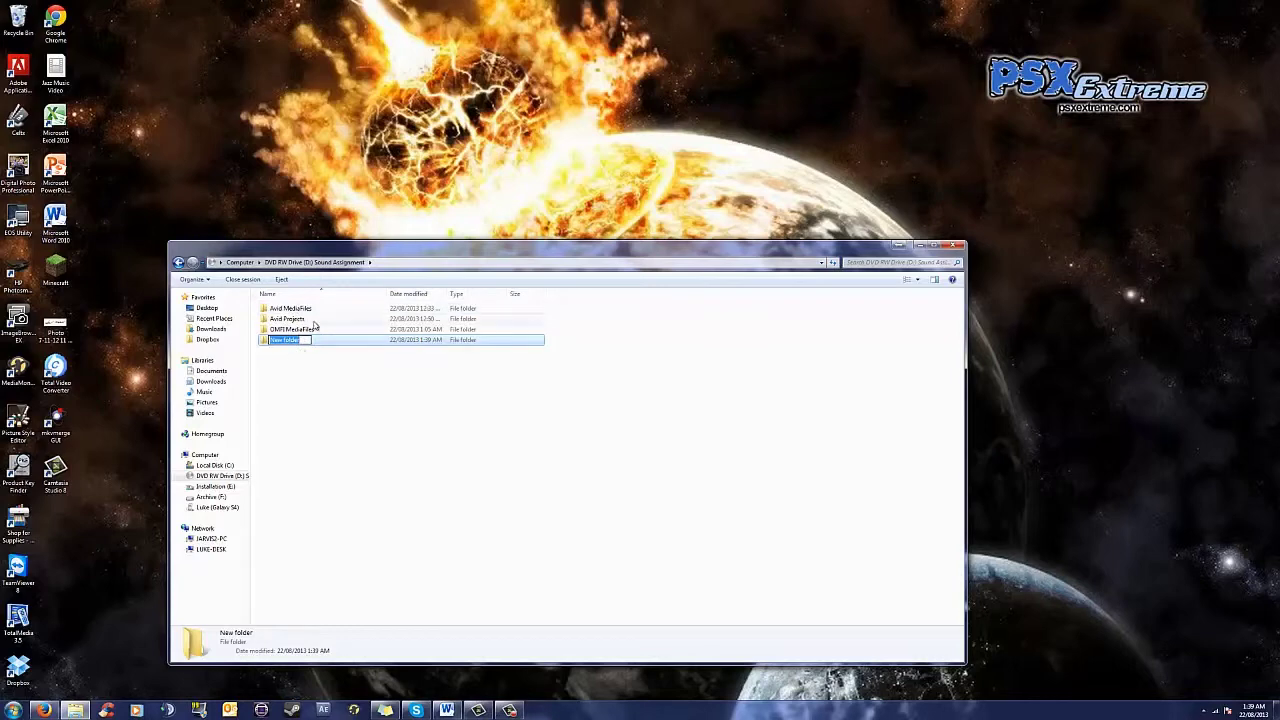
click(280, 369)
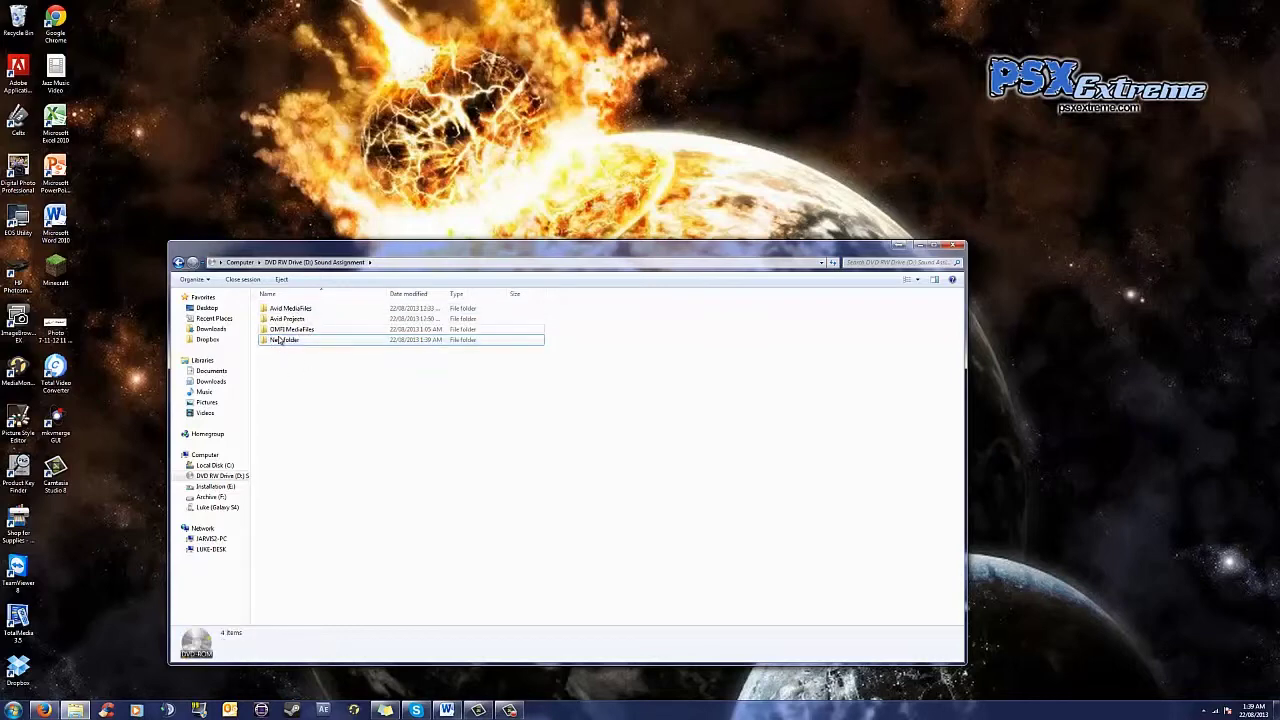
Permanently delete the New folder from the disc
click(280, 341)
key(Delete)
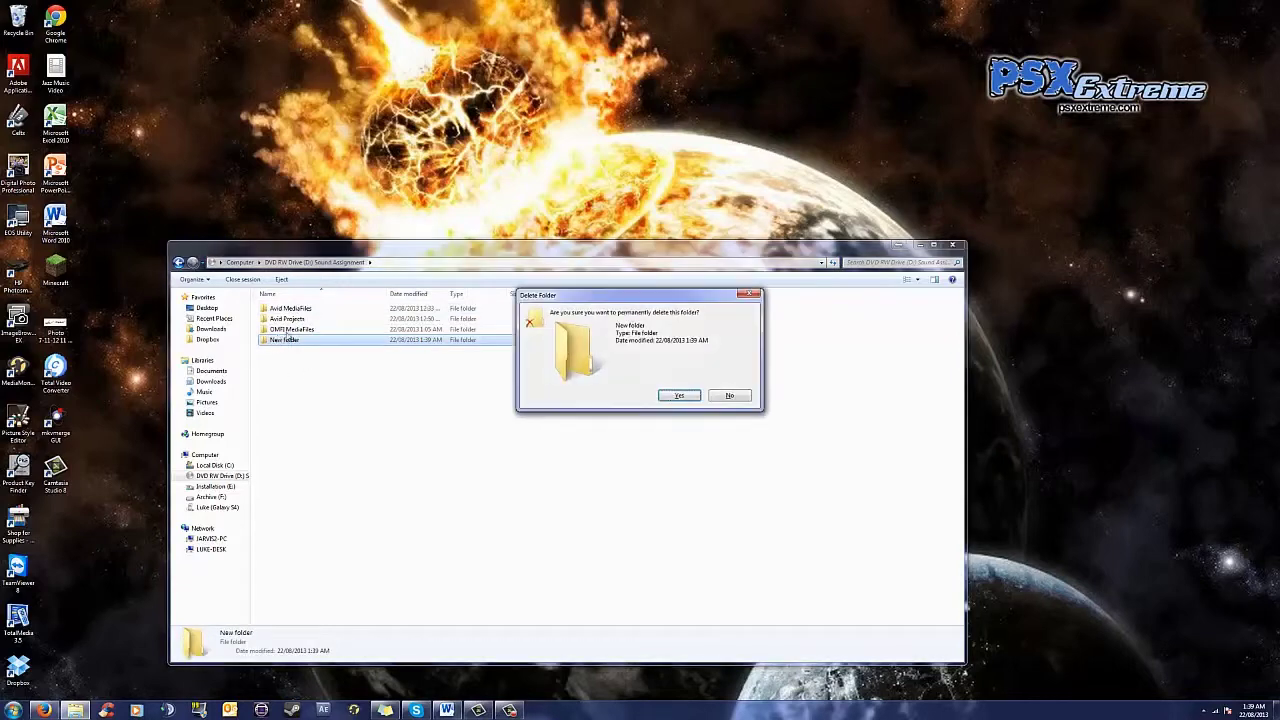
click(677, 395)
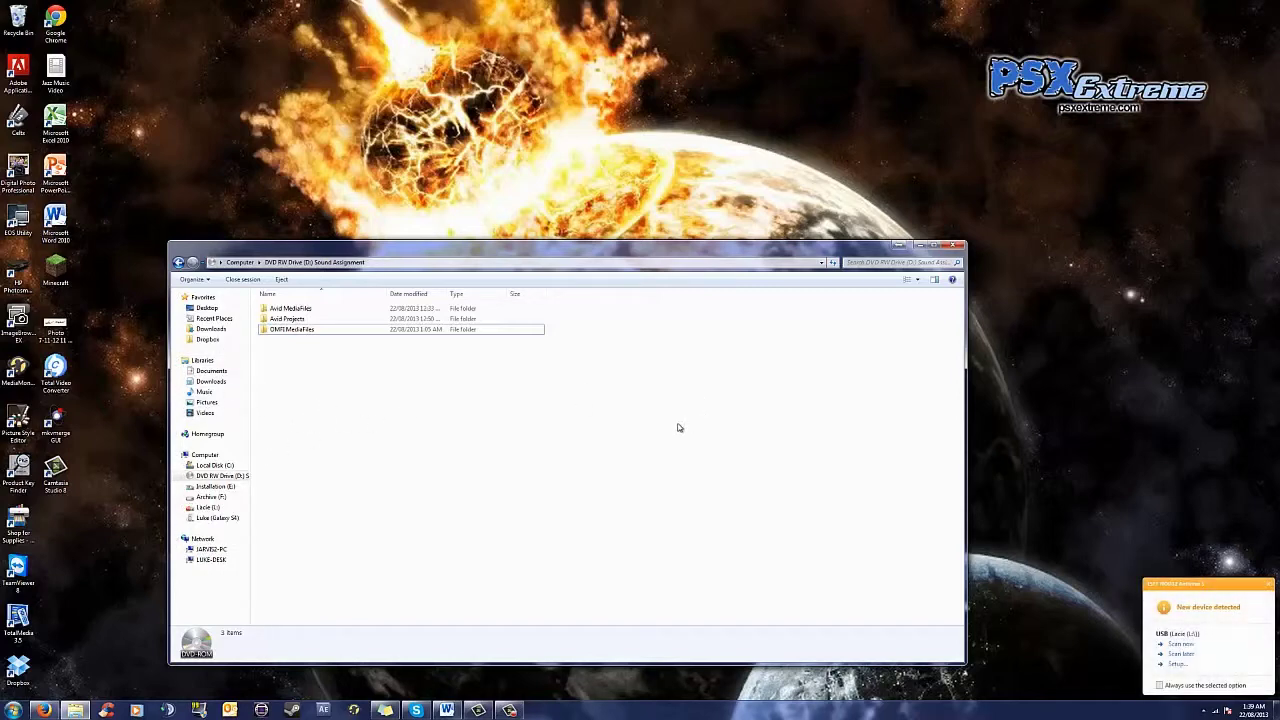
Copy the Sound Audio Assignment 1 folder from Lacie (L:) Avid Projects
click(205, 508)
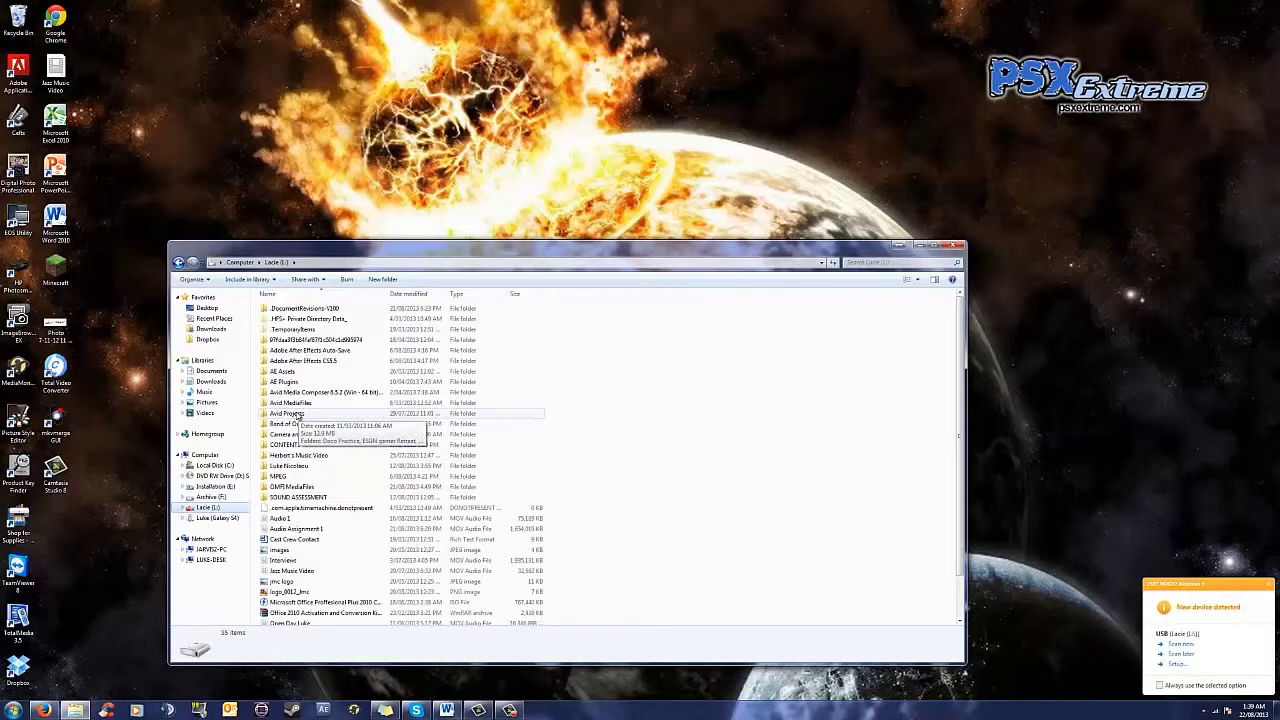
double_click(297, 414)
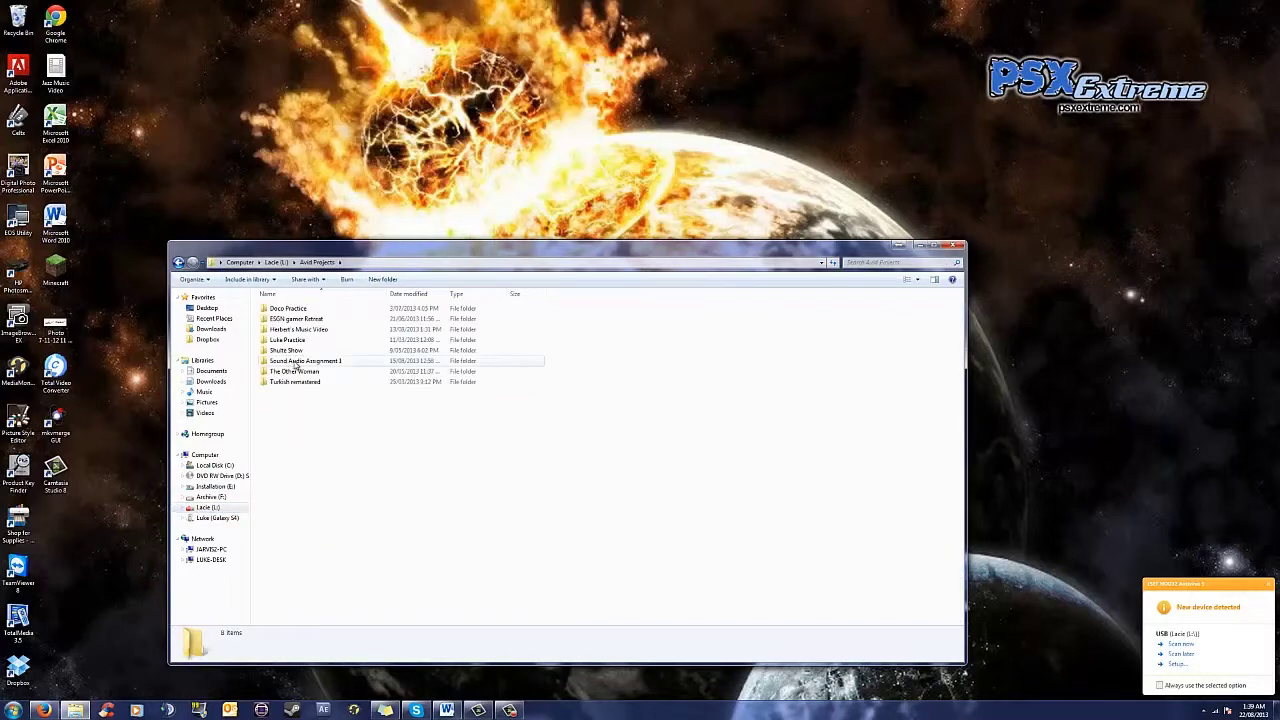
click(296, 362)
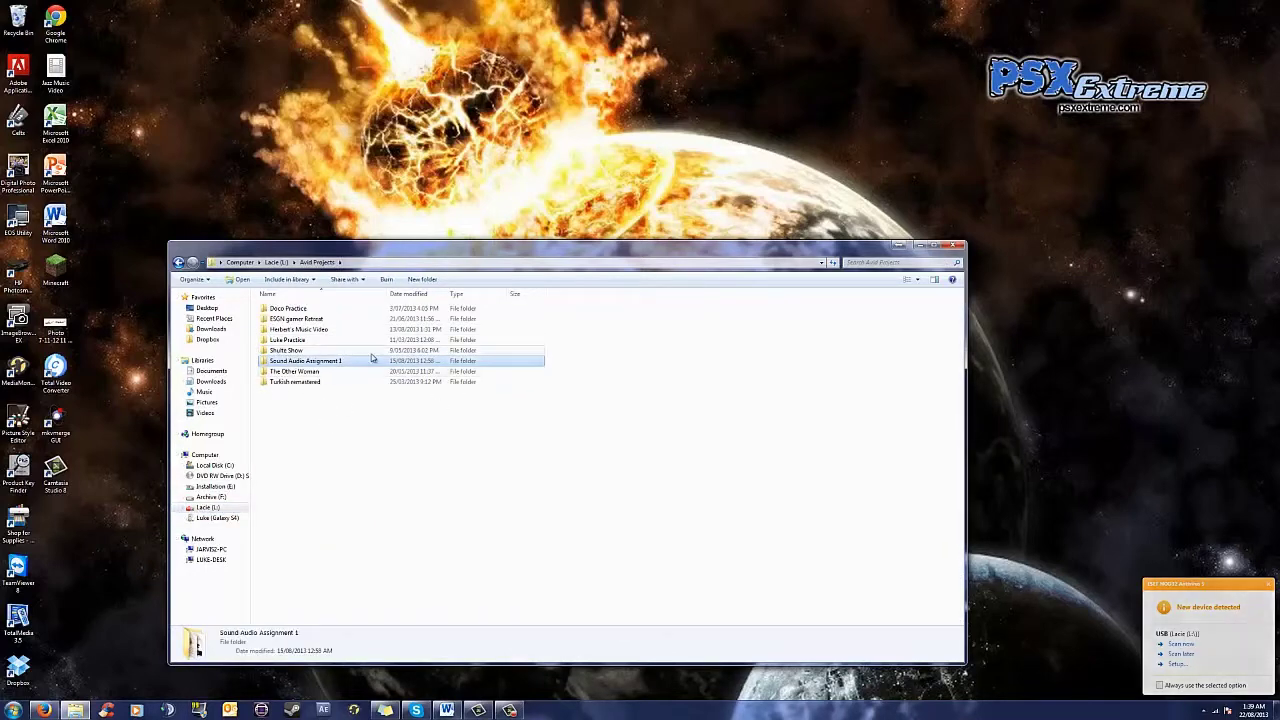
right_click(287, 361)
click(321, 619)
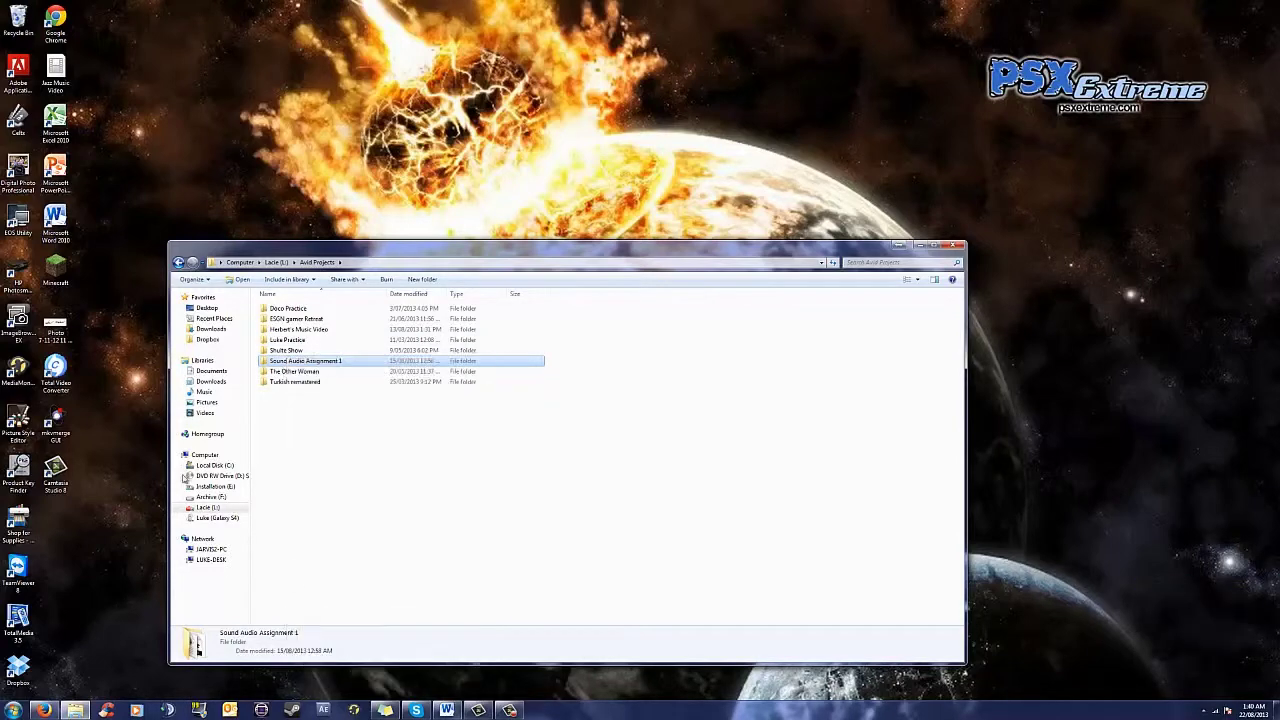
Paste it into the DVD's Avid Projects, merging folders and keeping existing files for all conflicts
click(213, 474)
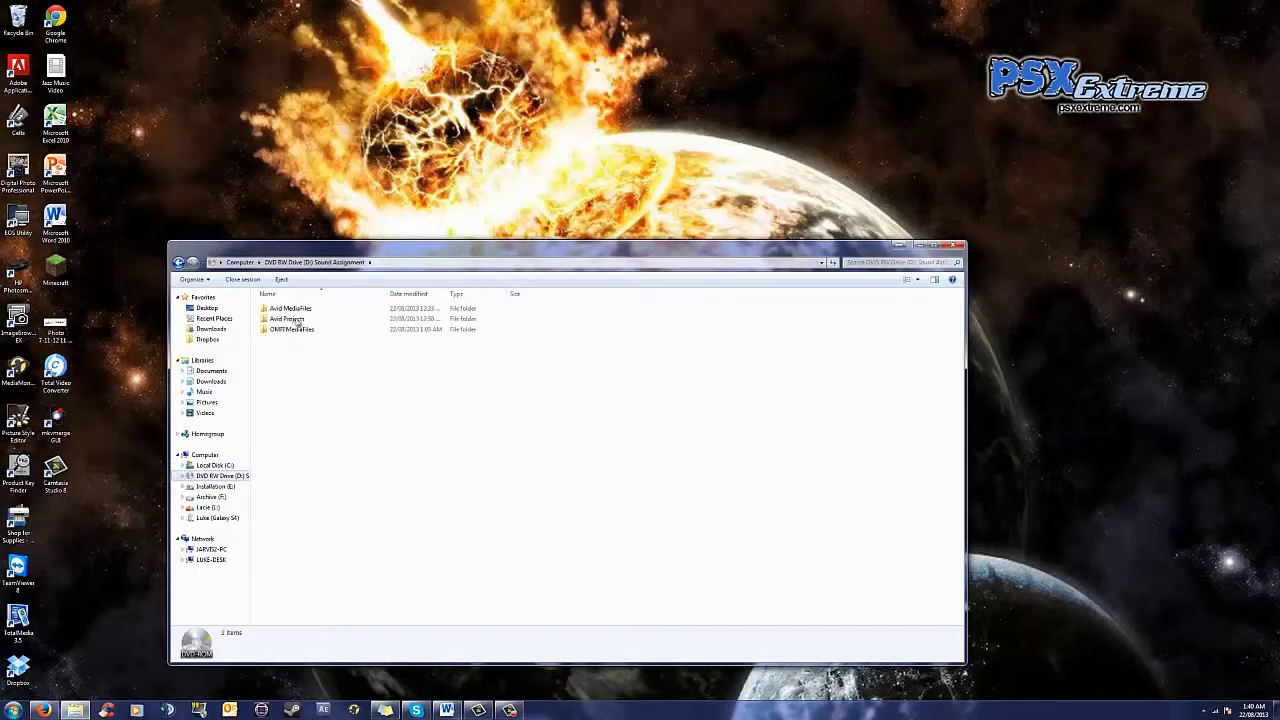
double_click(297, 319)
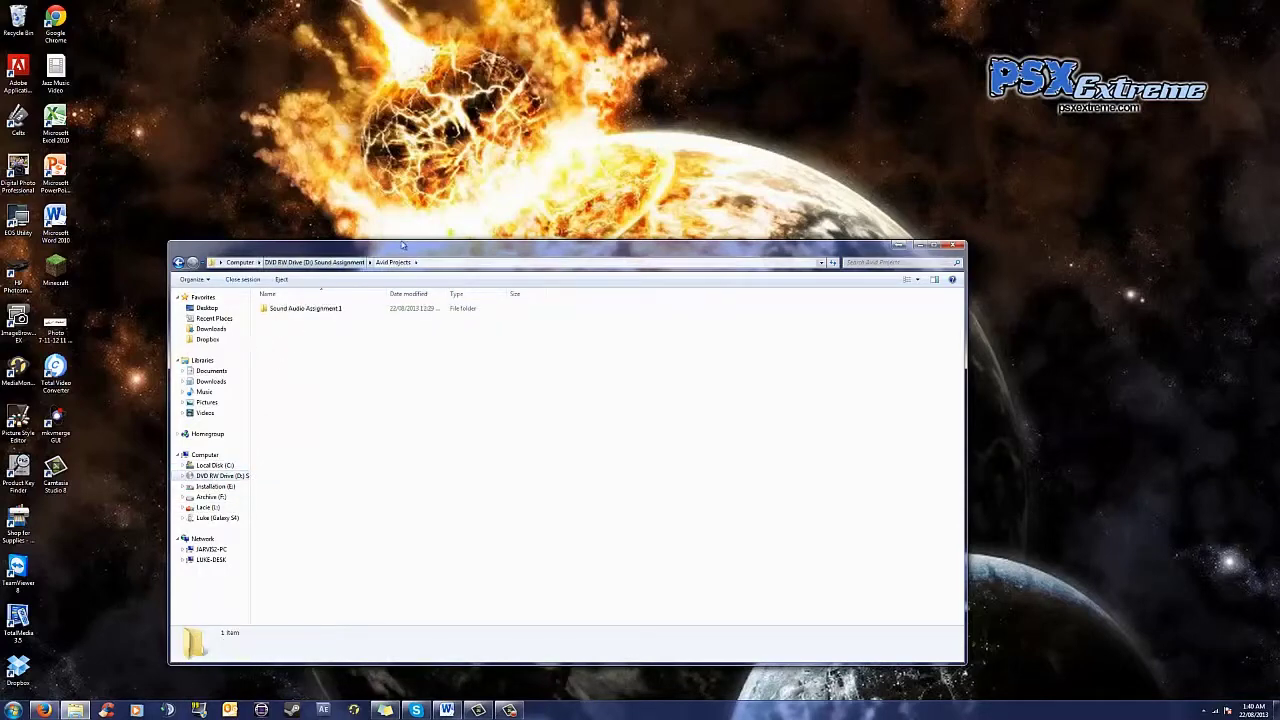
right_click(292, 340)
click(318, 405)
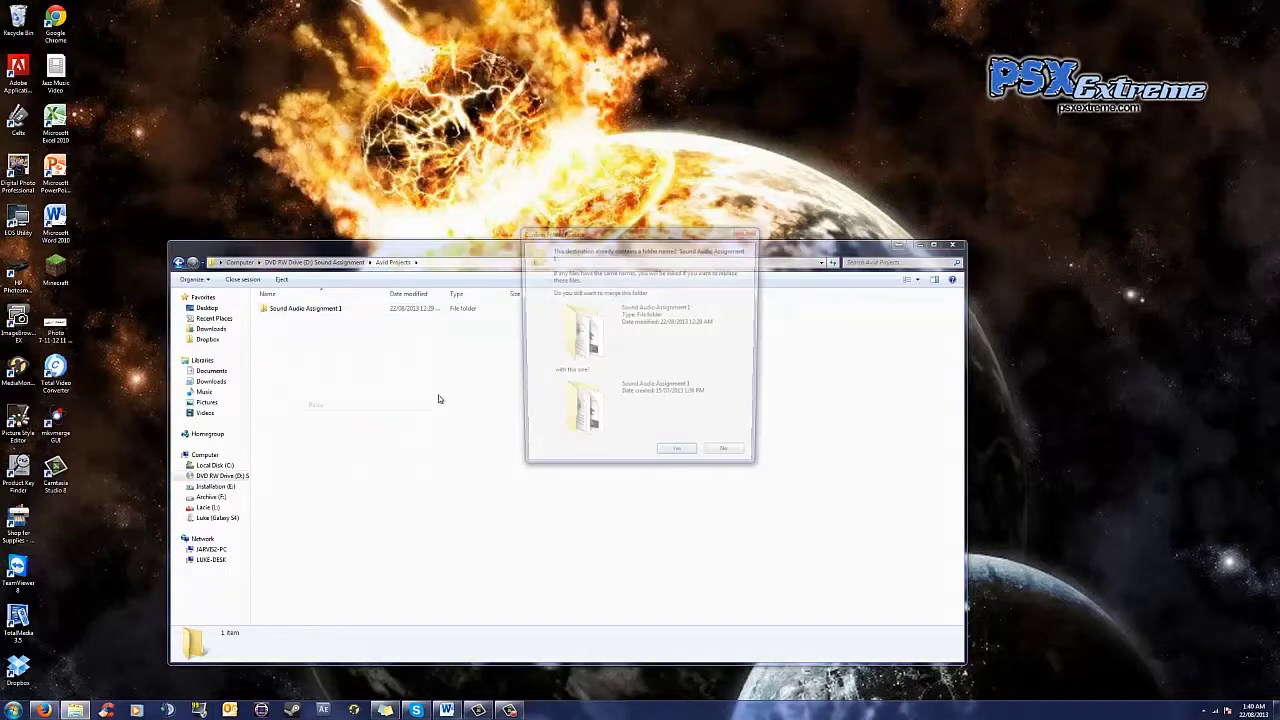
click(671, 459)
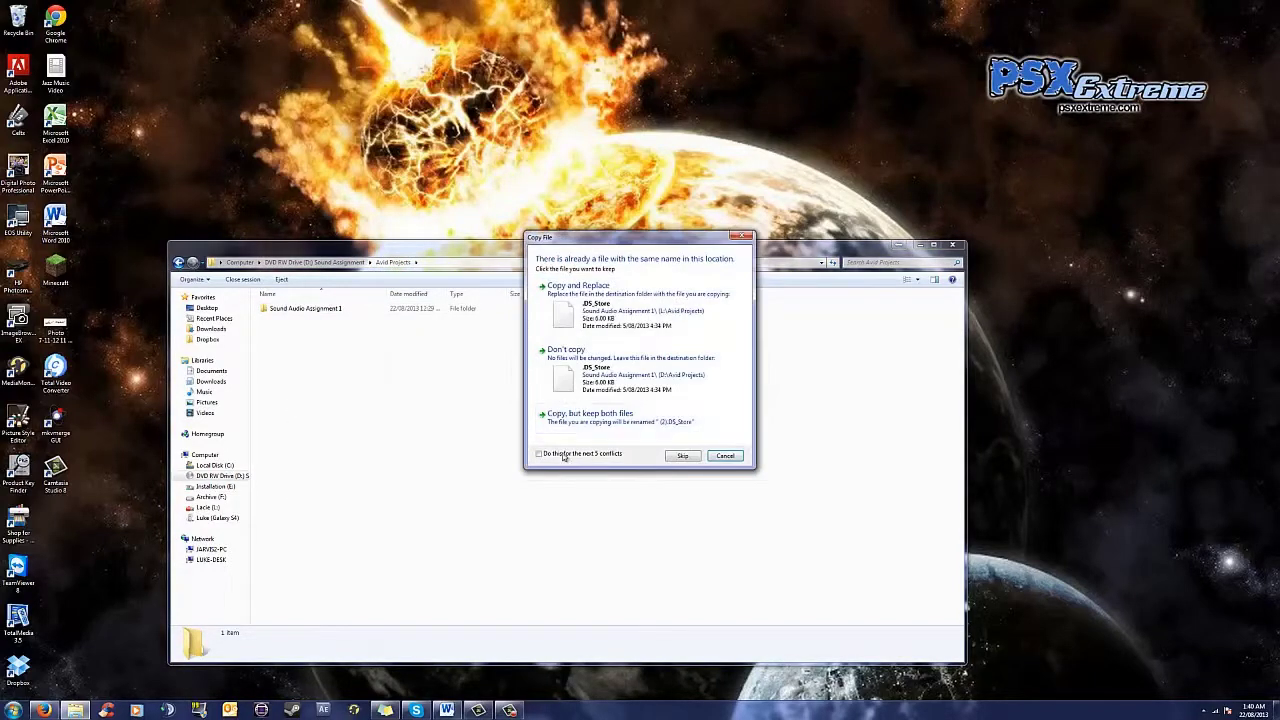
click(564, 455)
click(580, 370)
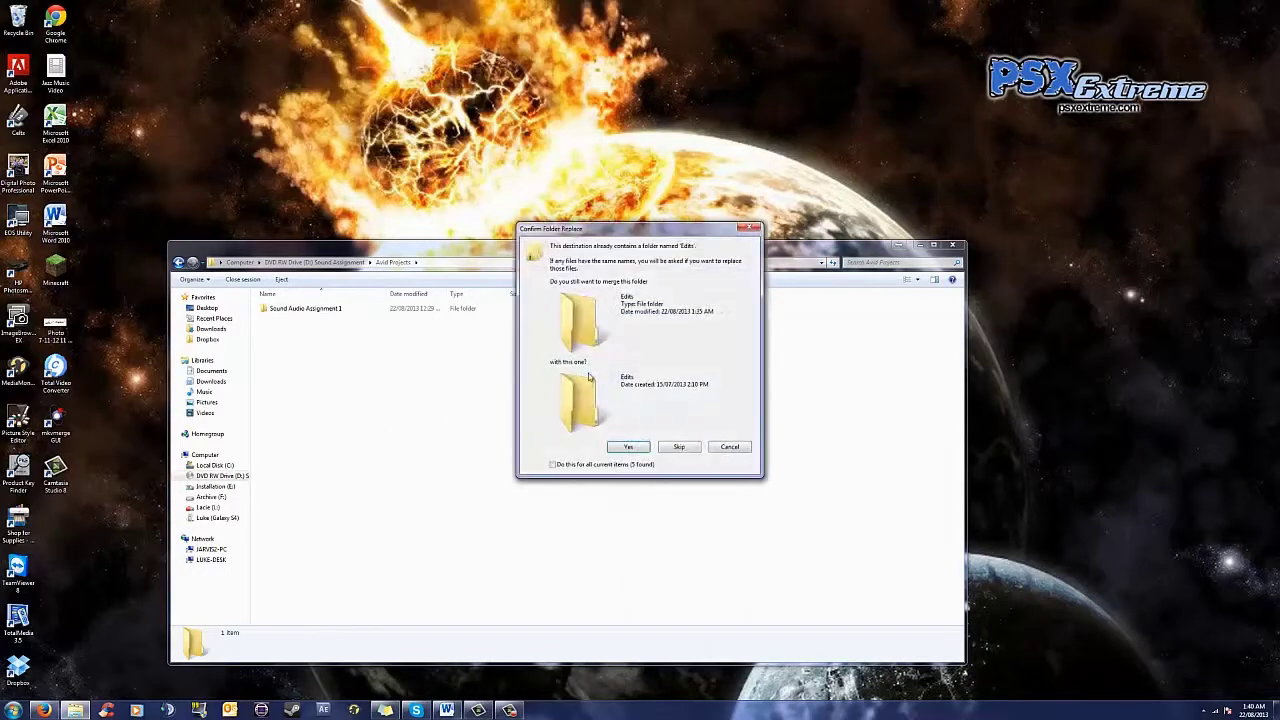
click(622, 449)
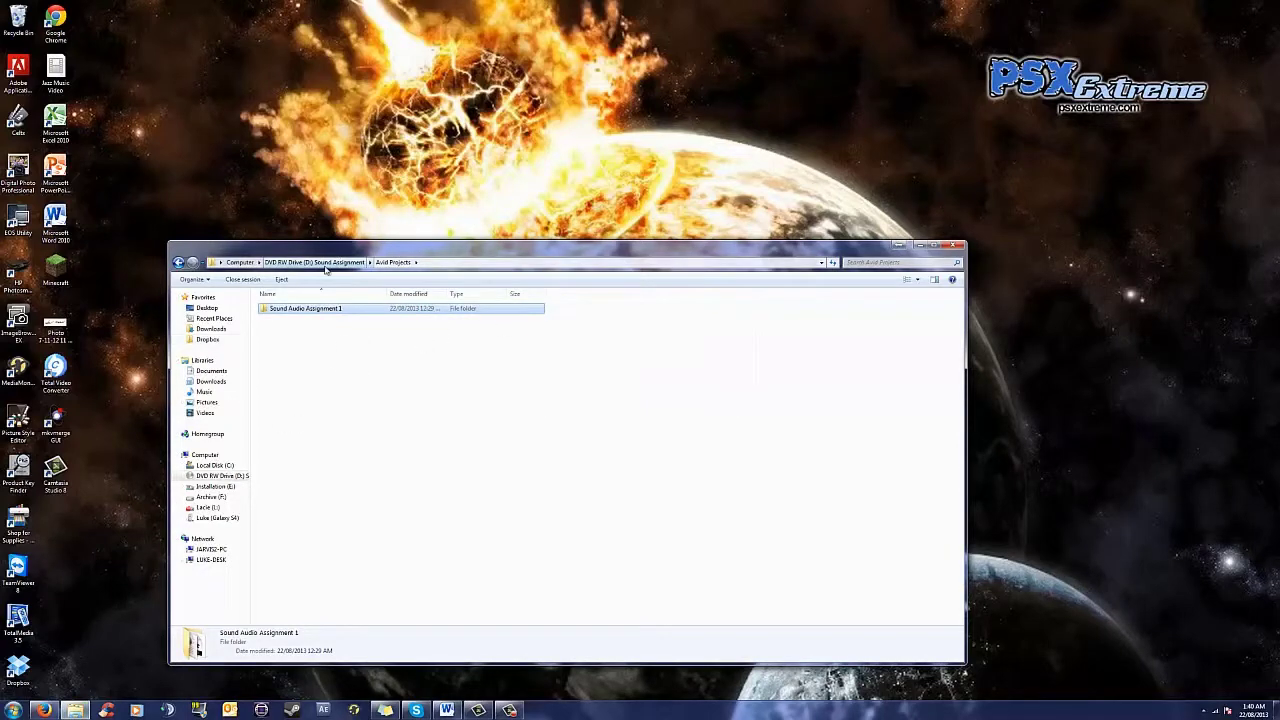
Switch to the Lacie (L:) drive and browse the contents of its OMFI MediaFiles folder
click(325, 264)
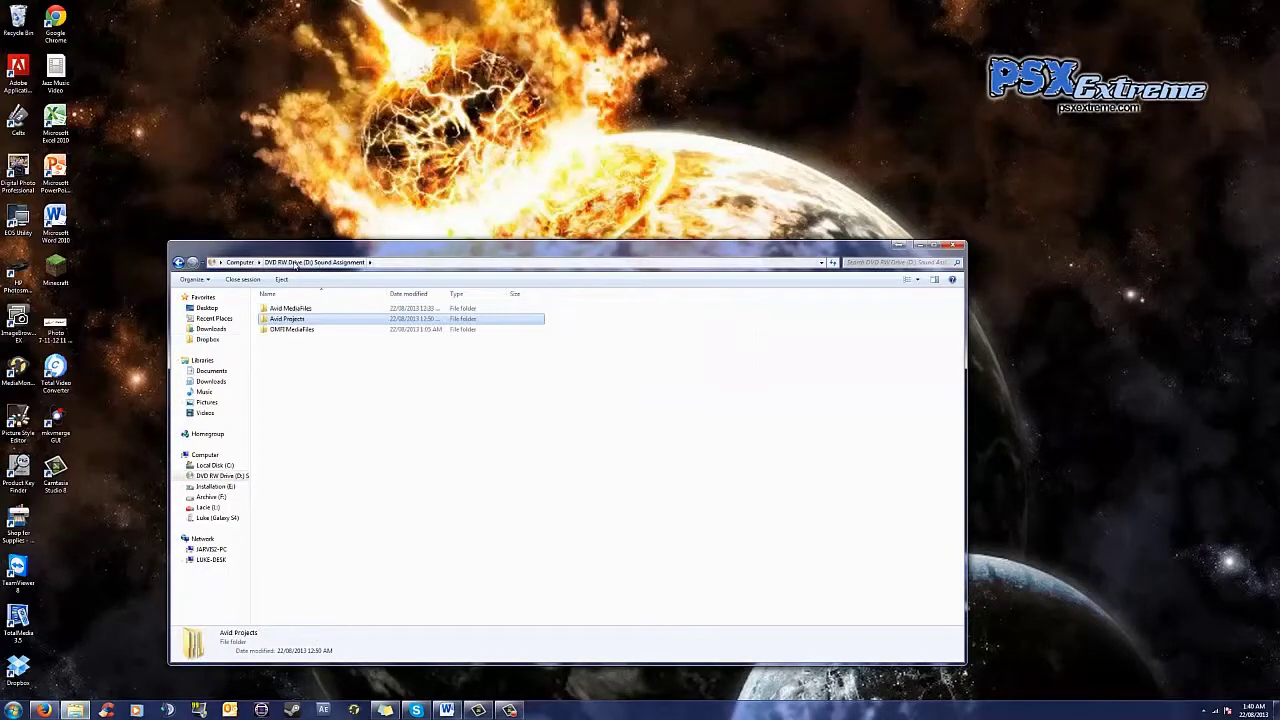
click(240, 263)
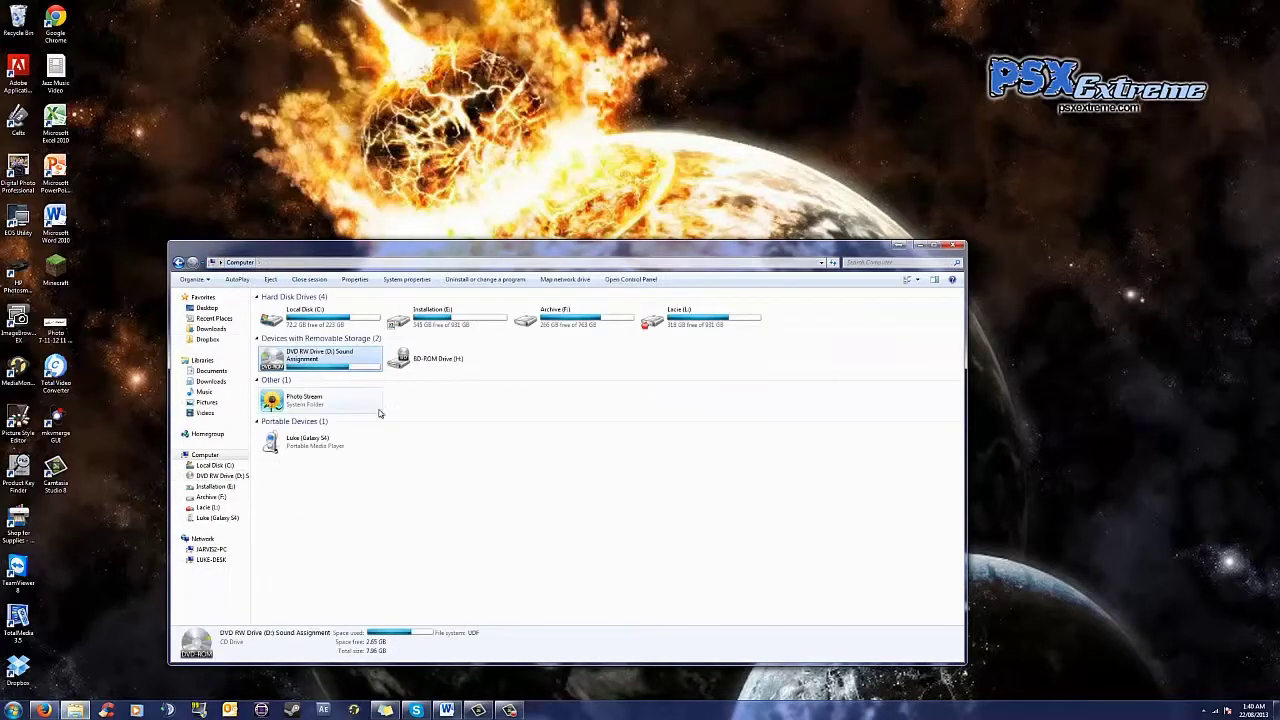
click(209, 508)
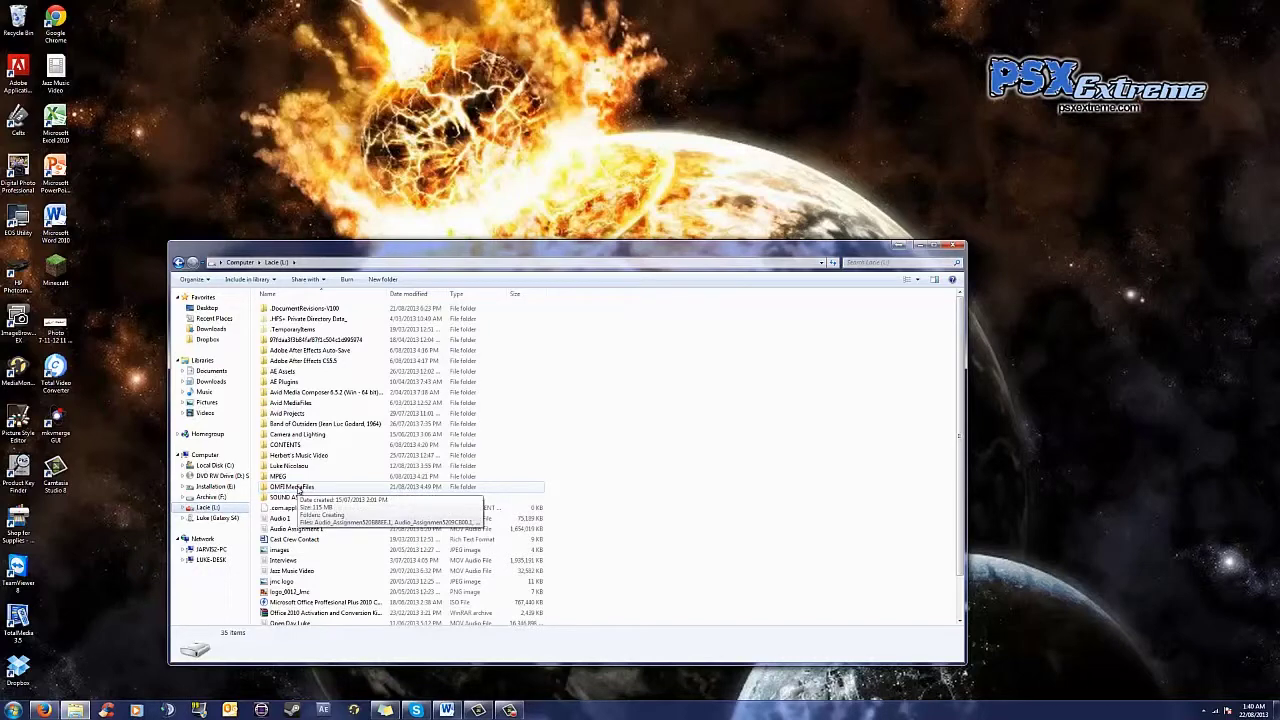
double_click(298, 488)
scroll(352, 415, down, 6)
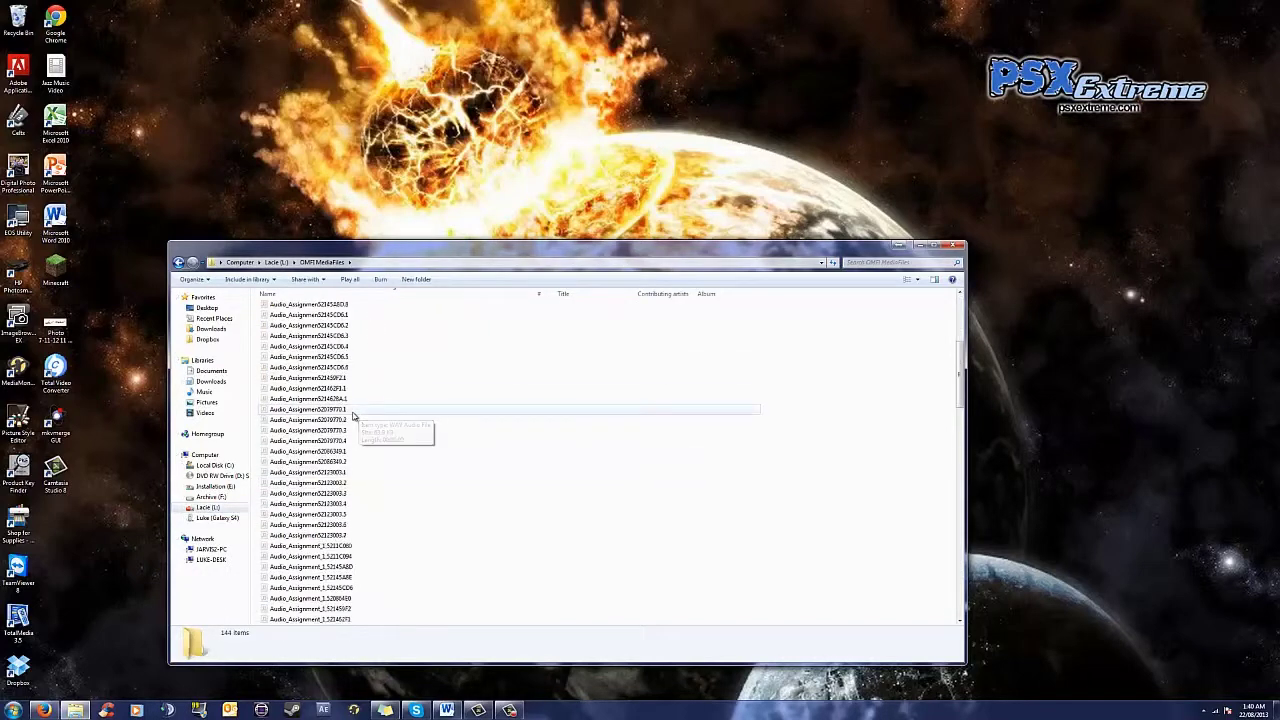
scroll(352, 415, down, 20)
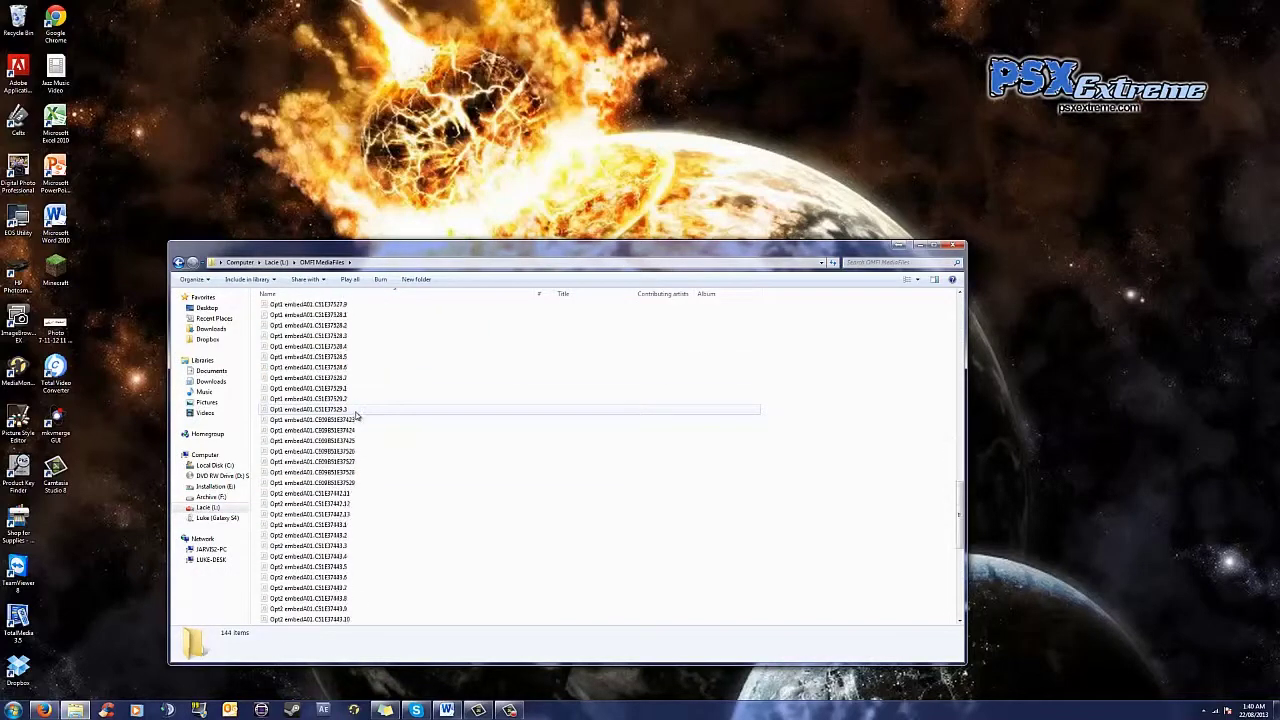
scroll(362, 440, down, 4)
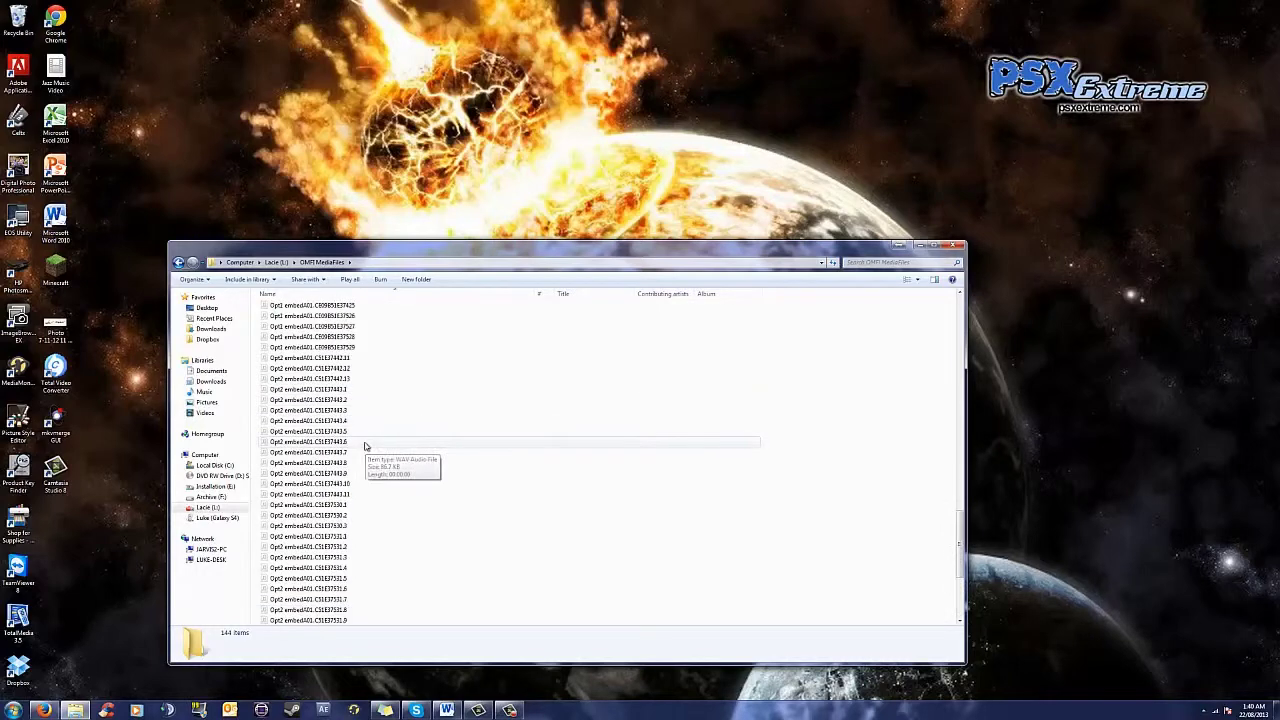
scroll(360, 440, up, 15)
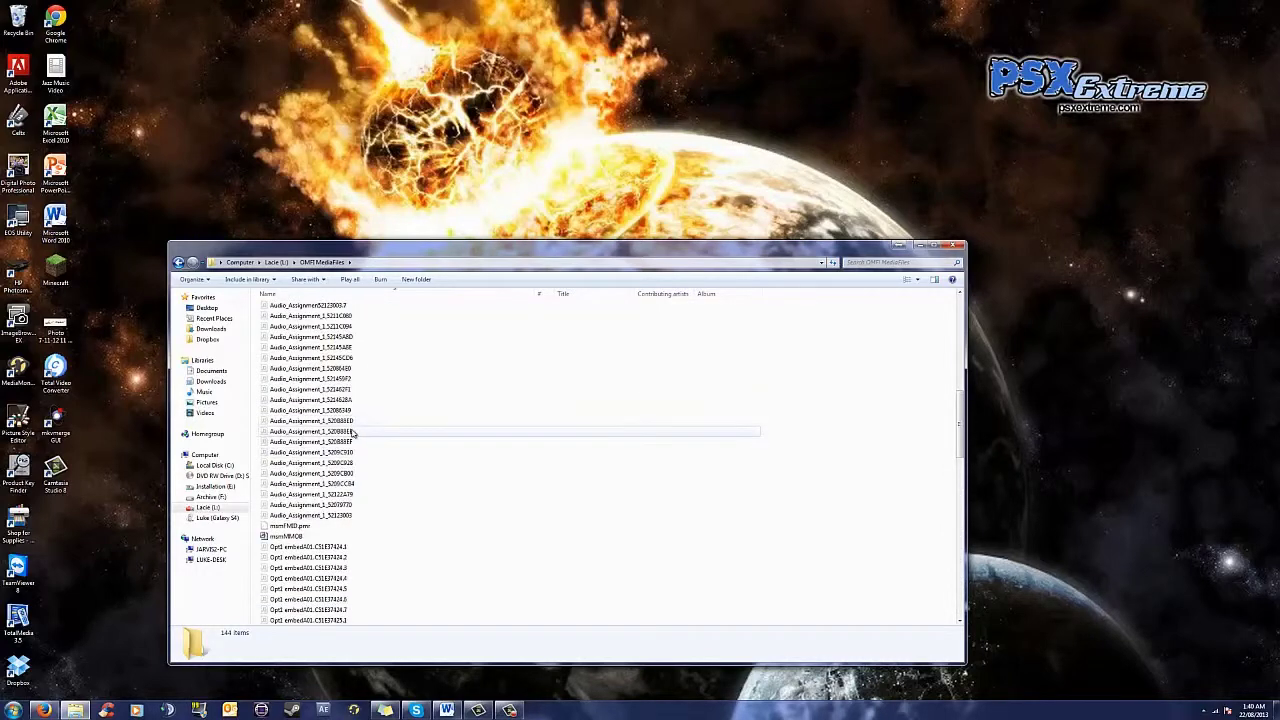
scroll(355, 430, up, 10)
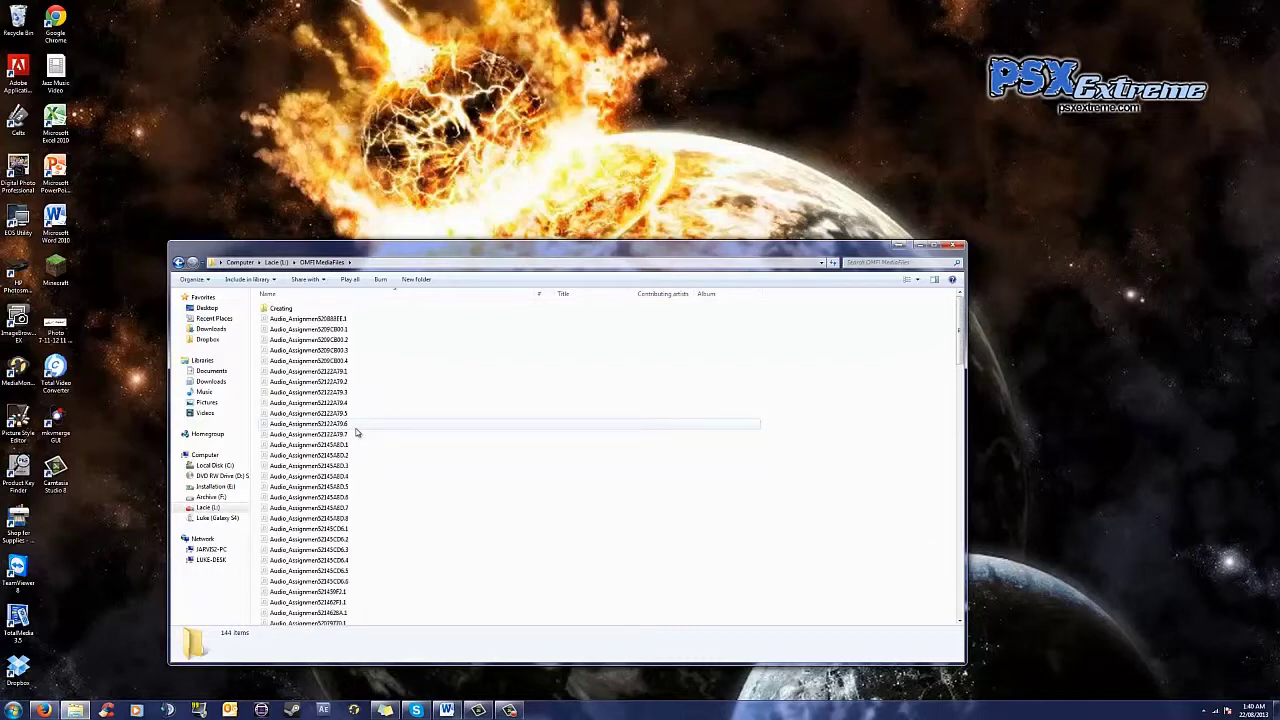
Copy the OMFI MediaFiles folder from the Lacie drive's top level
key(BackSpace)
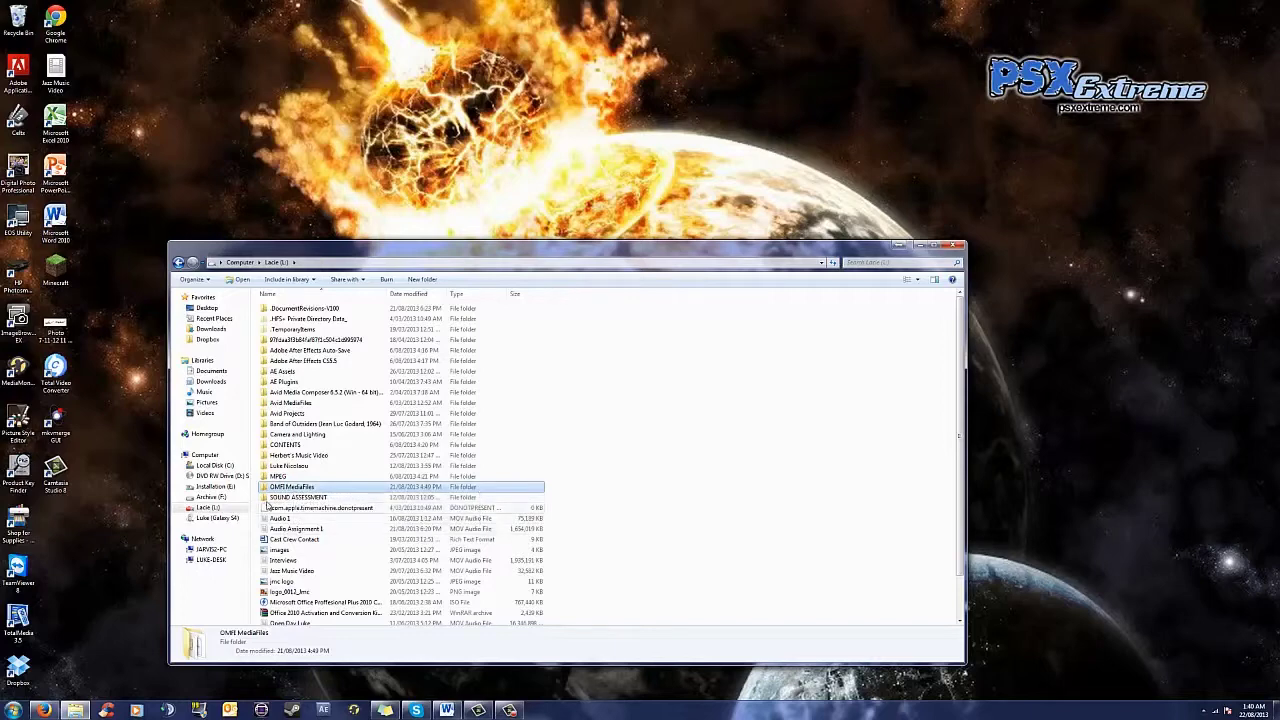
mouse_move(296, 490)
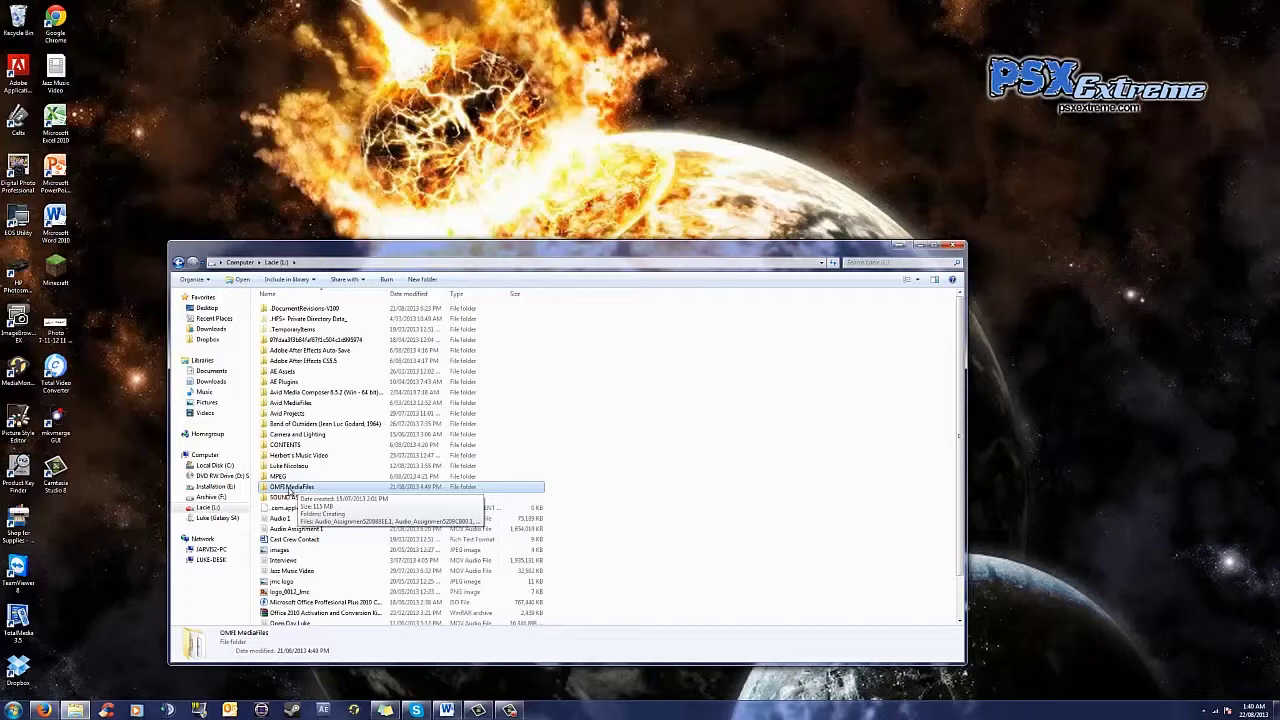
right_click(288, 488)
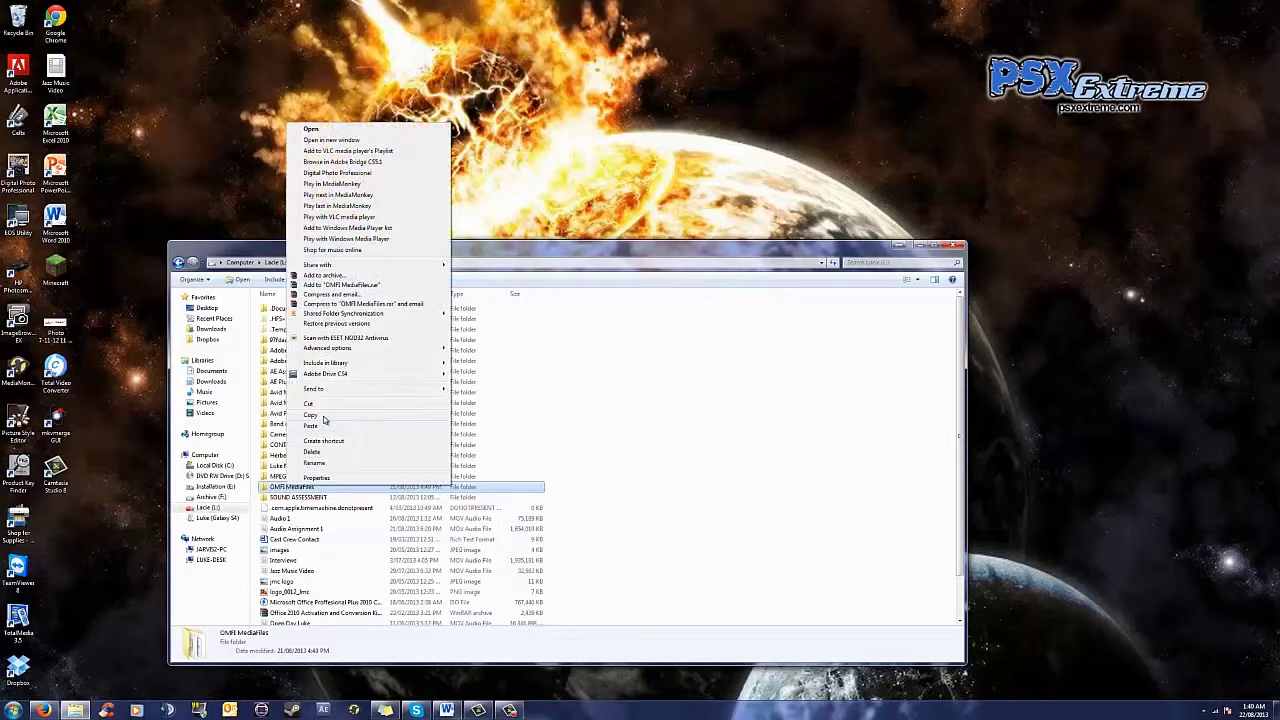
click(322, 416)
Paste OMFI MediaFiles onto the DVD's top level, merging folders and skipping files already there
click(221, 476)
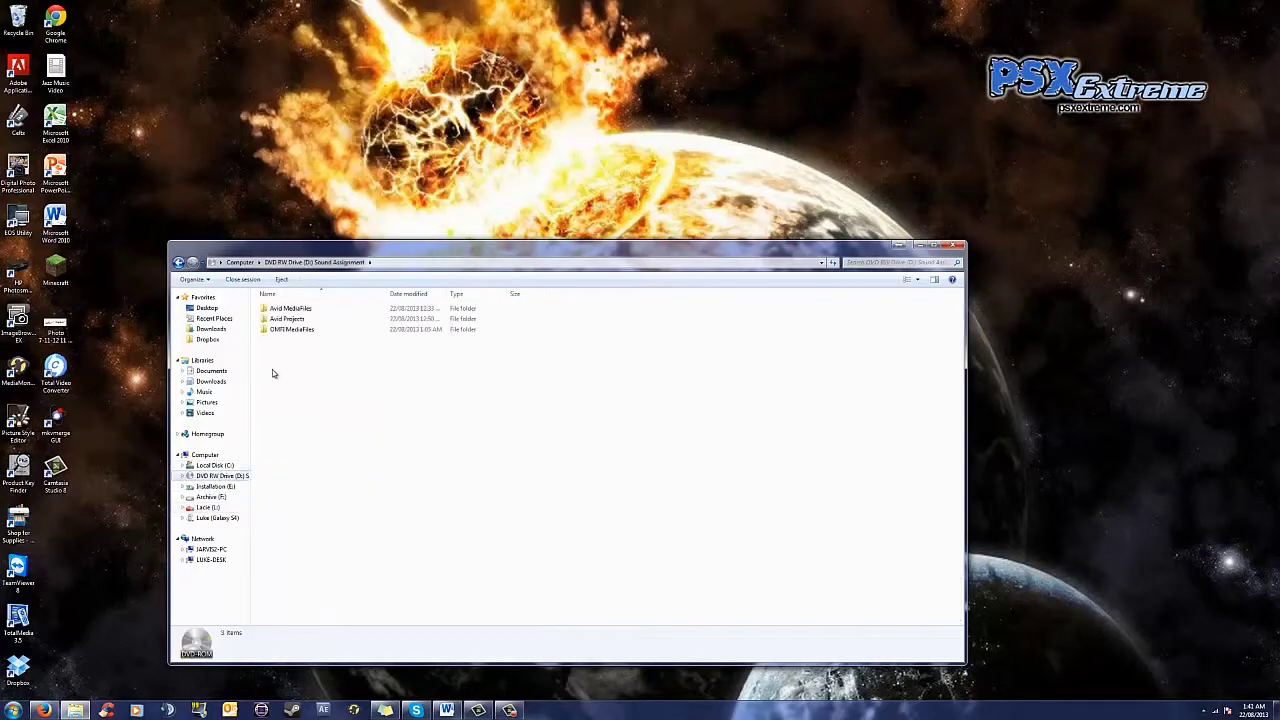
right_click(272, 373)
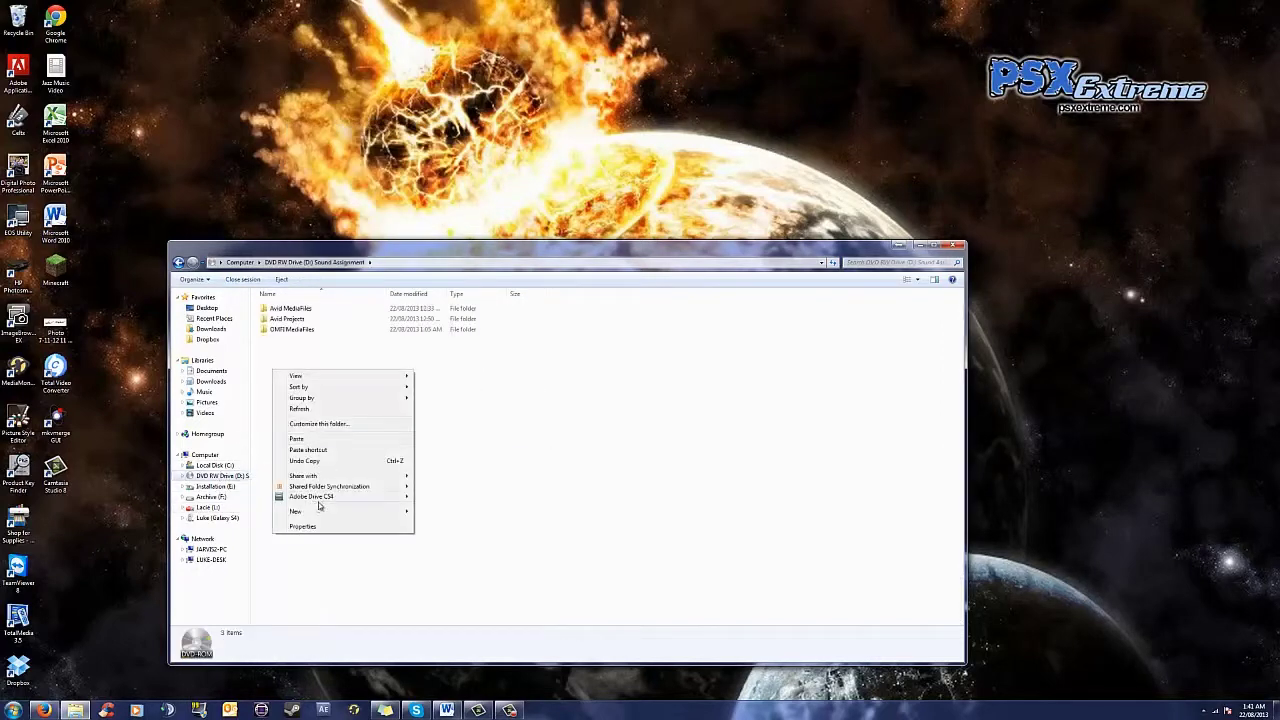
click(314, 440)
click(679, 456)
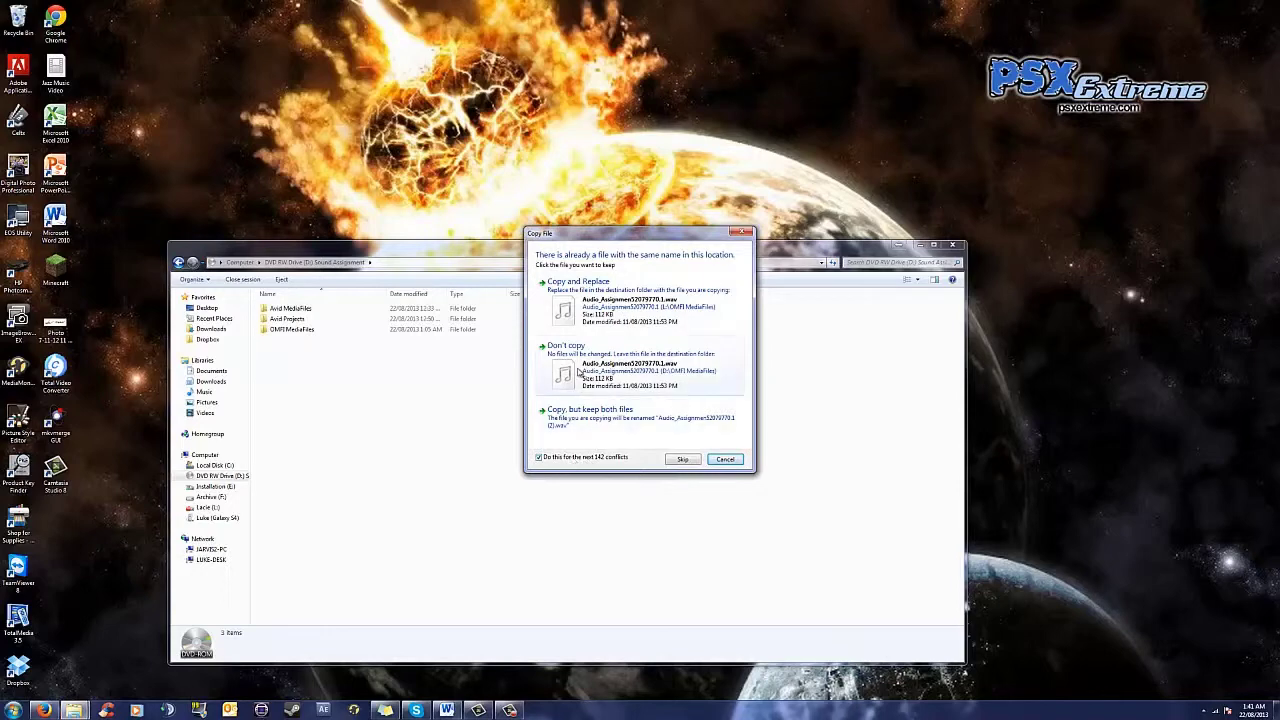
click(578, 372)
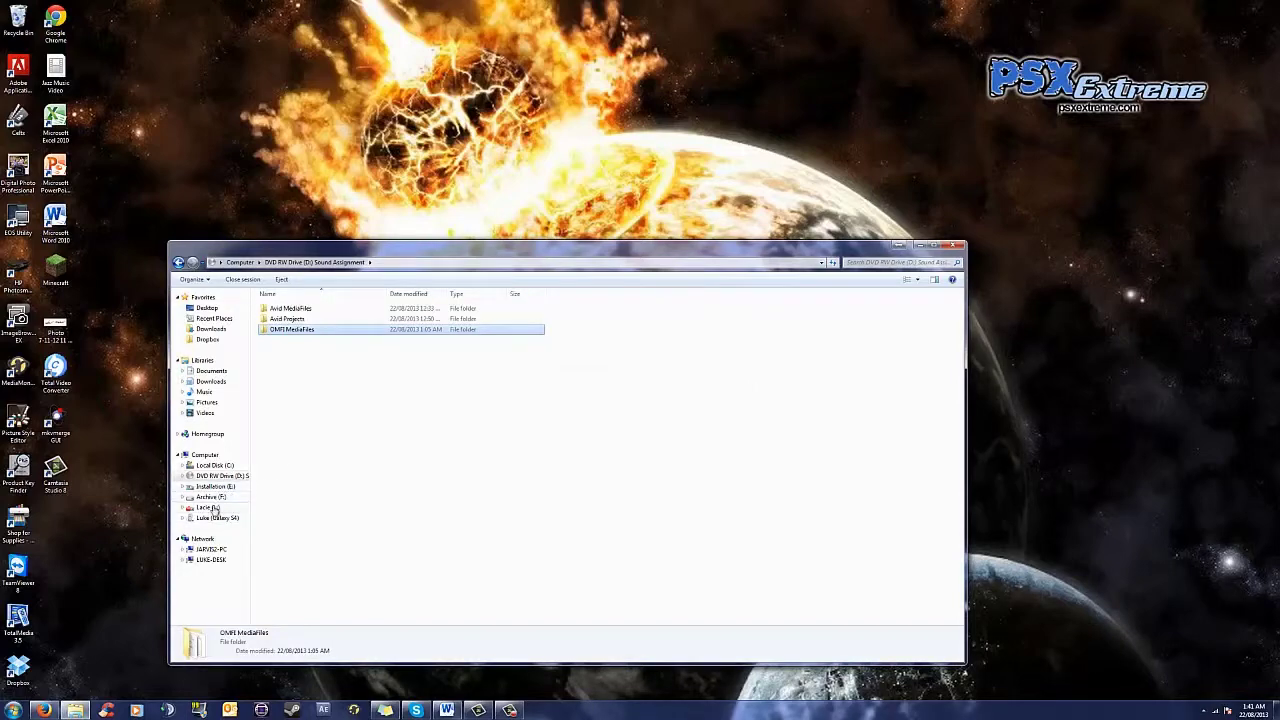
Show the Lacie (L:) drive's top level with Avid MediaFiles, Avid Projects and OMFIMediaFiles
click(208, 507)
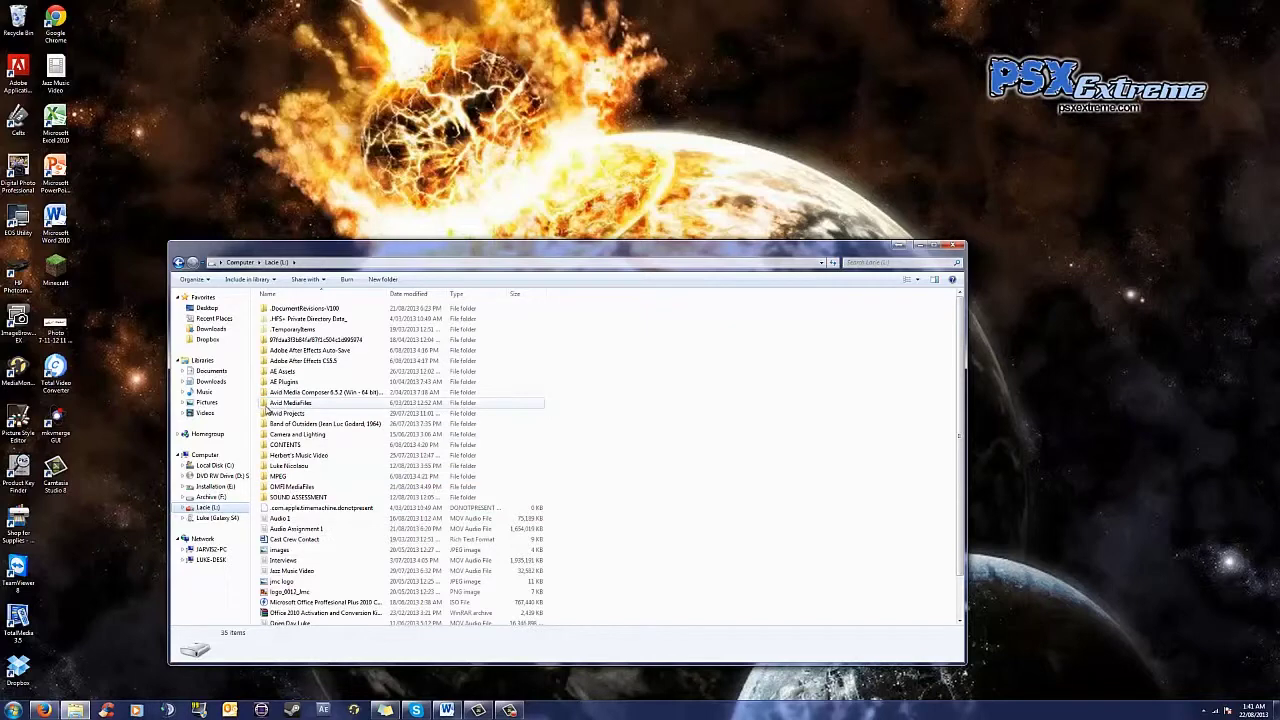
Open Avid MediaFiles > MXF > 1 on the Lacie drive and scroll through its .mxf media files
double_click(285, 402)
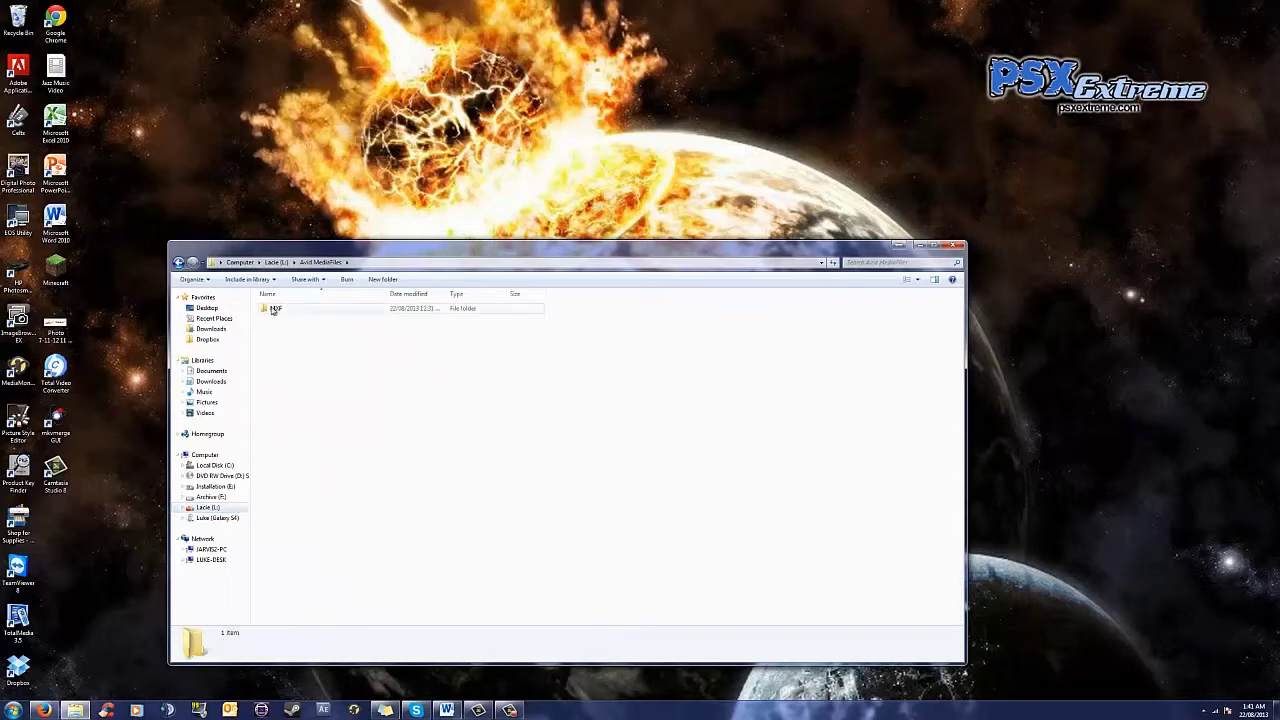
double_click(270, 310)
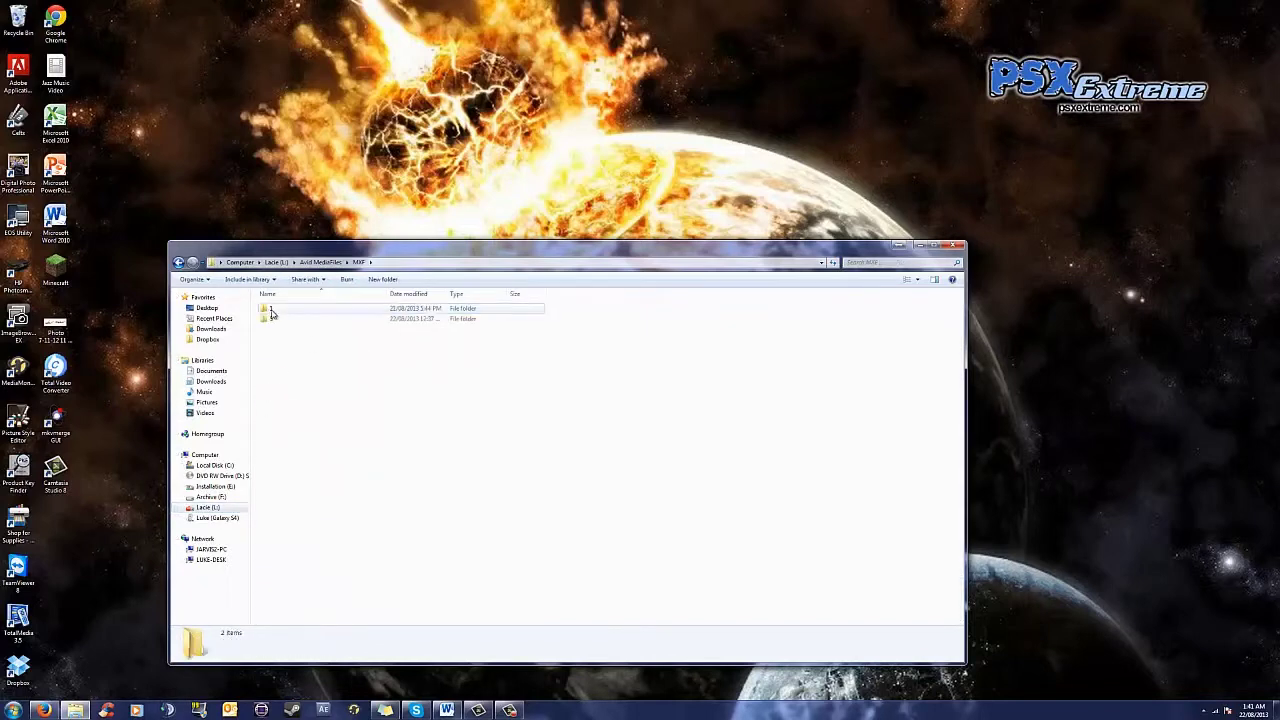
double_click(272, 312)
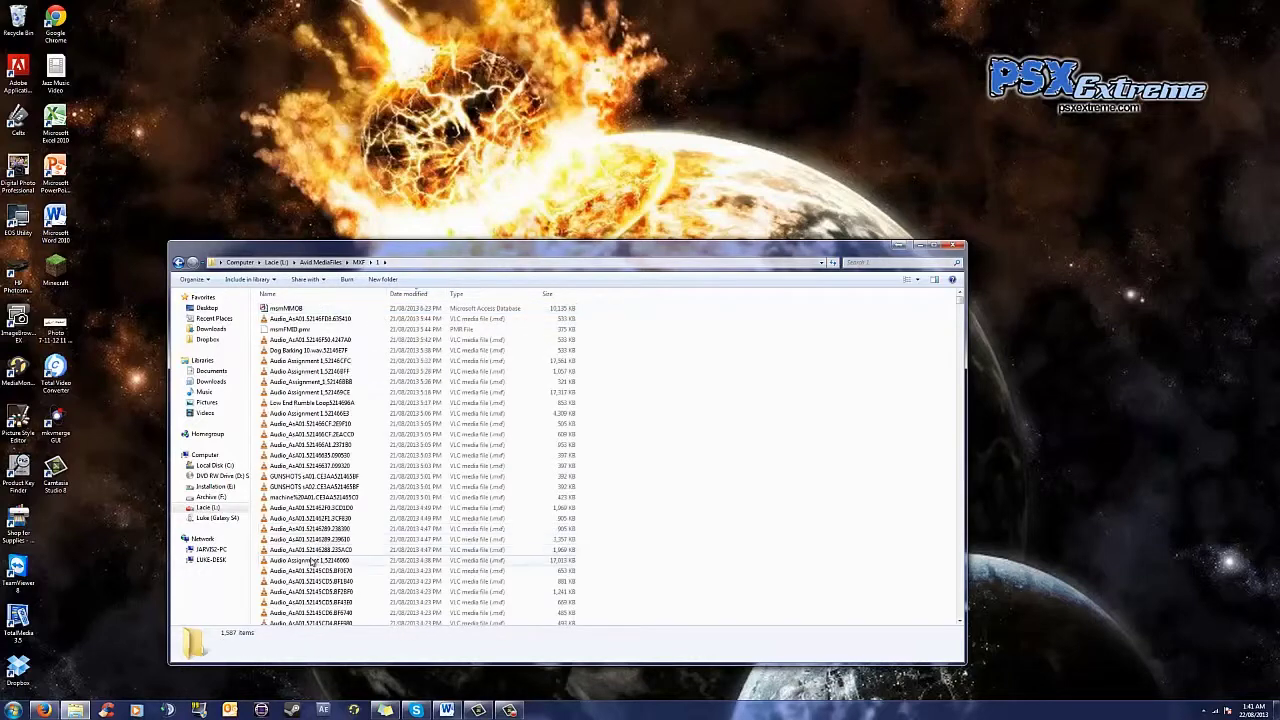
scroll(350, 478, down, 6)
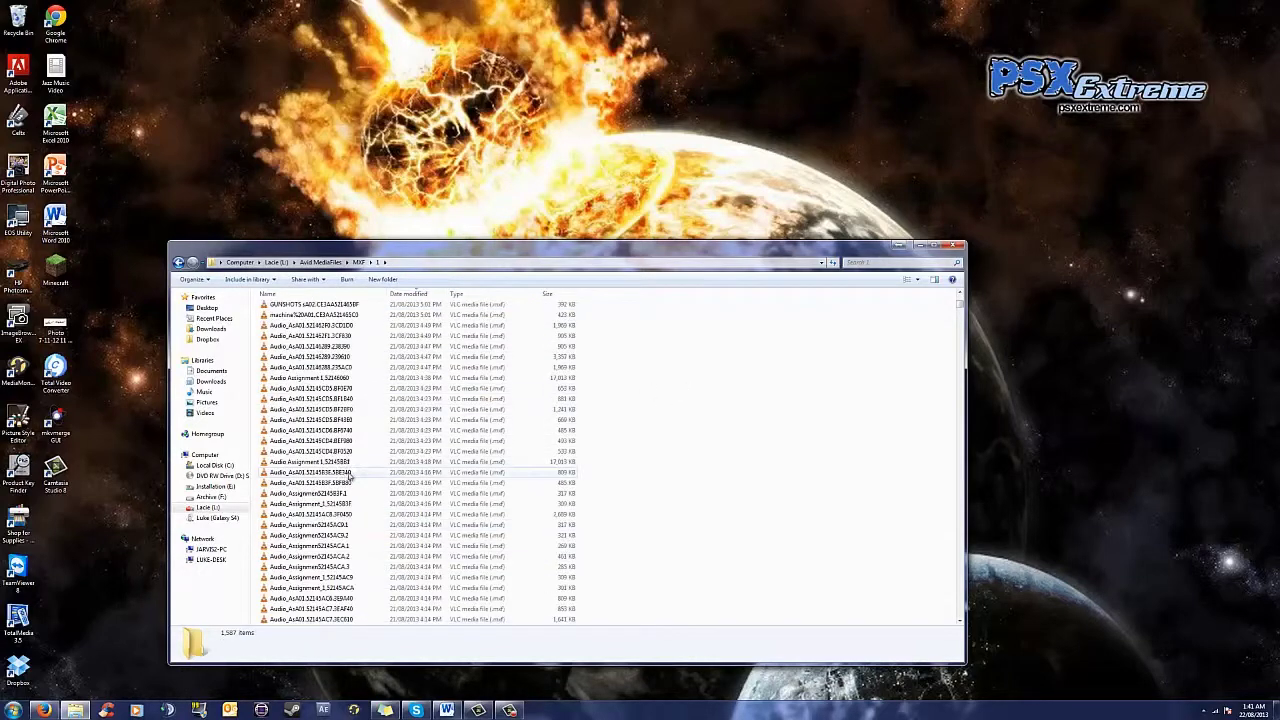
scroll(350, 478, down, 10)
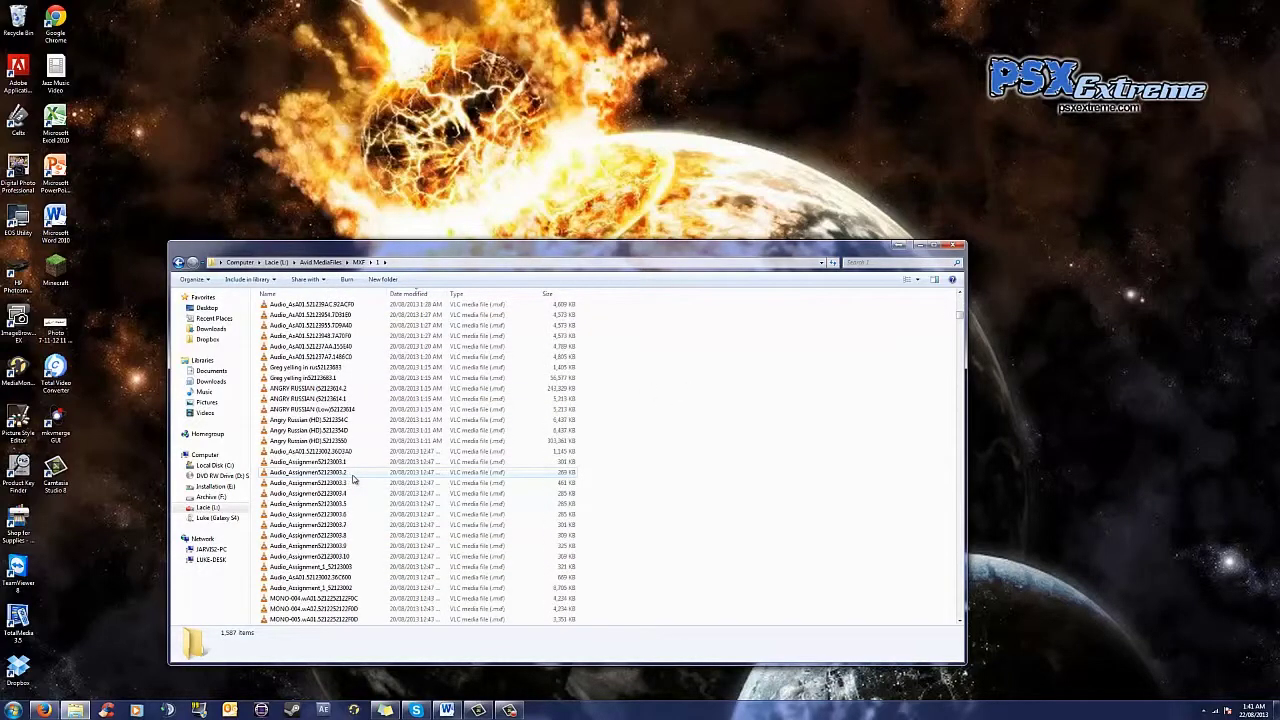
scroll(352, 480, up, 15)
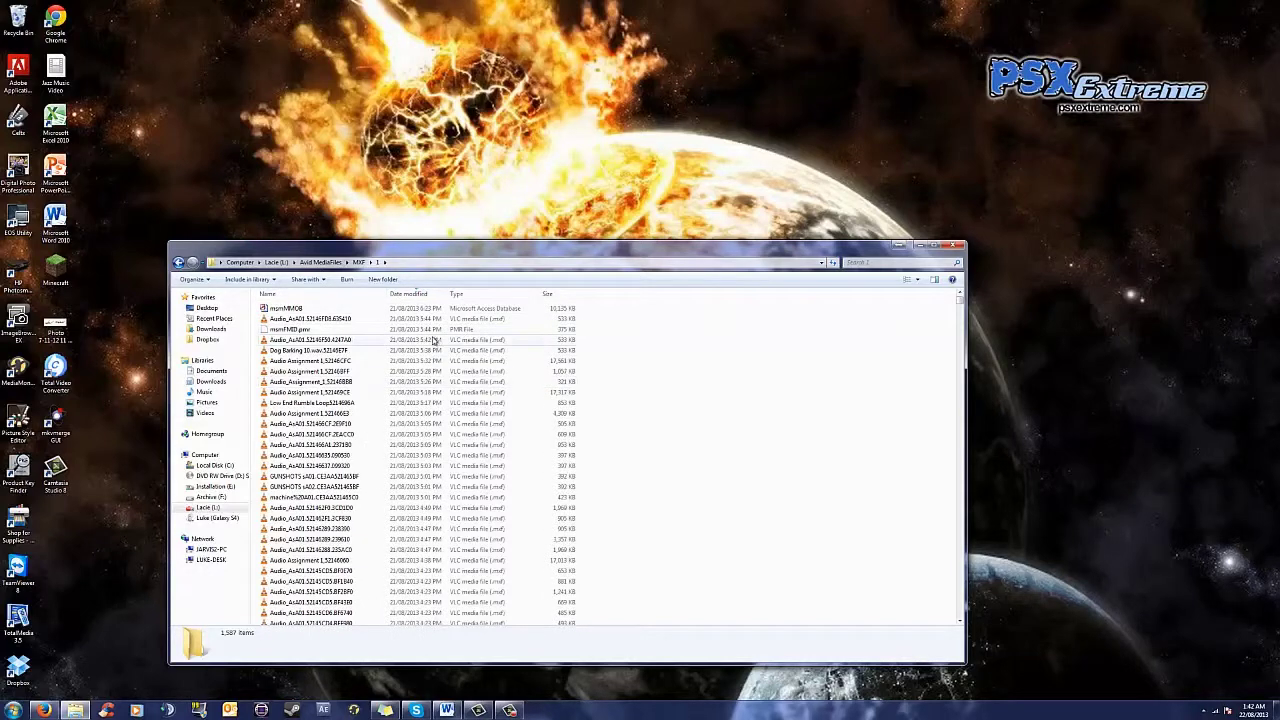
scroll(815, 405, down, 10)
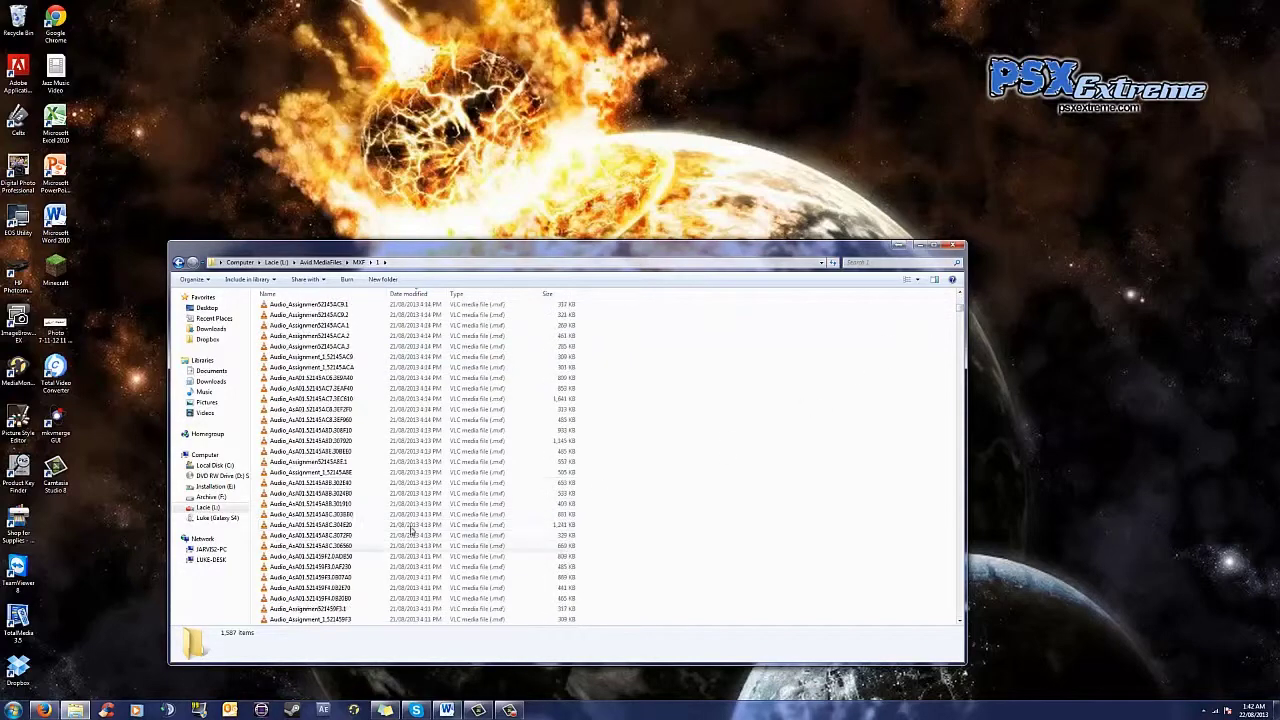
scroll(386, 500, down, 15)
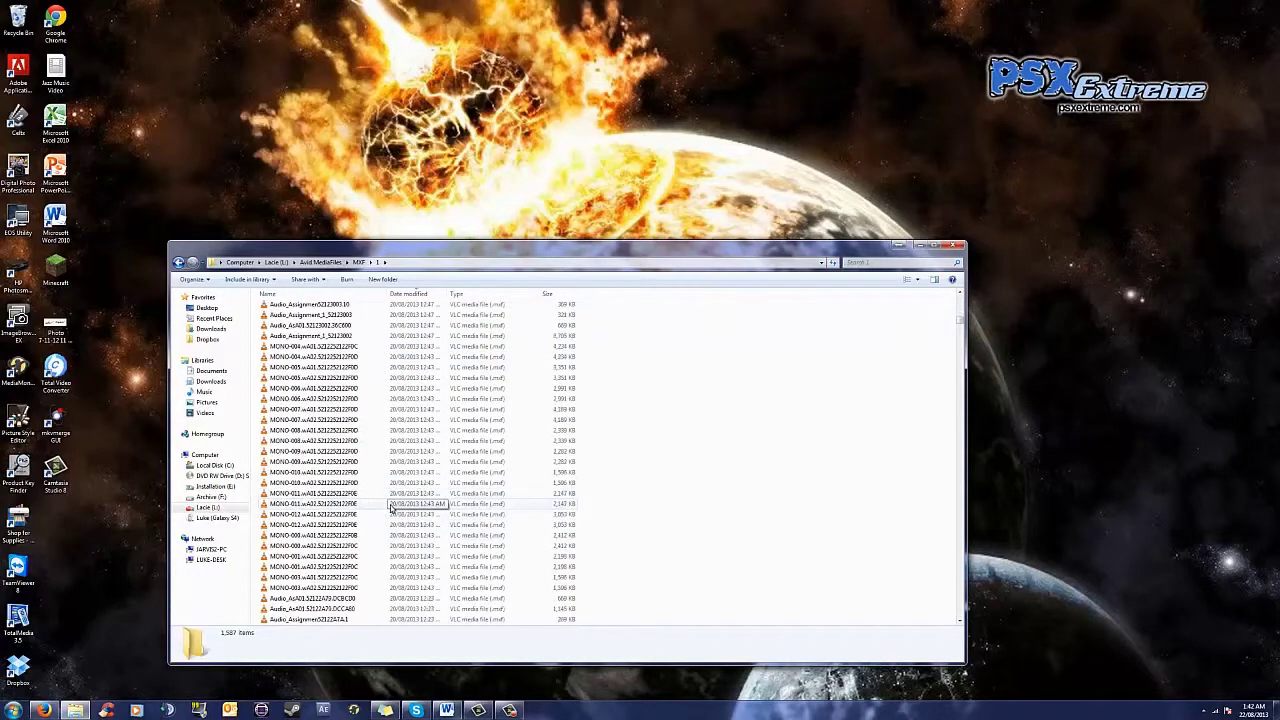
scroll(398, 518, down, 10)
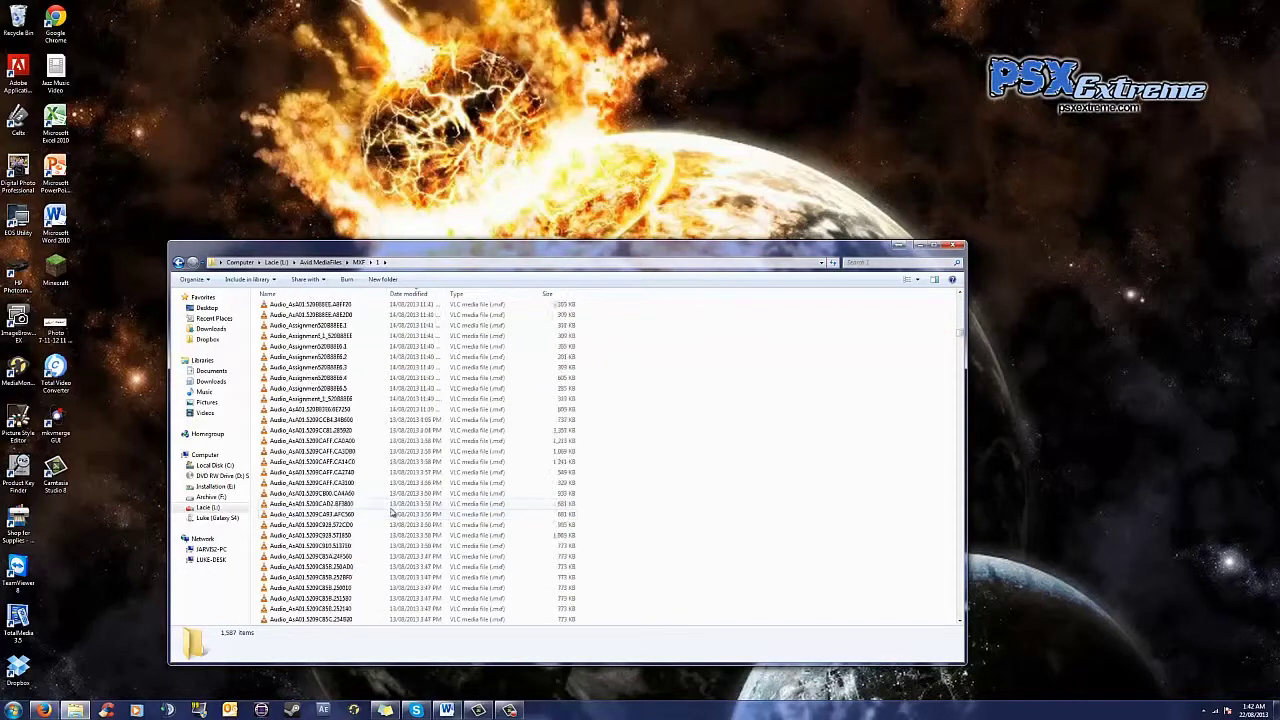
scroll(392, 512, down, 8)
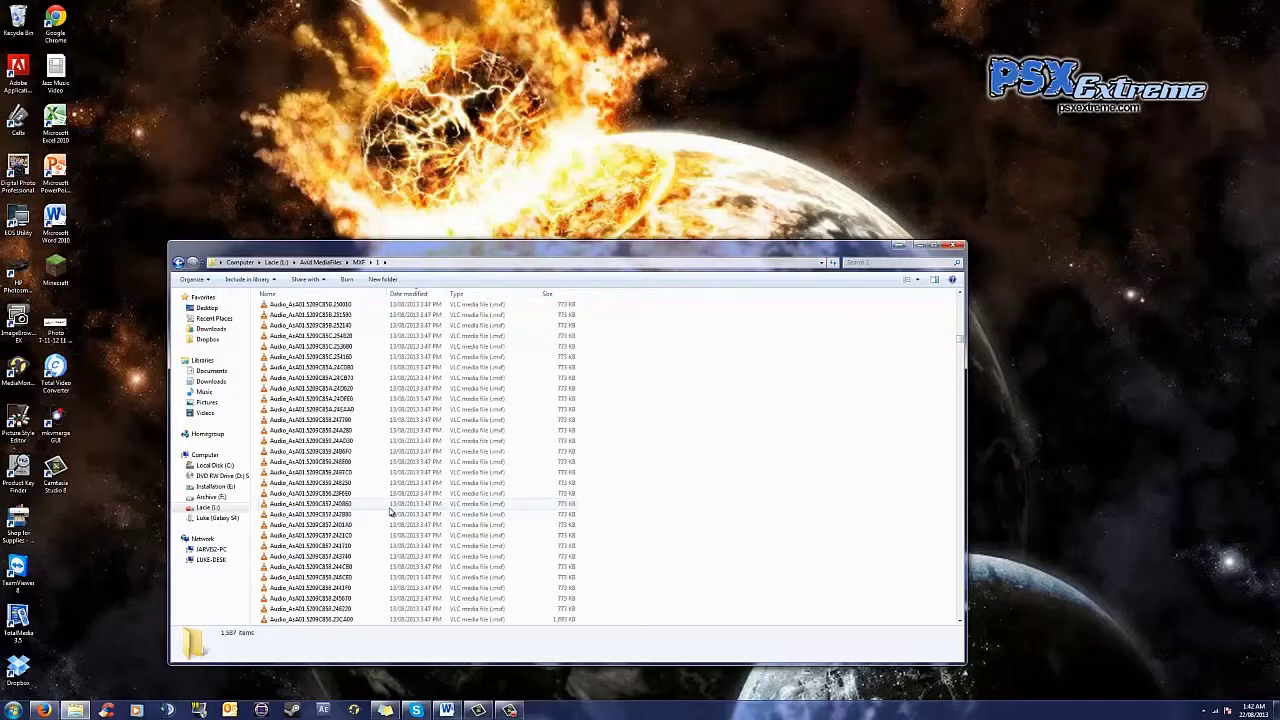
scroll(392, 512, down, 4)
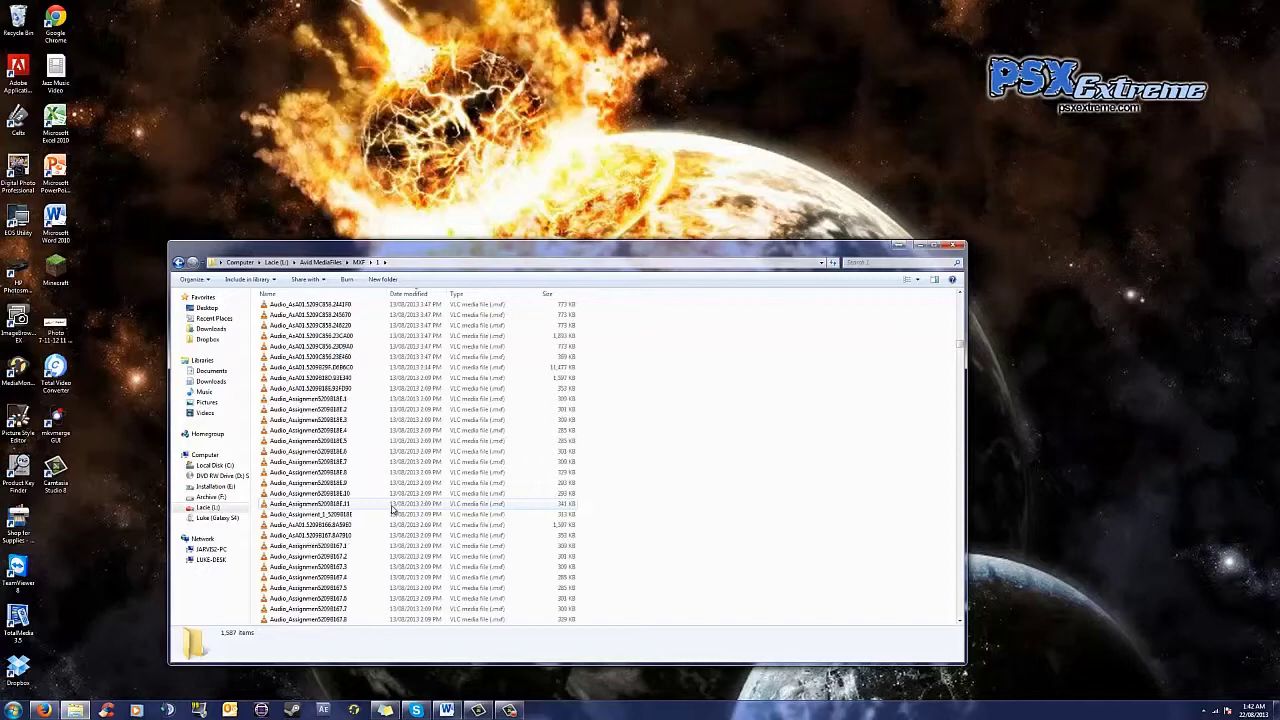
scroll(392, 510, down, 9)
scroll(392, 510, down, 3)
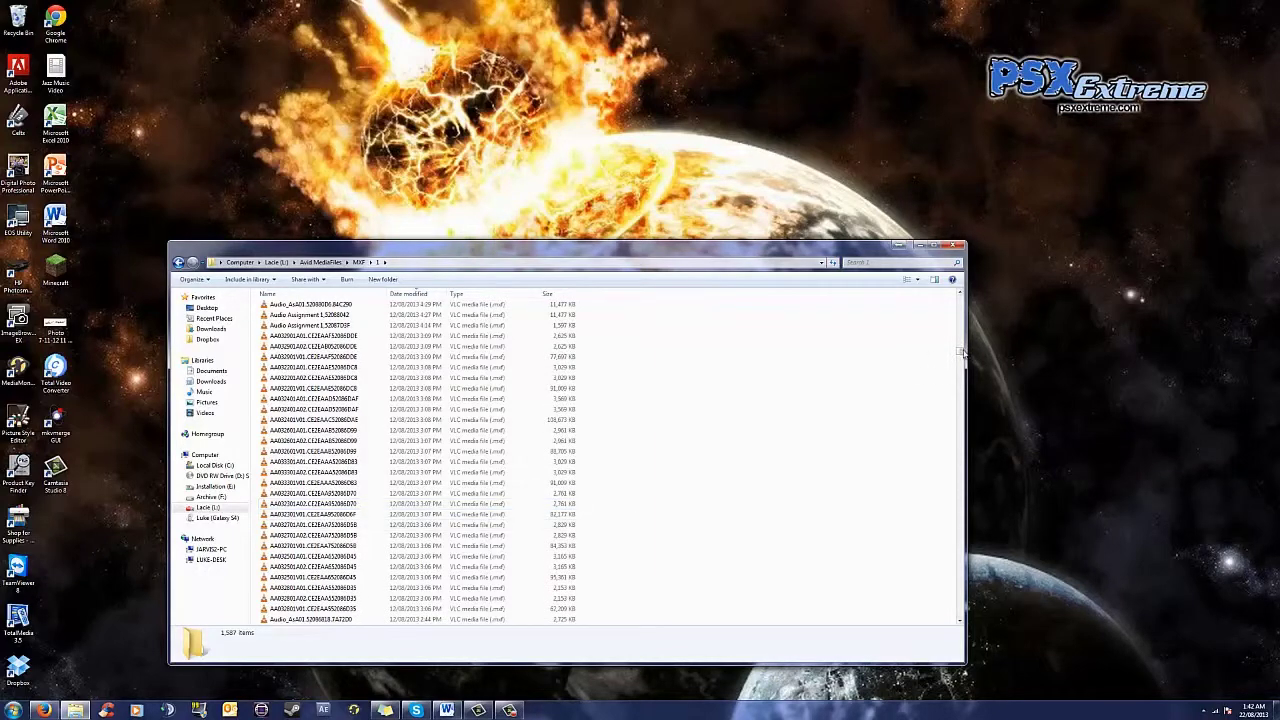
Select the audio media files down through the STE block to the Option 1A01 file
drag(962, 352, 962, 298)
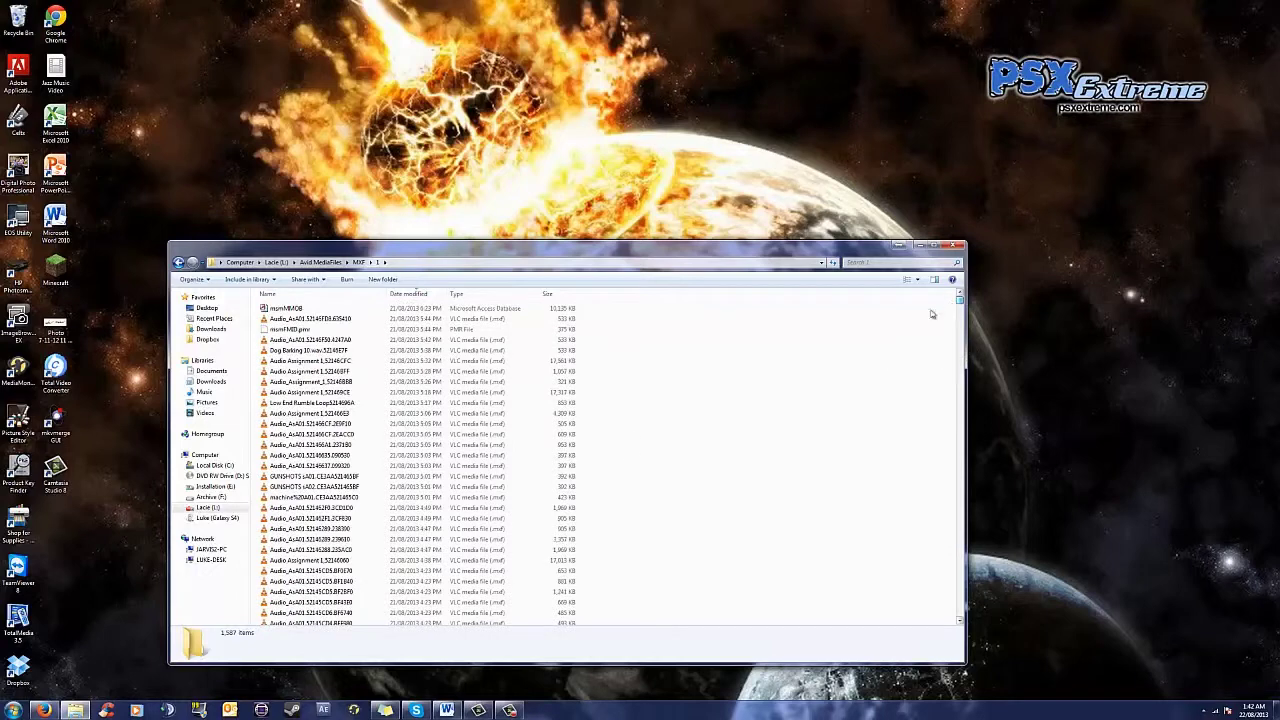
click(307, 340)
scroll(335, 570, down, 10)
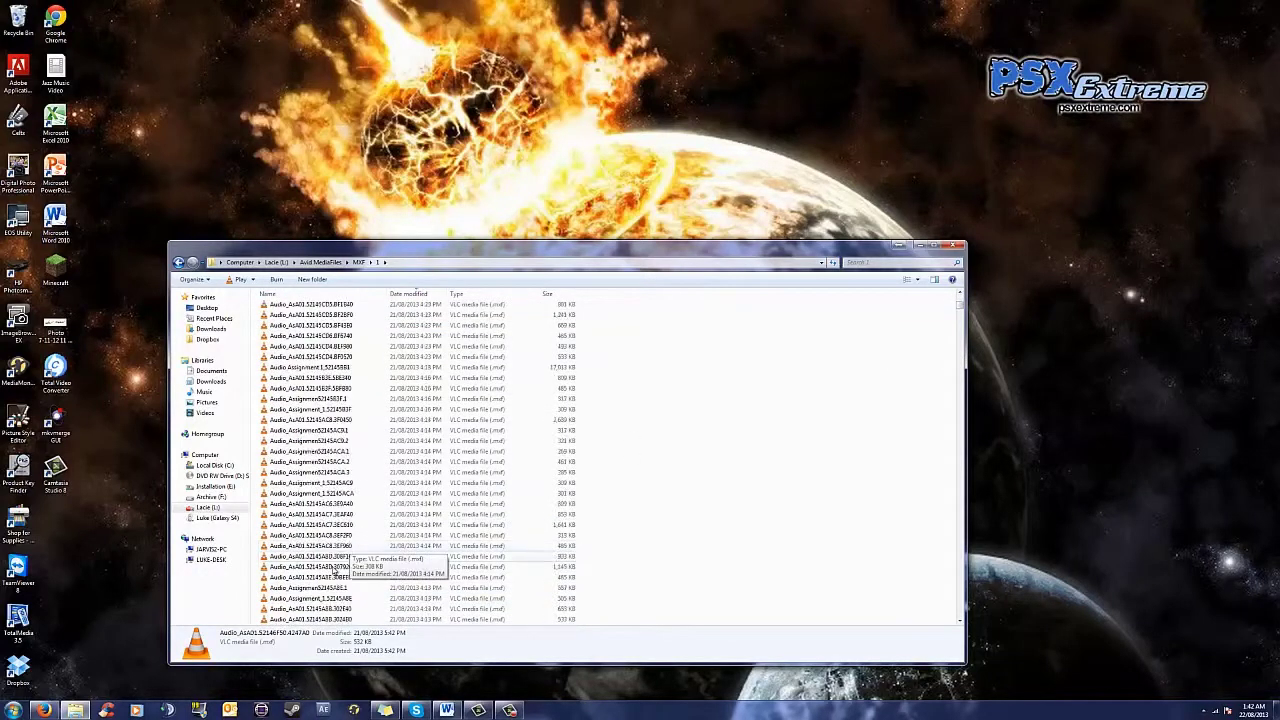
scroll(334, 572, down, 10)
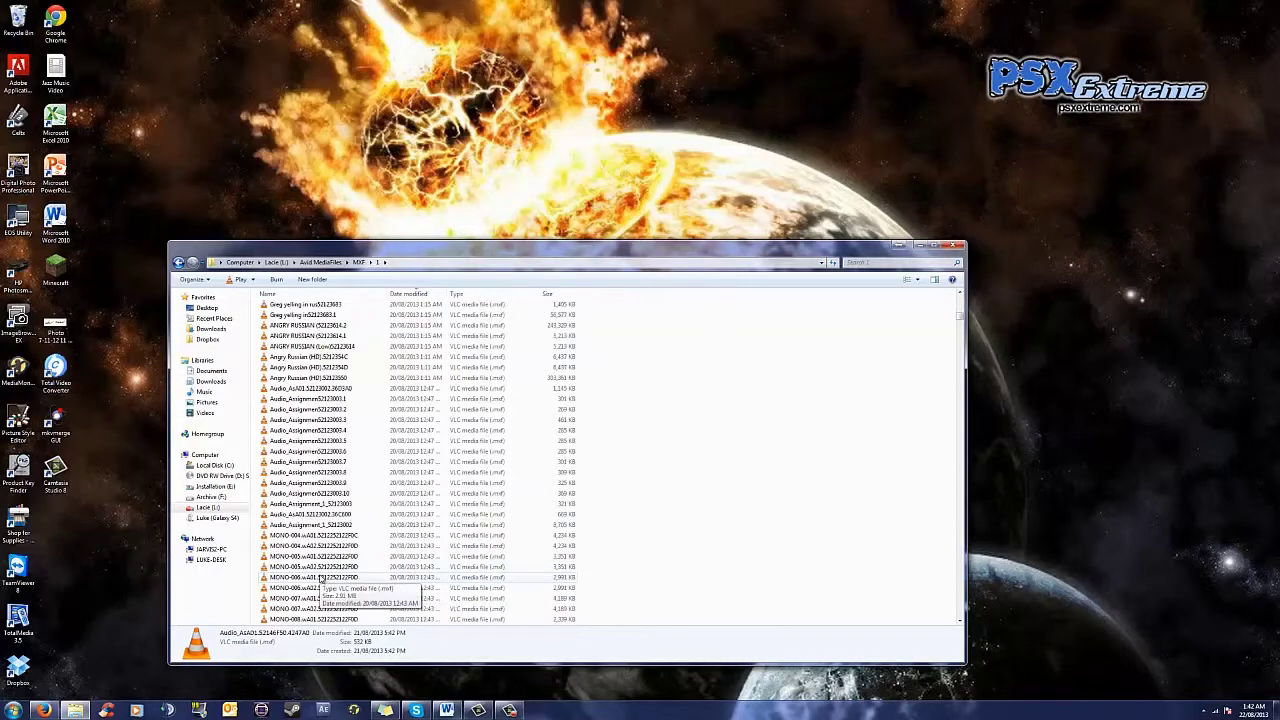
scroll(306, 546, down, 6)
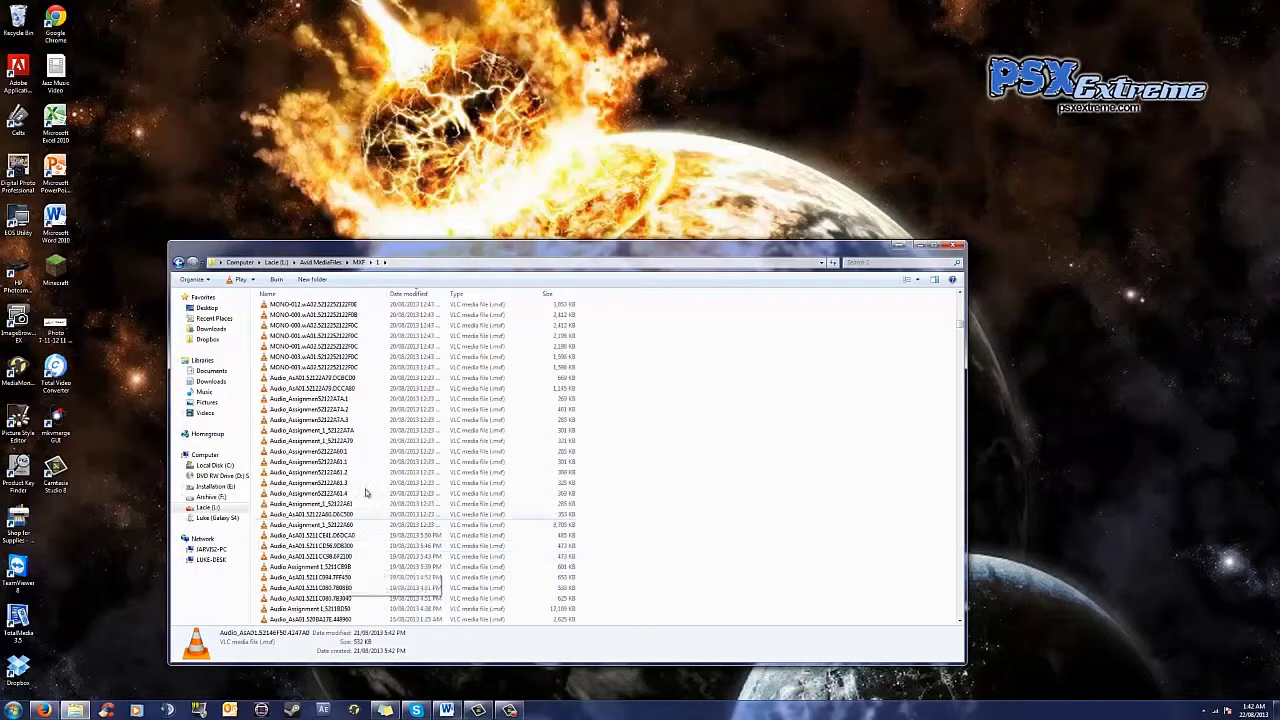
scroll(367, 460, down, 10)
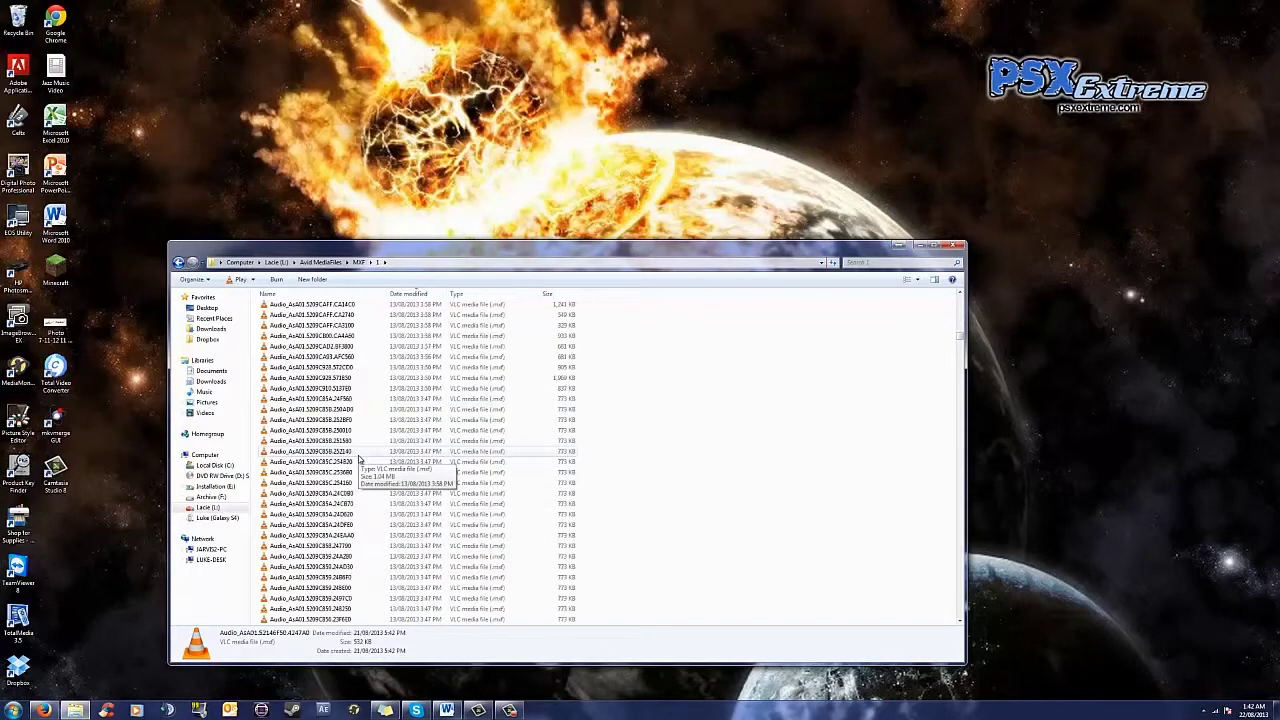
scroll(360, 460, down, 10)
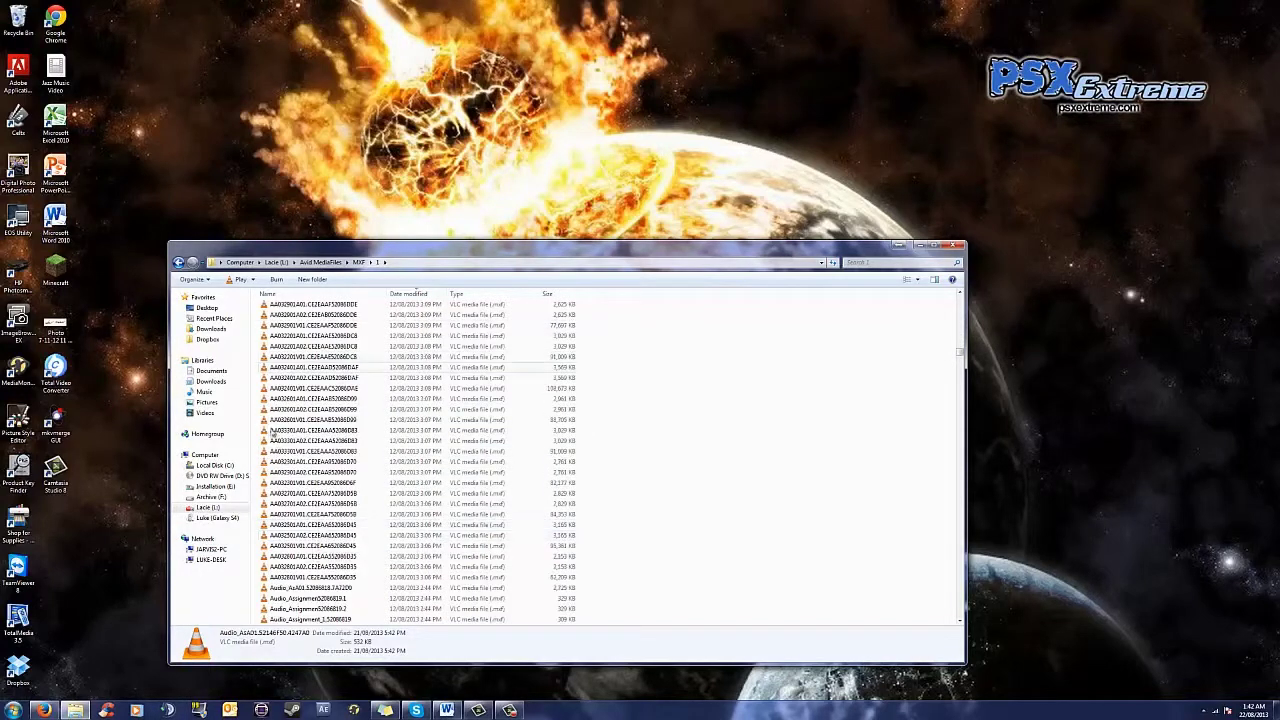
scroll(300, 460, down, 10)
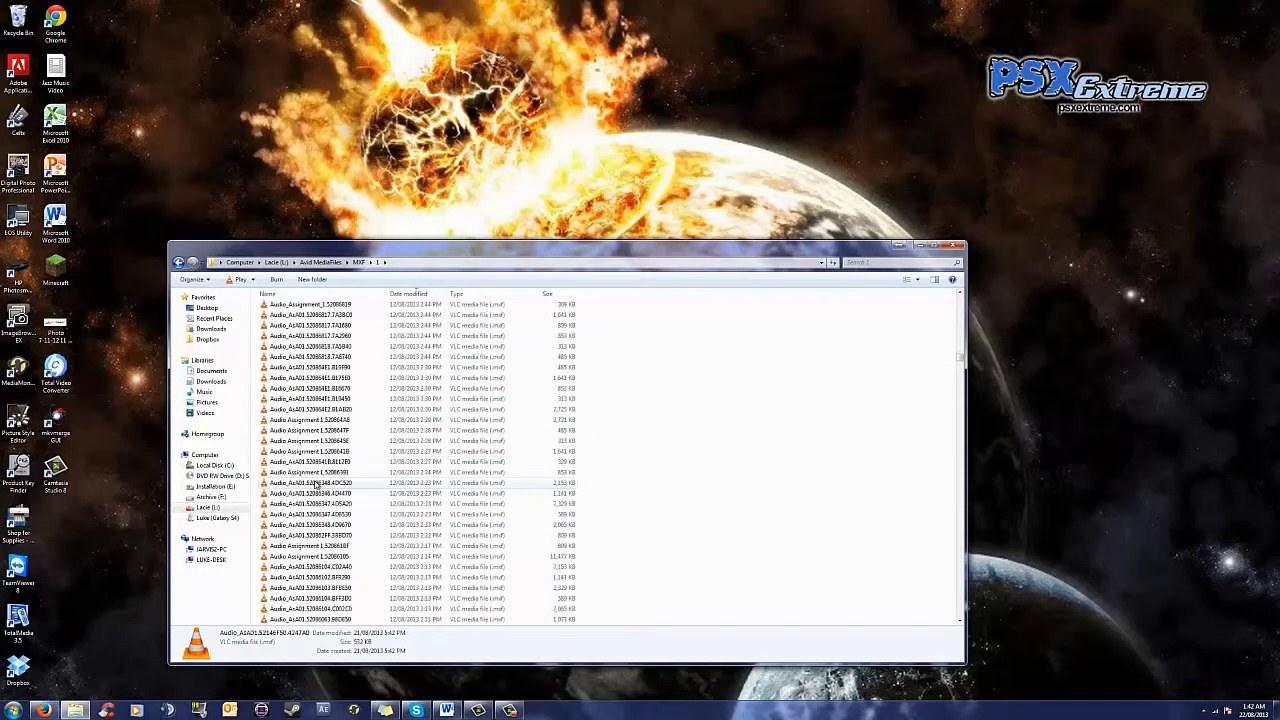
scroll(317, 483, down, 10)
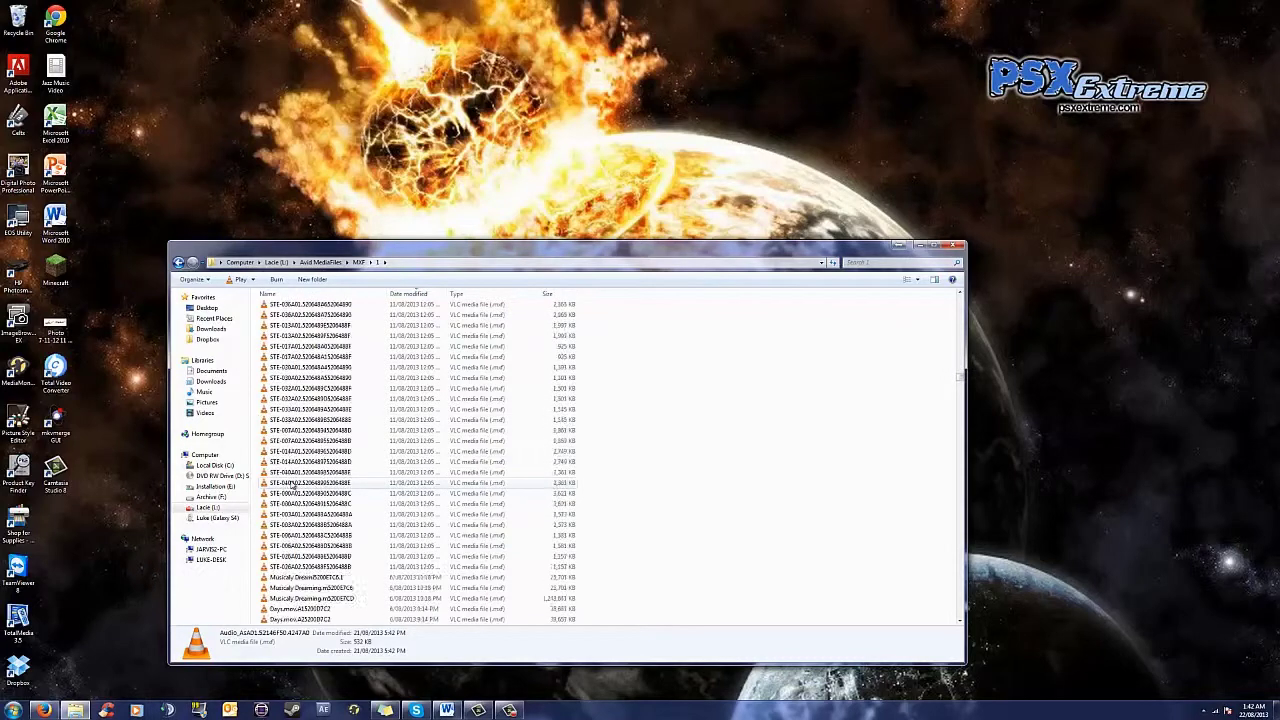
scroll(290, 483, down, 6)
shift+click(288, 378)
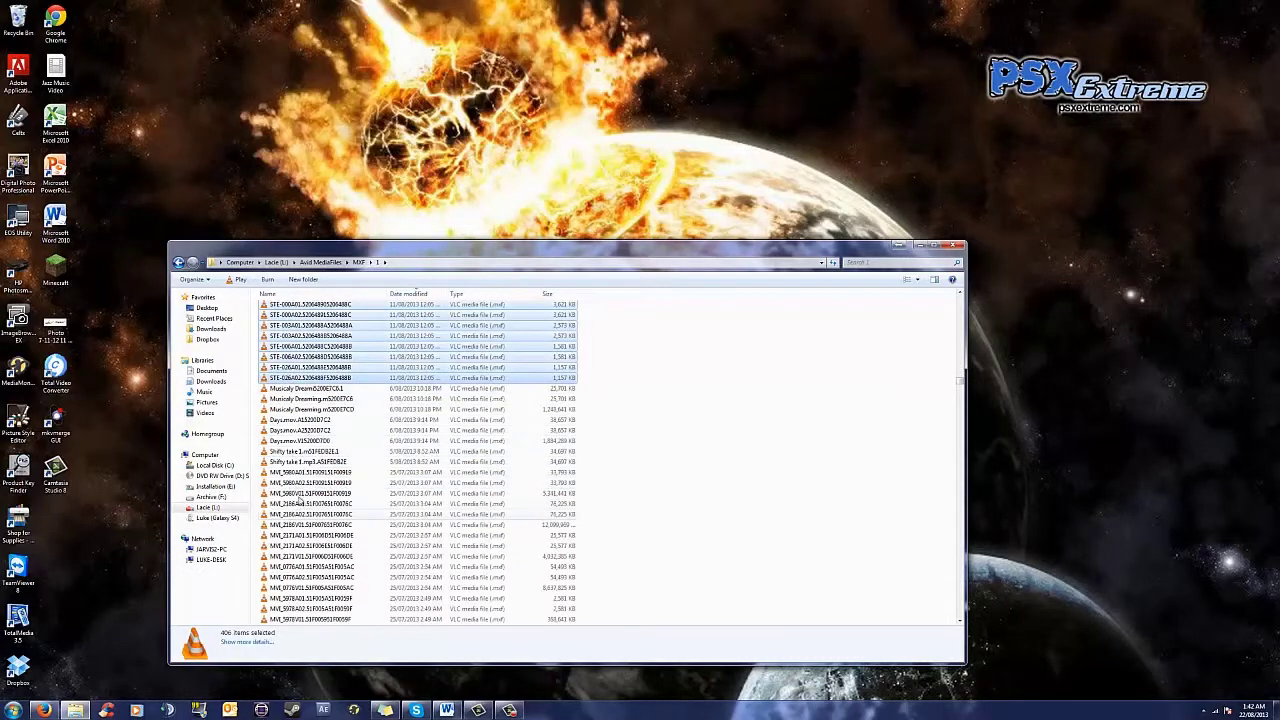
scroll(300, 500, down, 11)
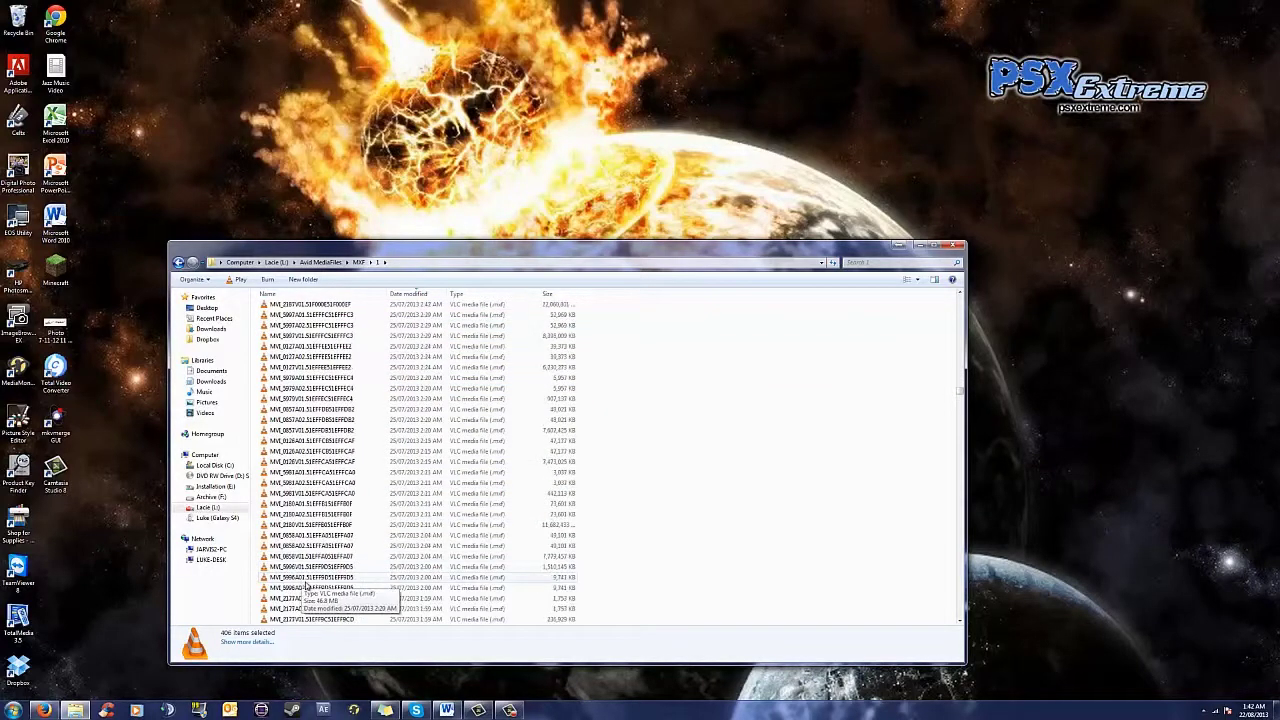
scroll(305, 588, down, 10)
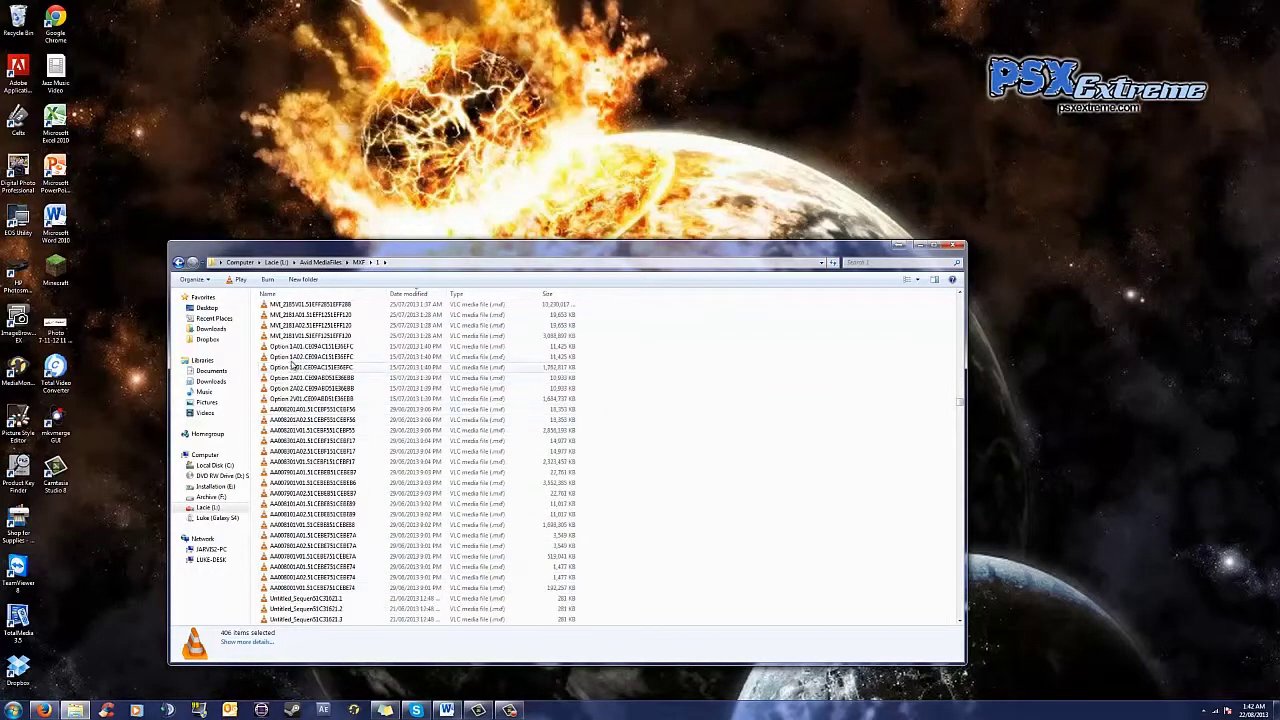
shift+click(290, 347)
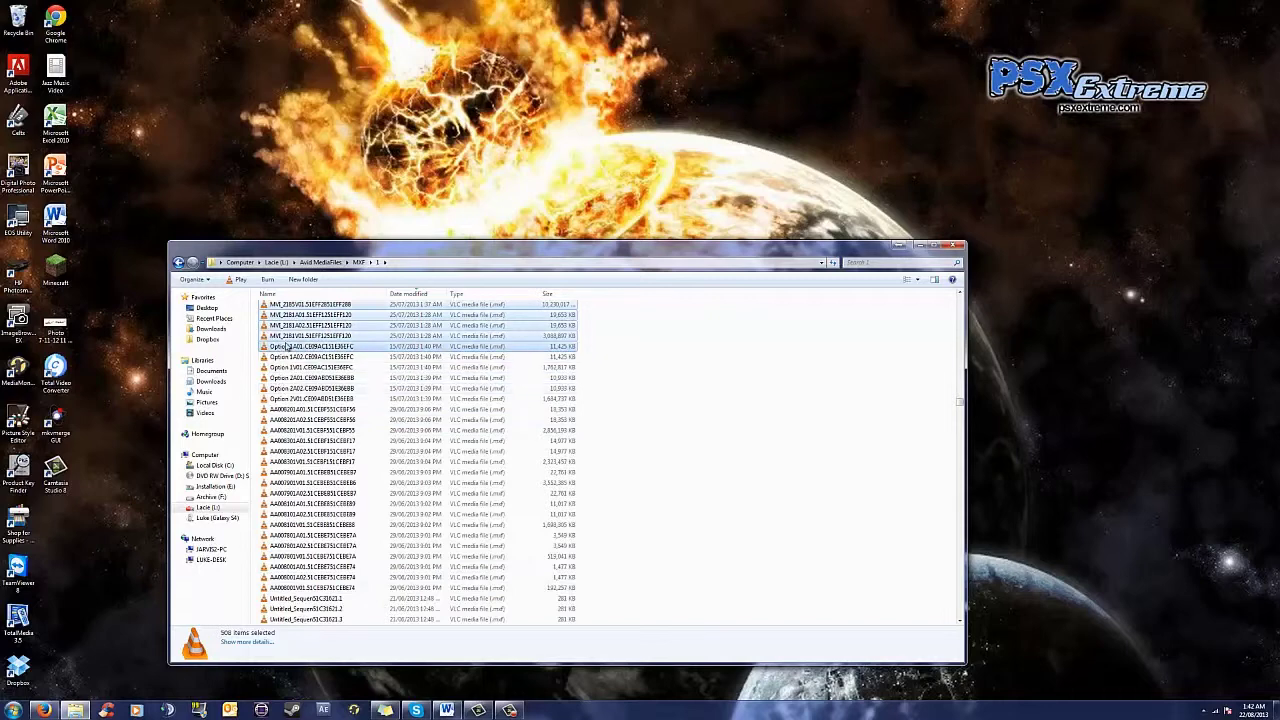
Select the six Option files, then add STE-026A02 and the top files until all 407 are selected
scroll(287, 346, up, 3)
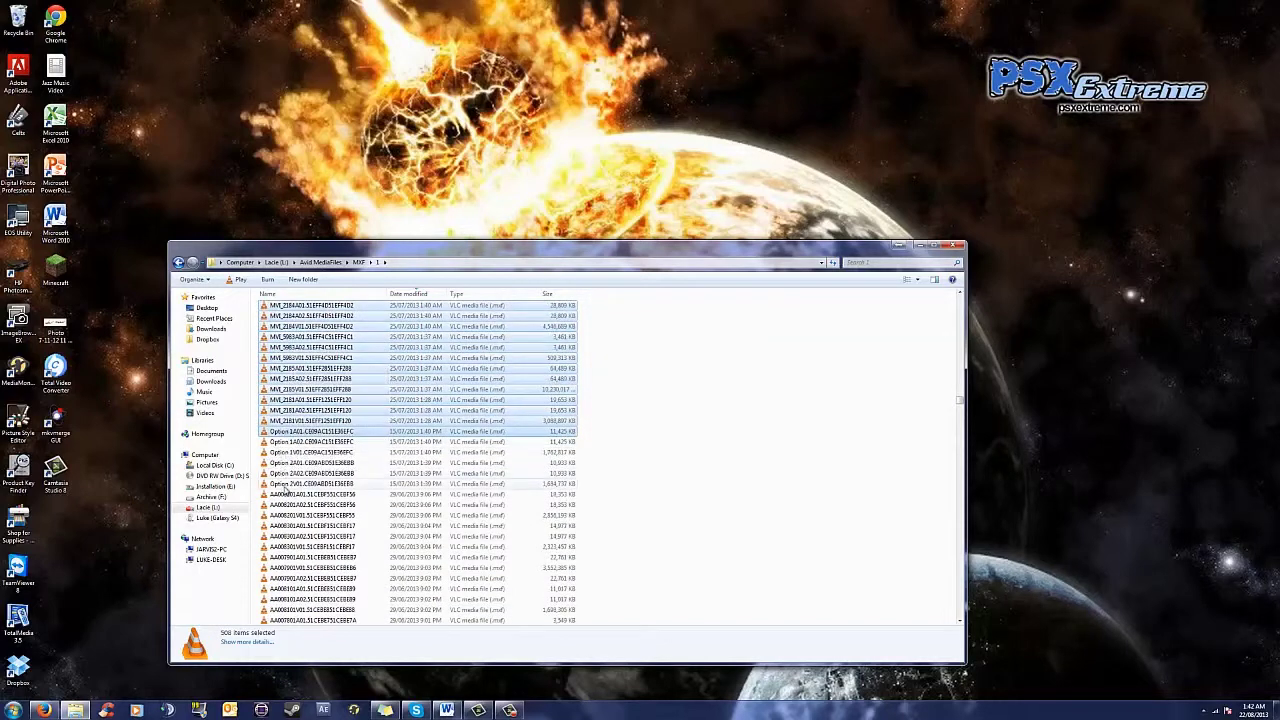
click(287, 485)
shift+click(285, 432)
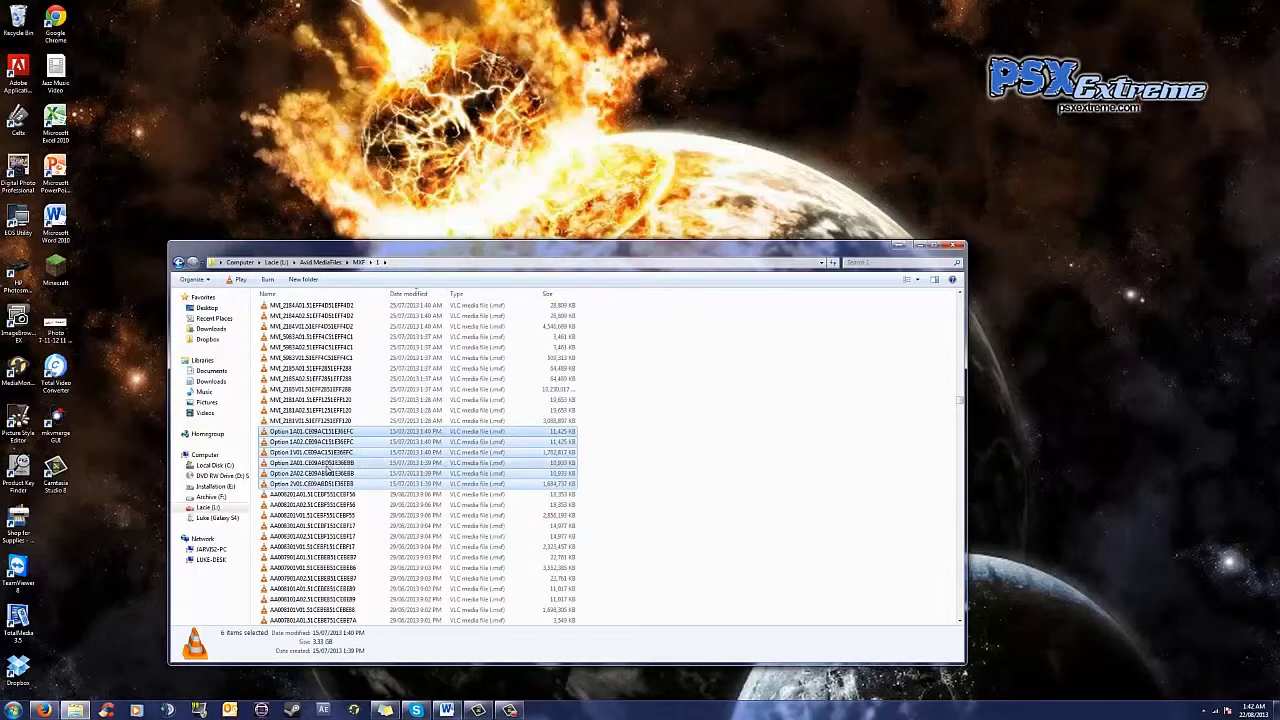
scroll(305, 472, up, 10)
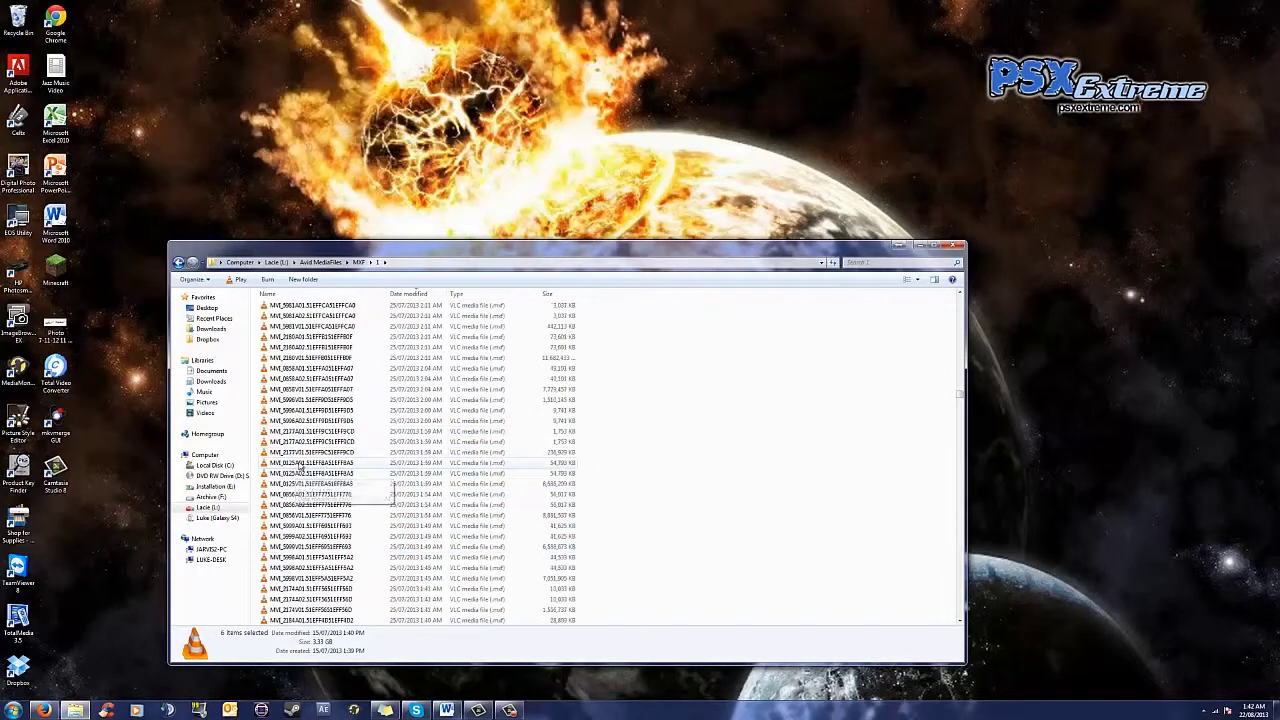
scroll(303, 472, up, 5)
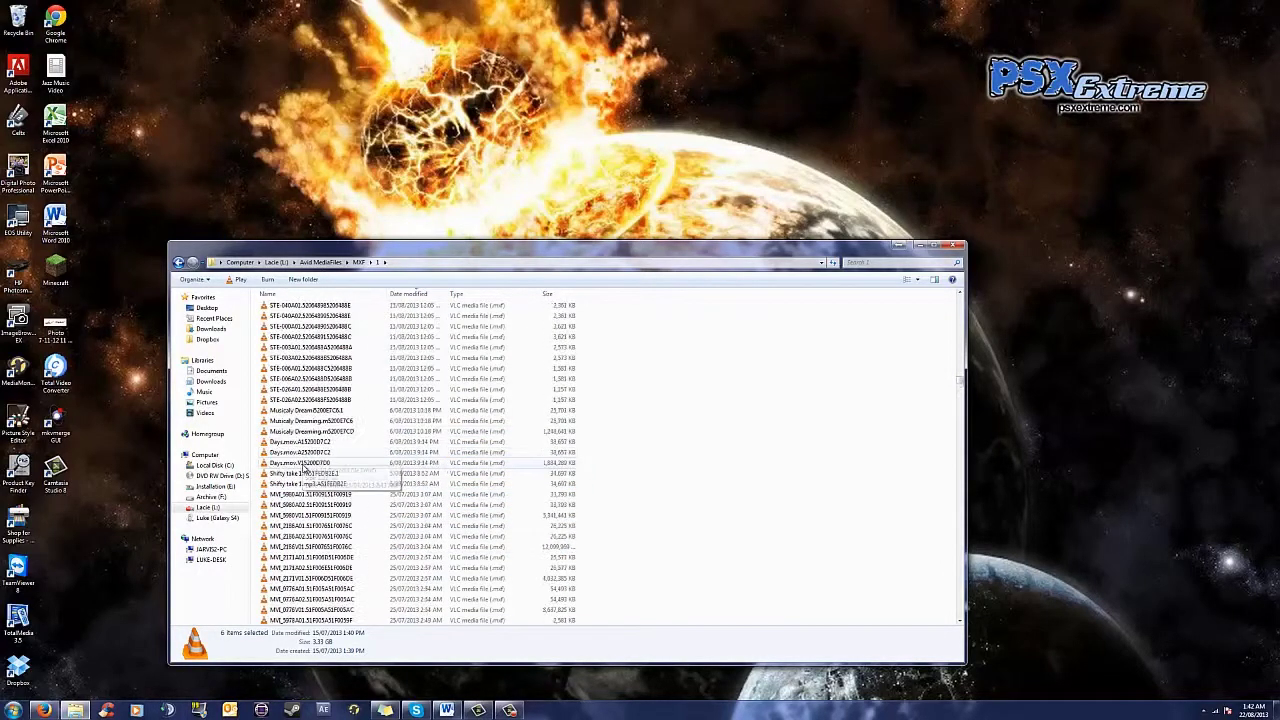
ctrl+click(303, 463)
scroll(315, 420, up, 7)
scroll(313, 400, up, 8)
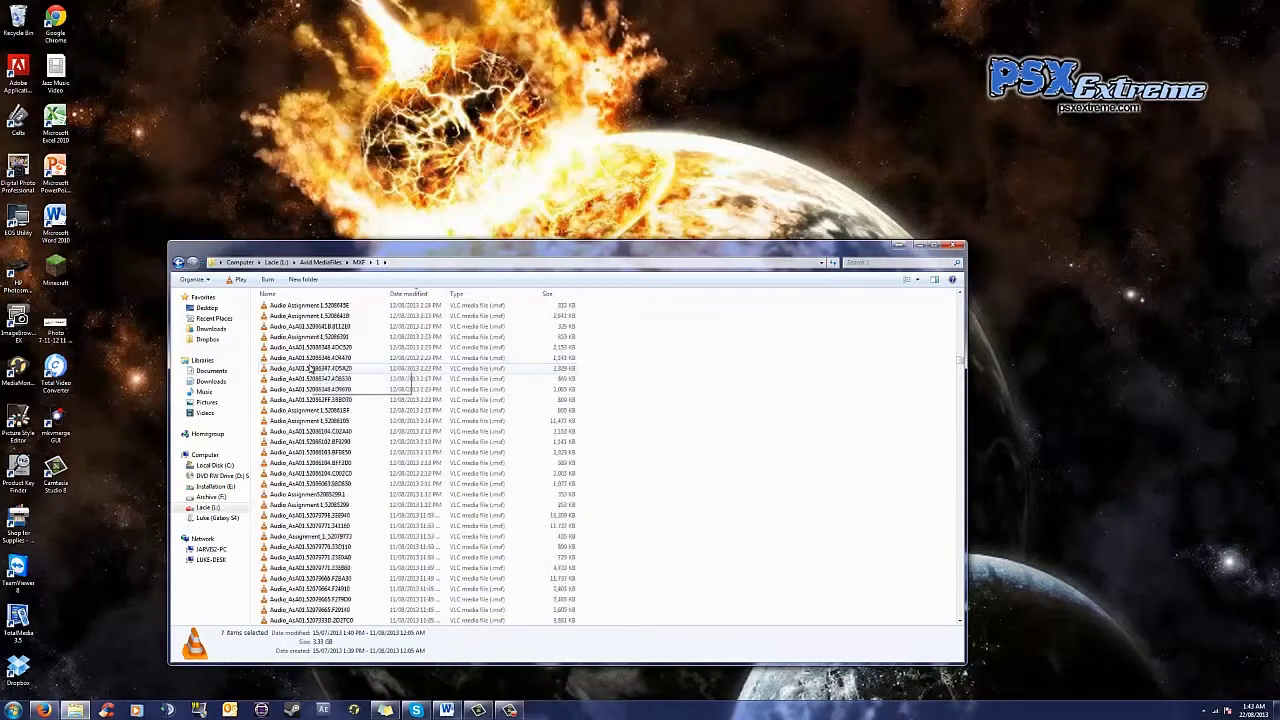
scroll(311, 371, up, 12)
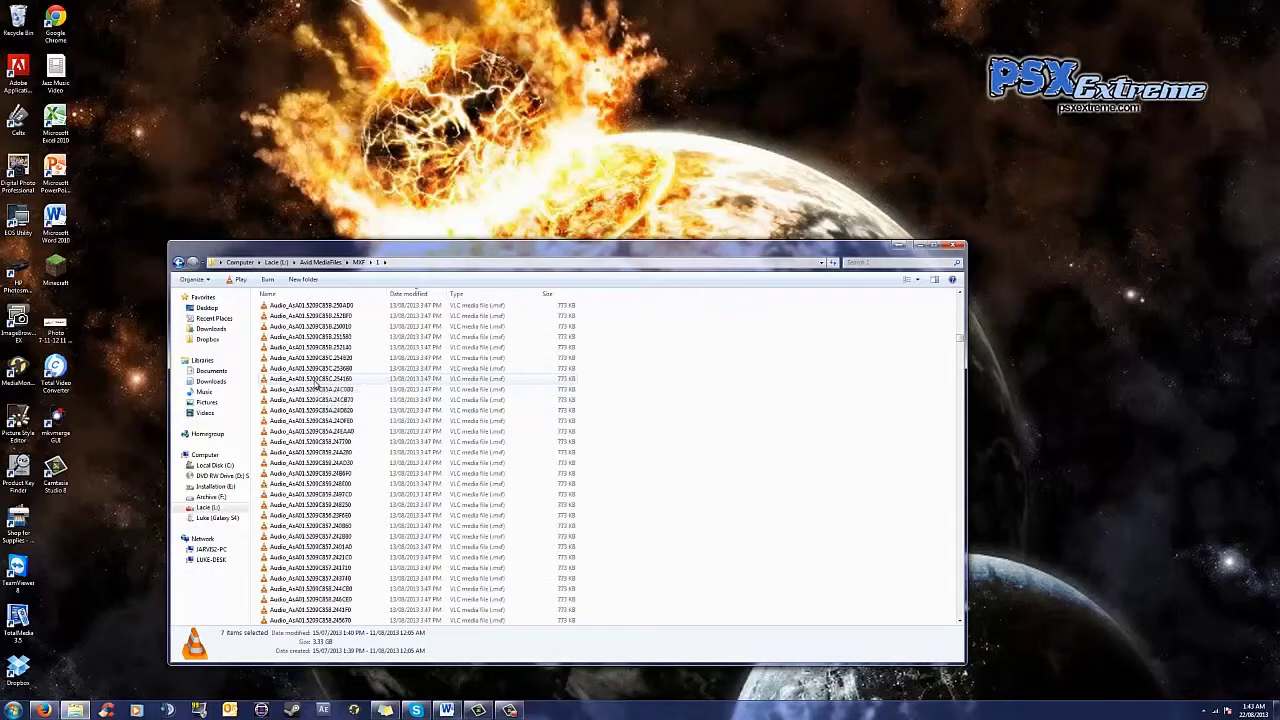
scroll(315, 389, up, 12)
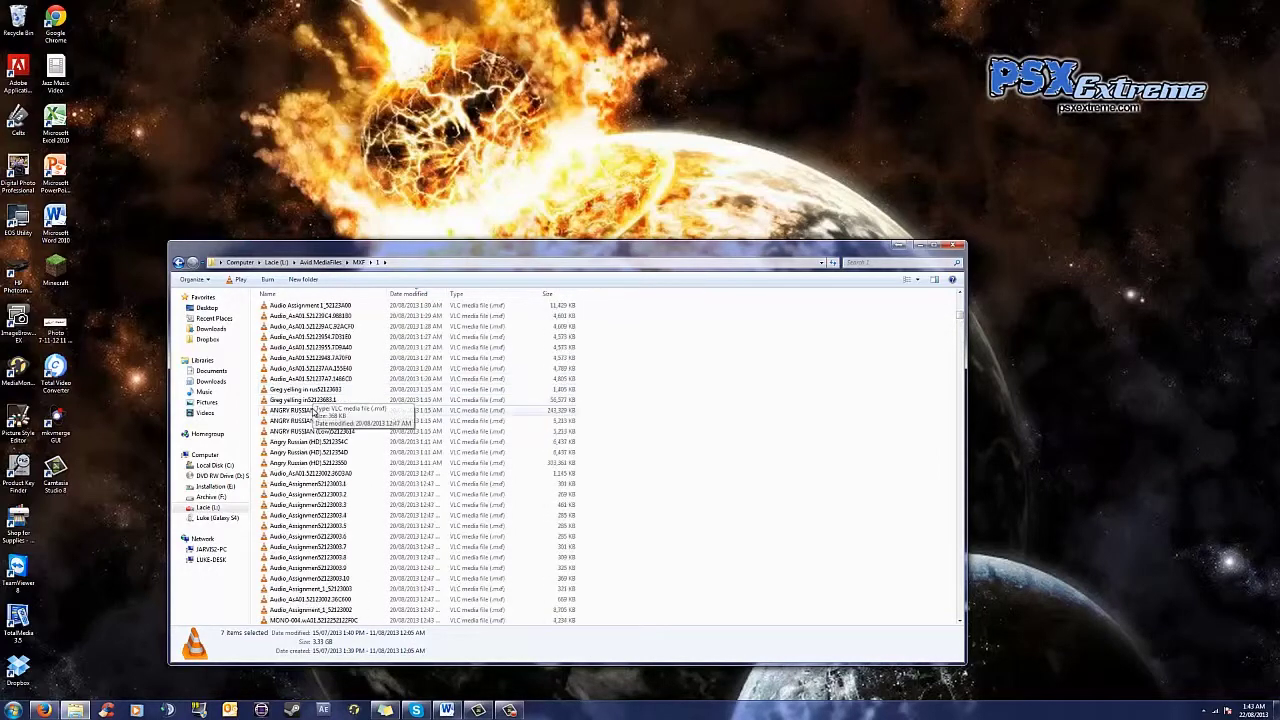
scroll(313, 411, up, 10)
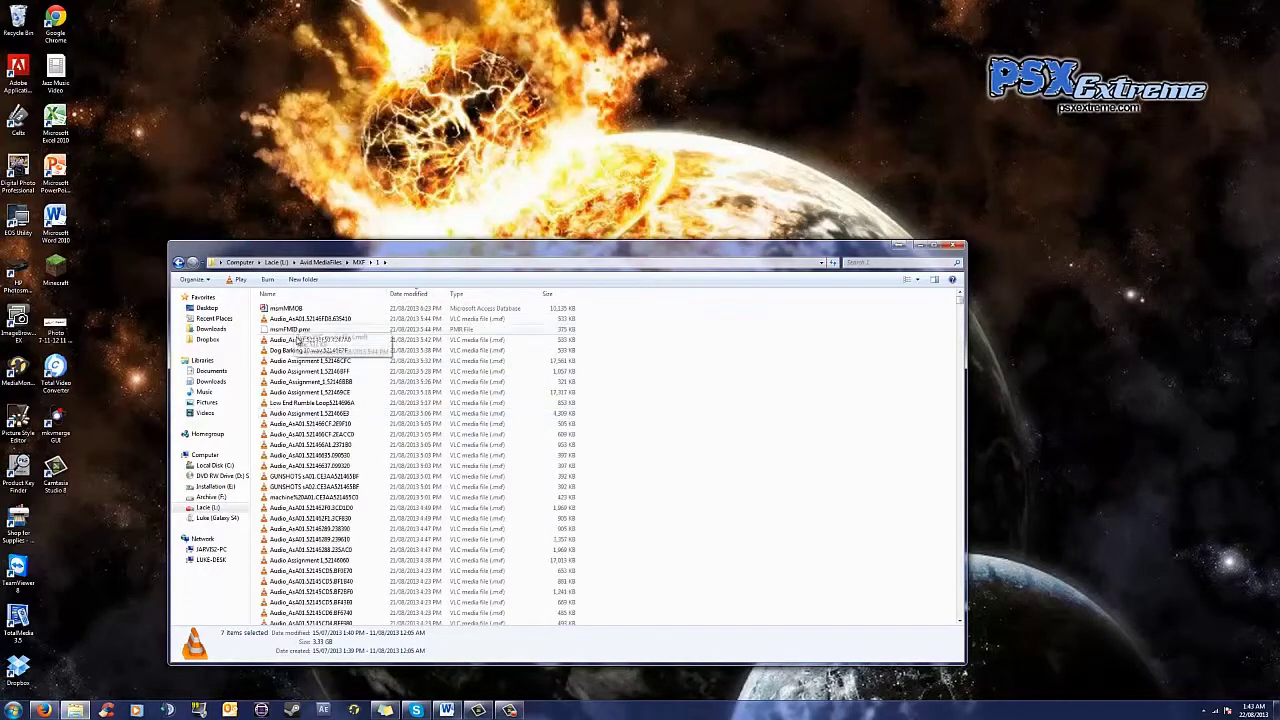
shift+click(297, 342)
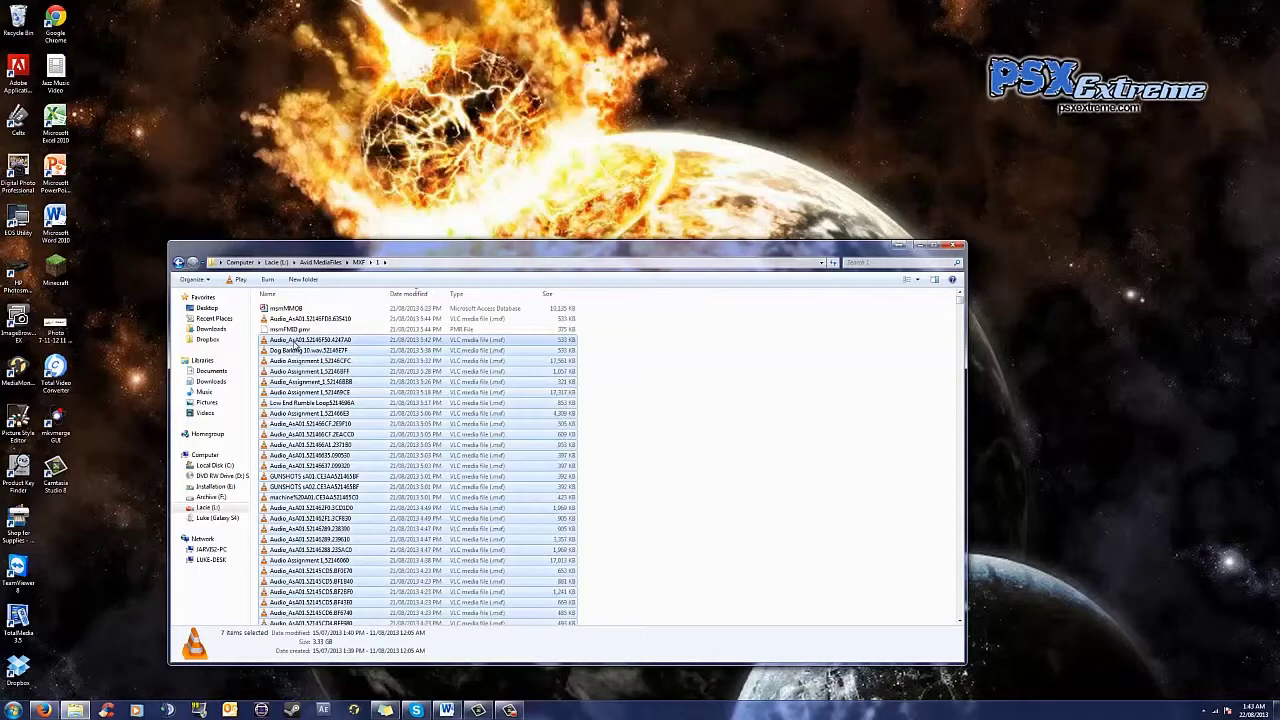
shift+click(296, 320)
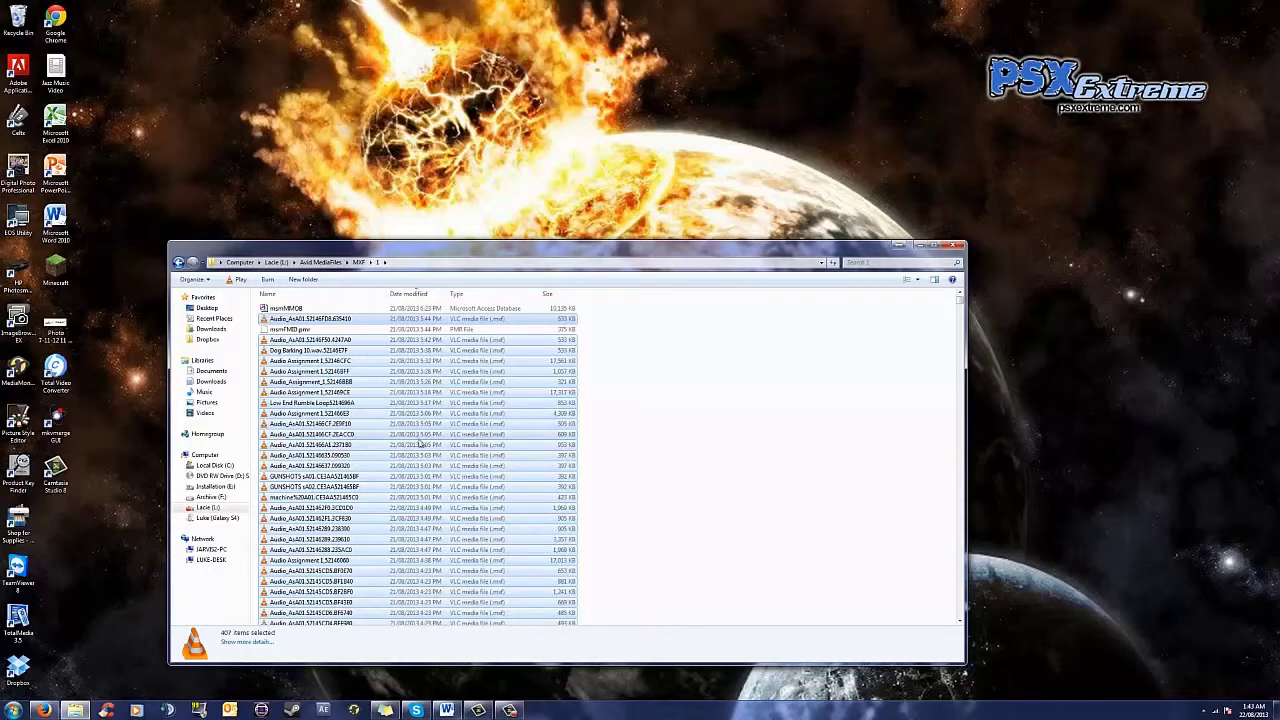
Open Avid MediaFiles > MXF on the Sound Assignment disc in DVD RW Drive (D:)
click(216, 476)
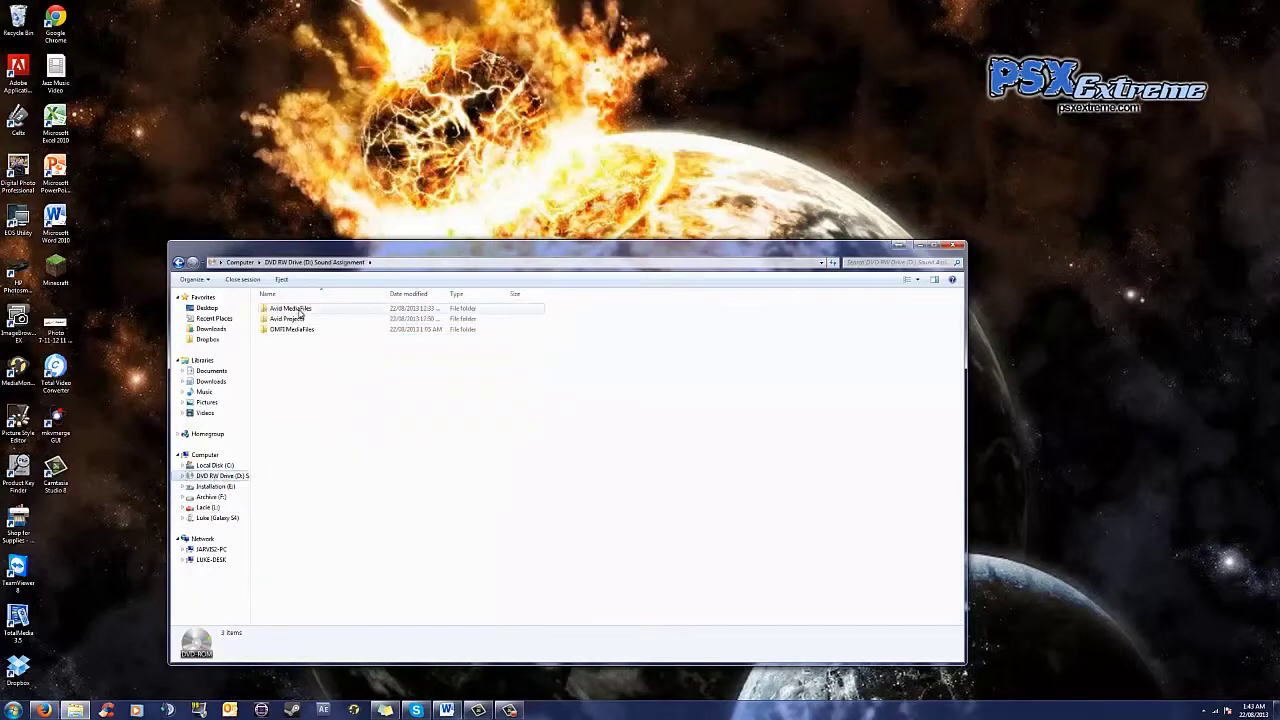
double_click(299, 310)
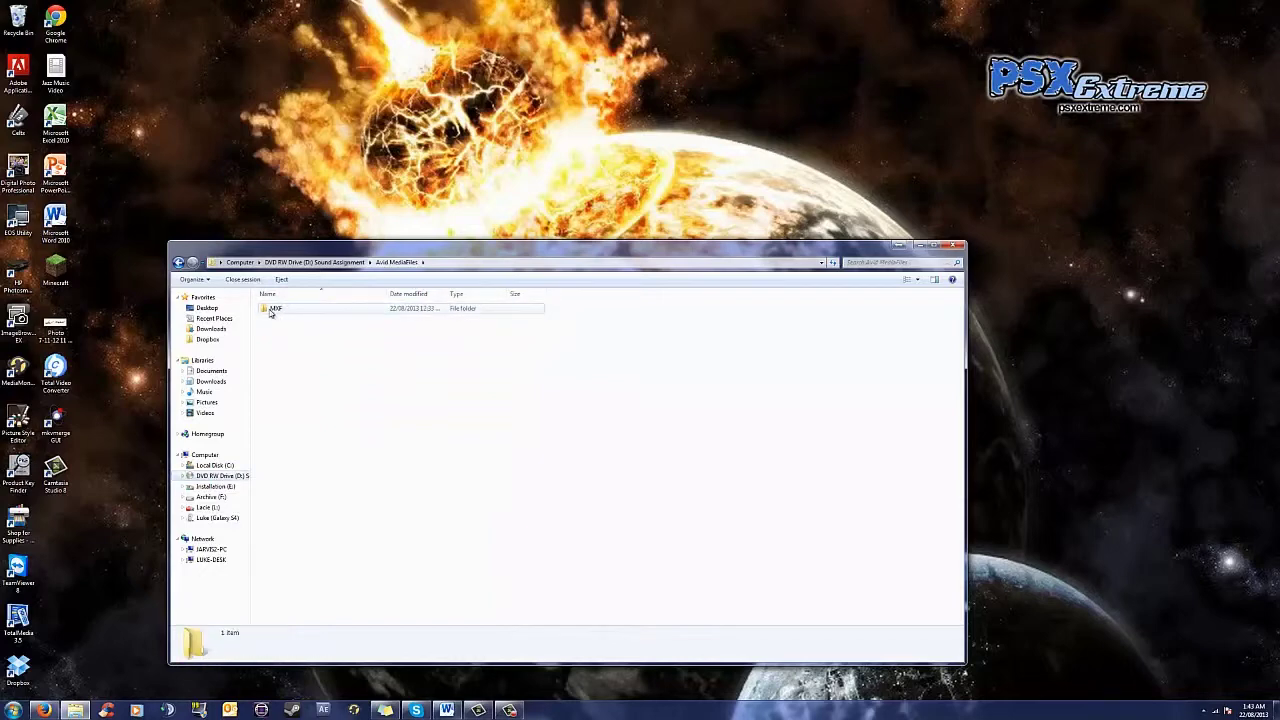
double_click(290, 315)
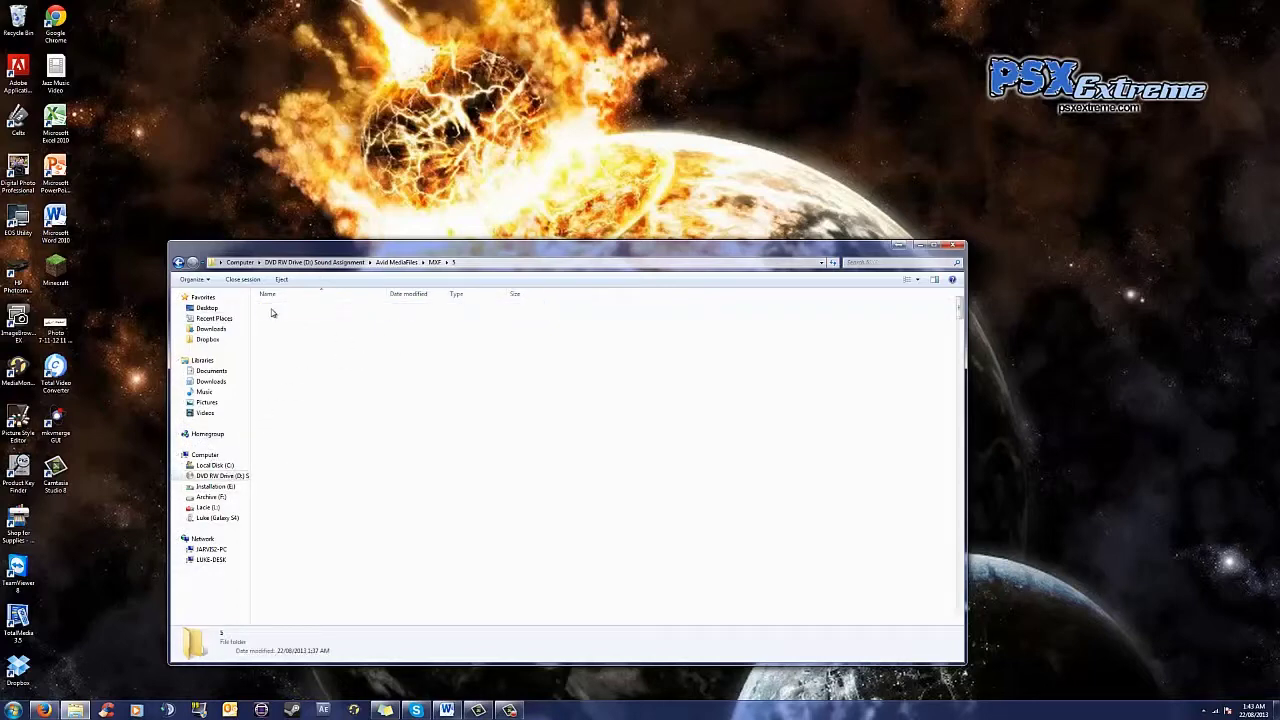
Paste the 407 copied media files (2.15 GB) into folder 5, skipping duplicates already there
double_click(270, 310)
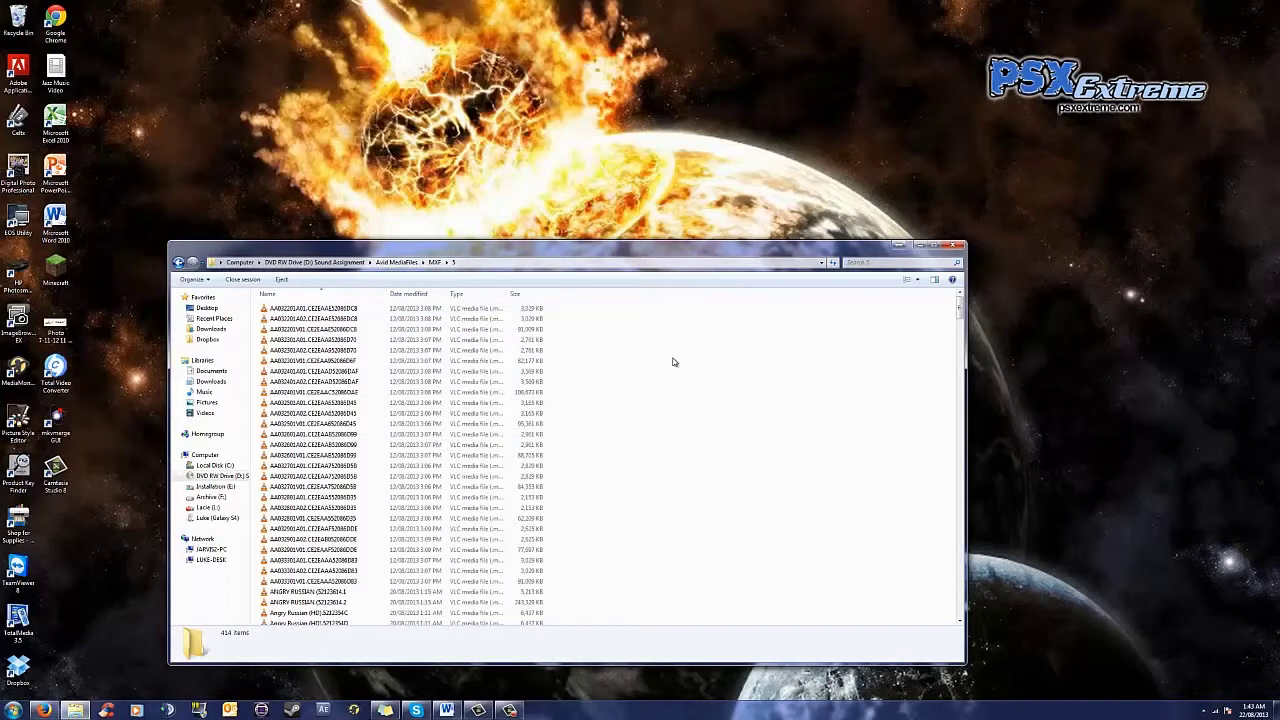
key(ctrl+v)
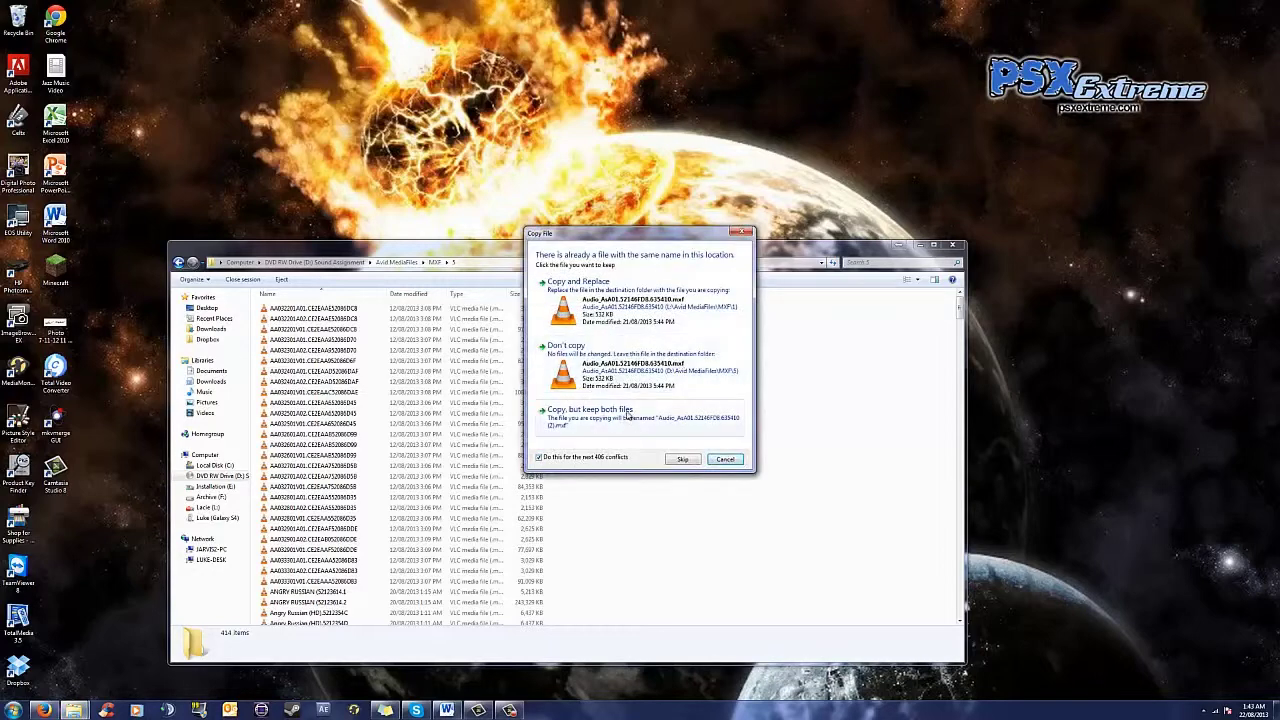
click(616, 370)
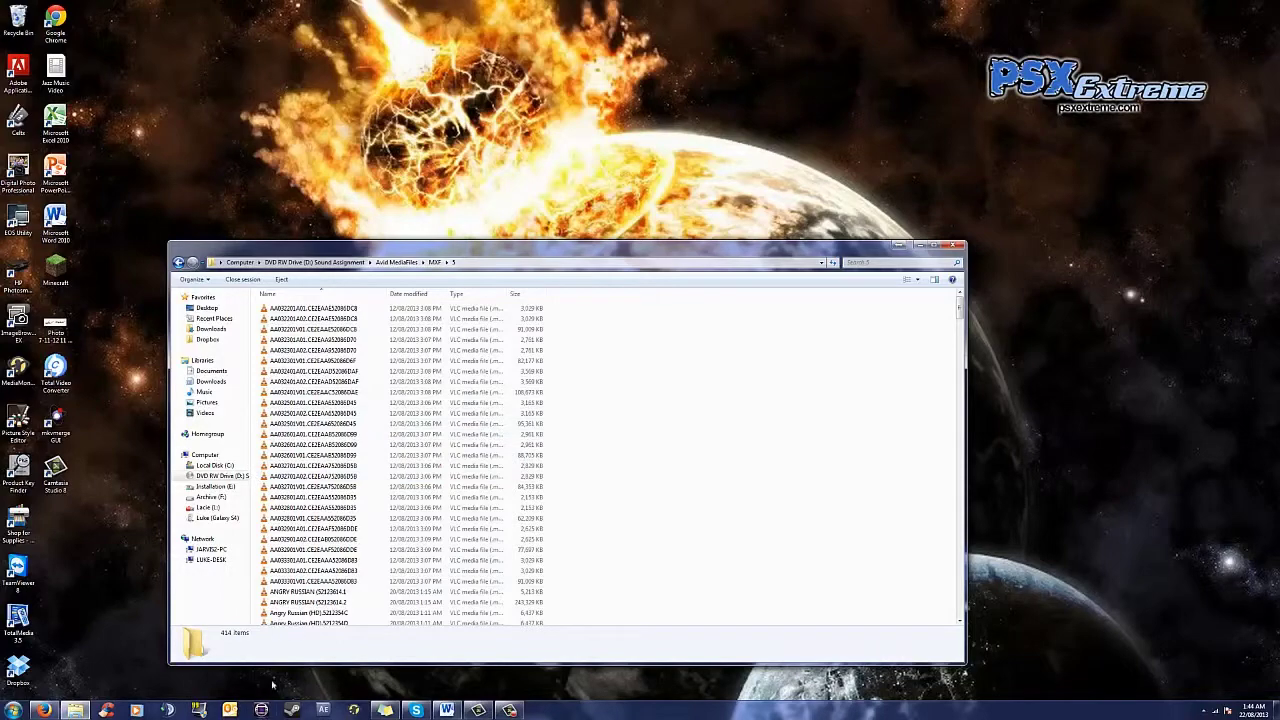
Select msmFMD.pmr and msmMMOB in the disc's MXF\5 folder and Shift+Delete them permanently
scroll(330, 523, down, 15)
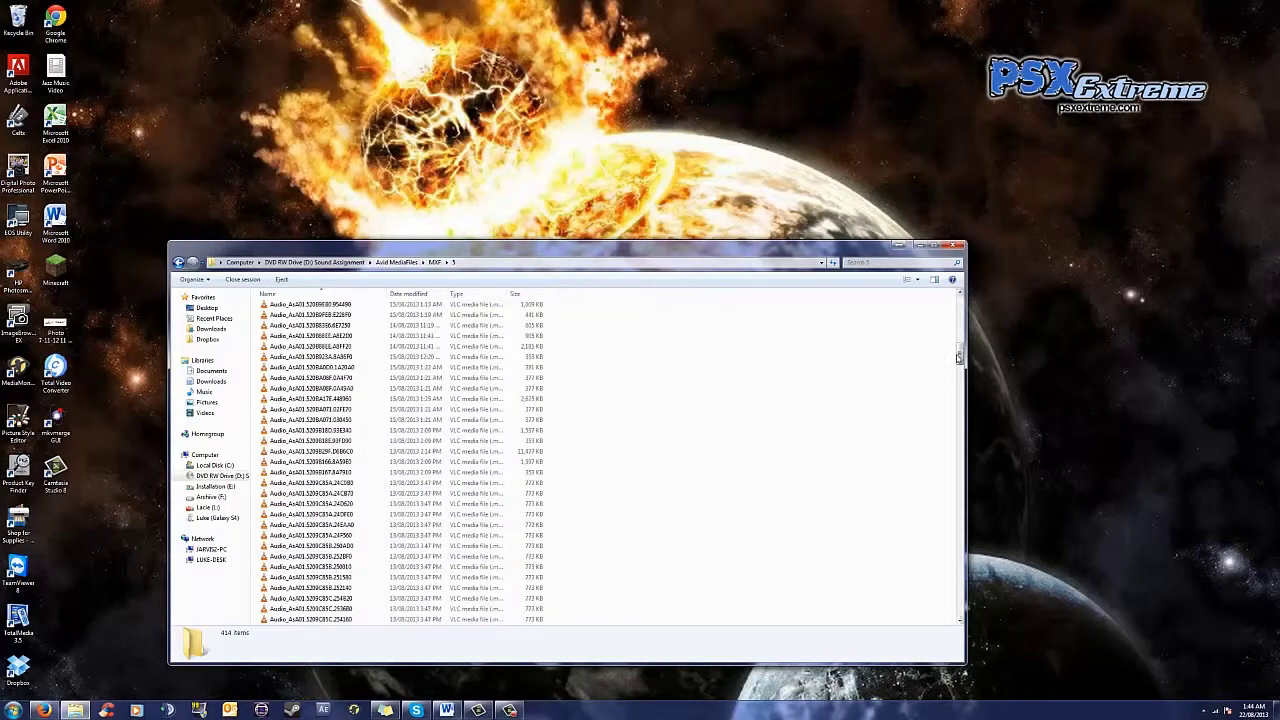
drag(958, 358, 947, 556)
click(300, 430)
shift+click(295, 441)
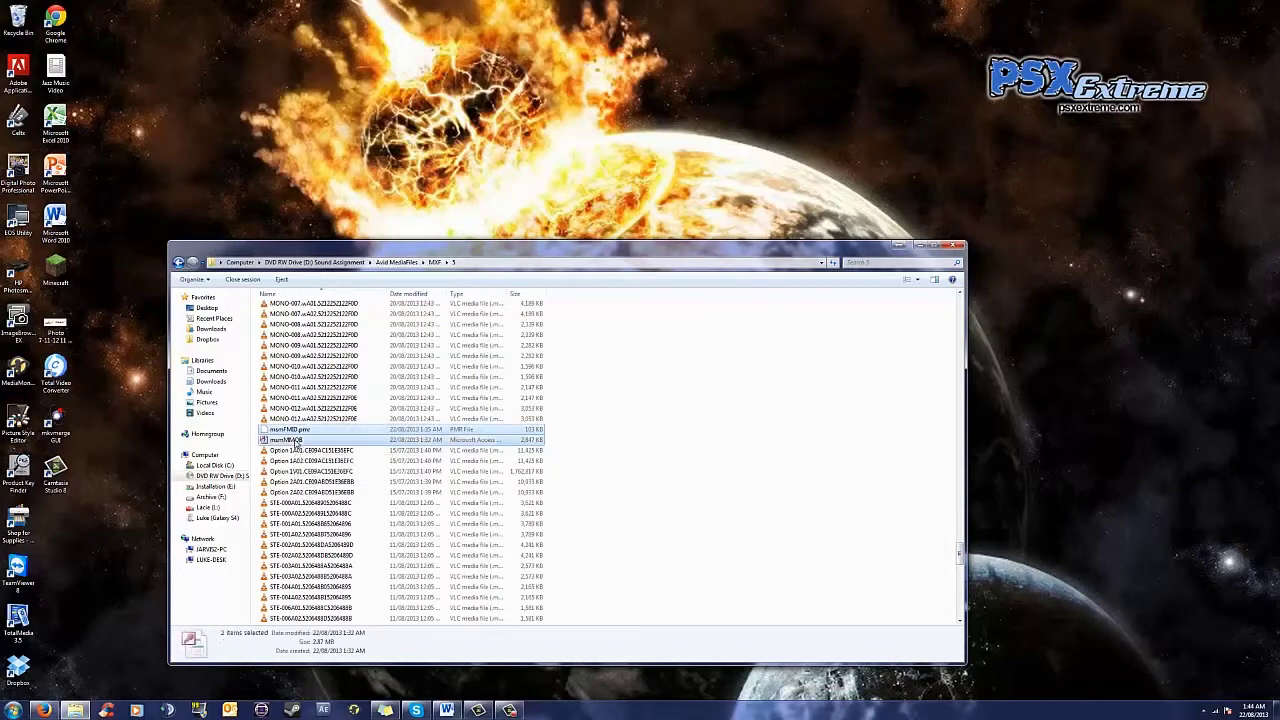
key(Delete)
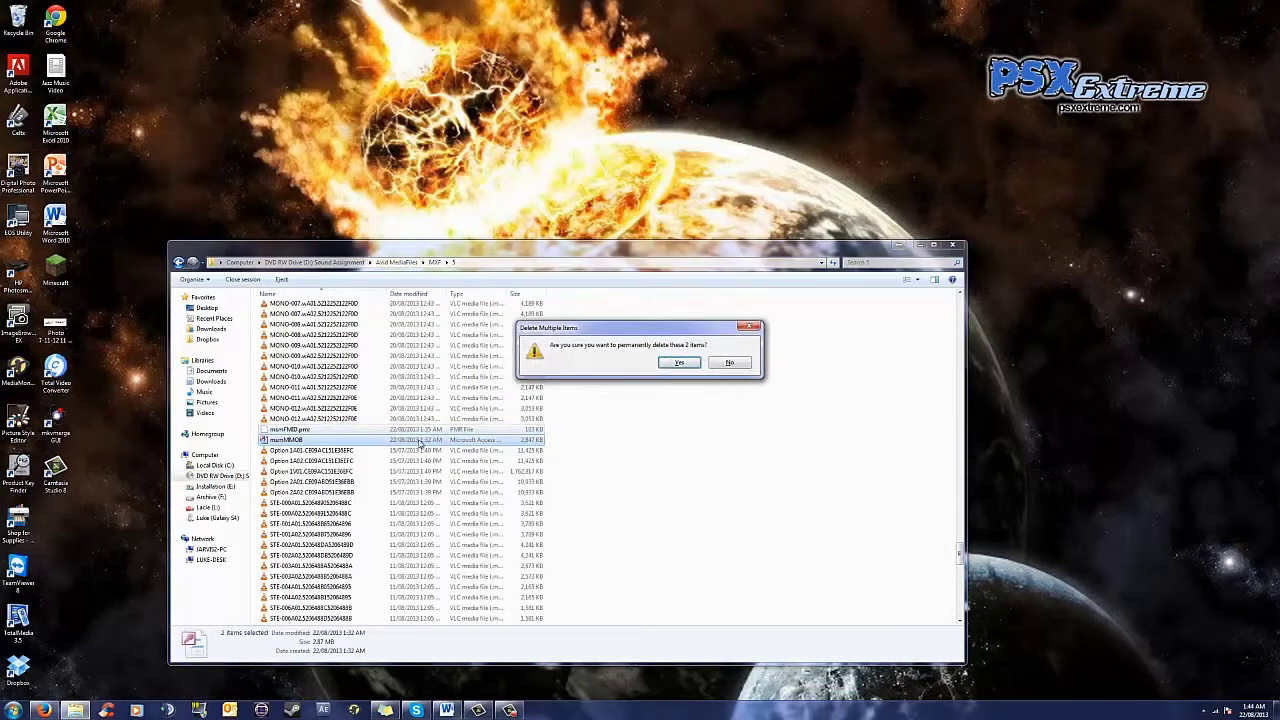
click(678, 363)
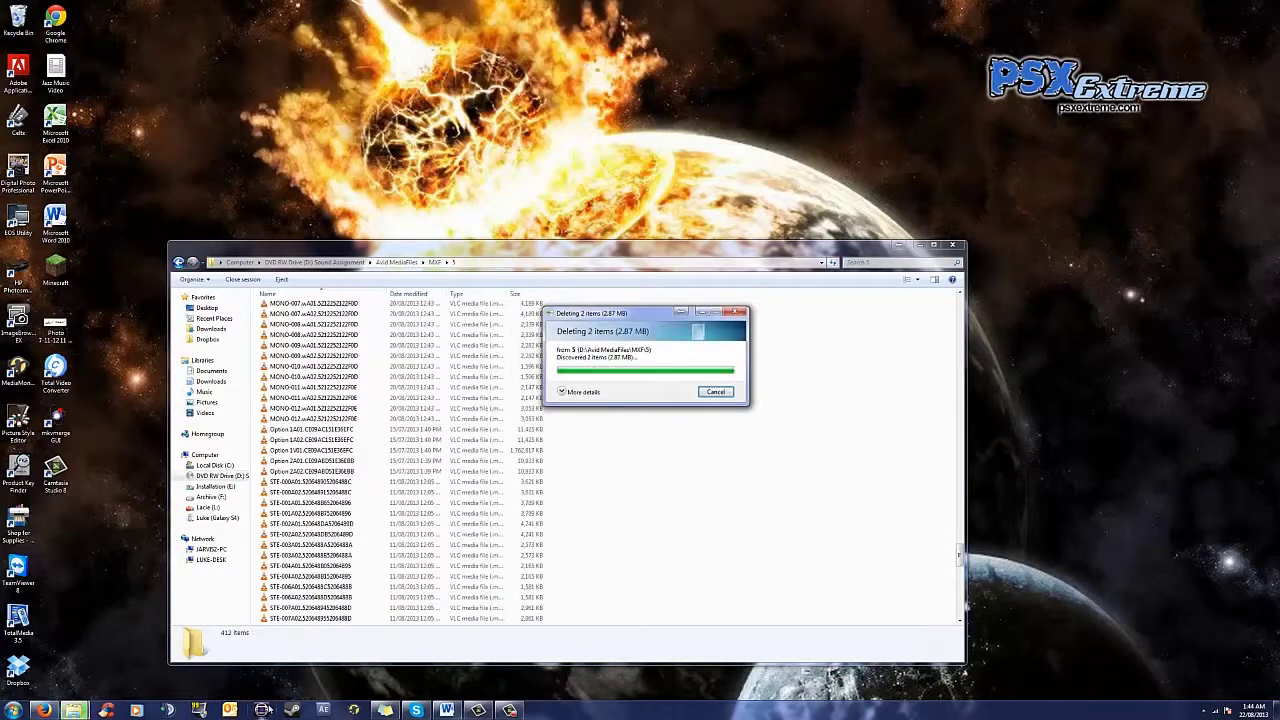
Switch to Avid Media Composer from the taskbar so its Select Project window appears
click(261, 710)
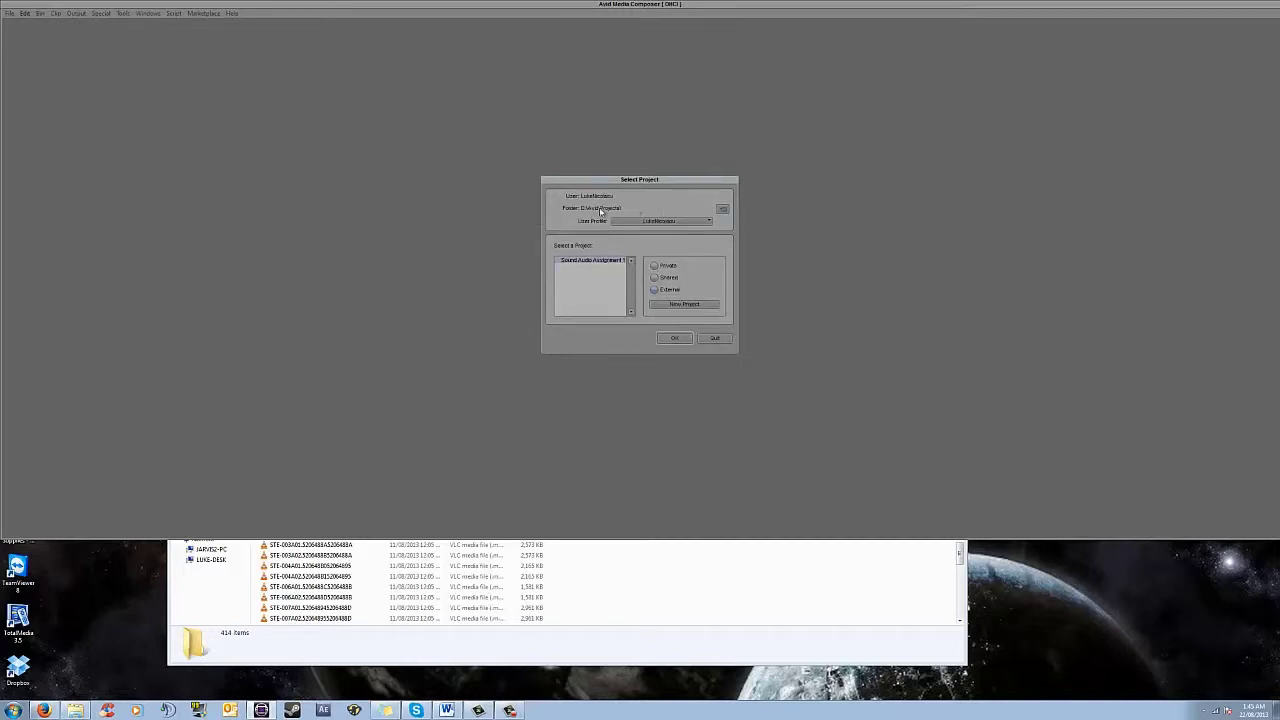
Browse to DVD RW Drive (D:) > Avid Projects and open the Sound Audio Assignment 1 project
click(721, 210)
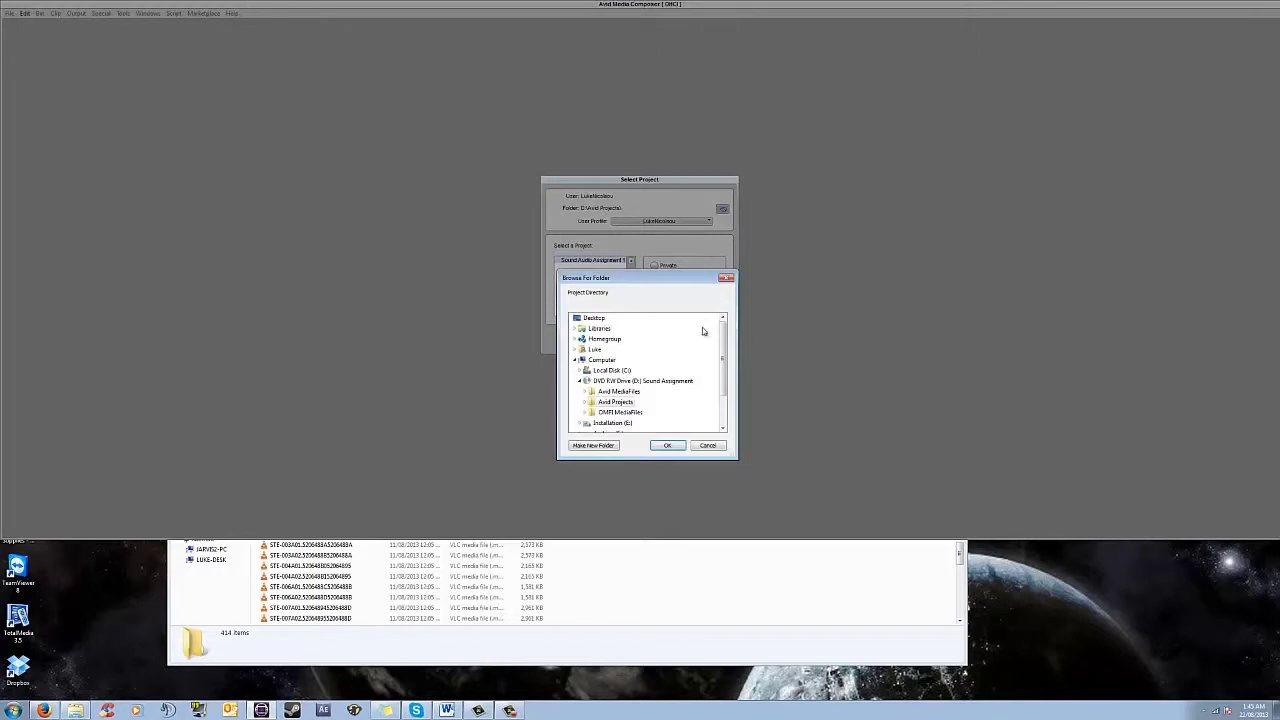
click(608, 381)
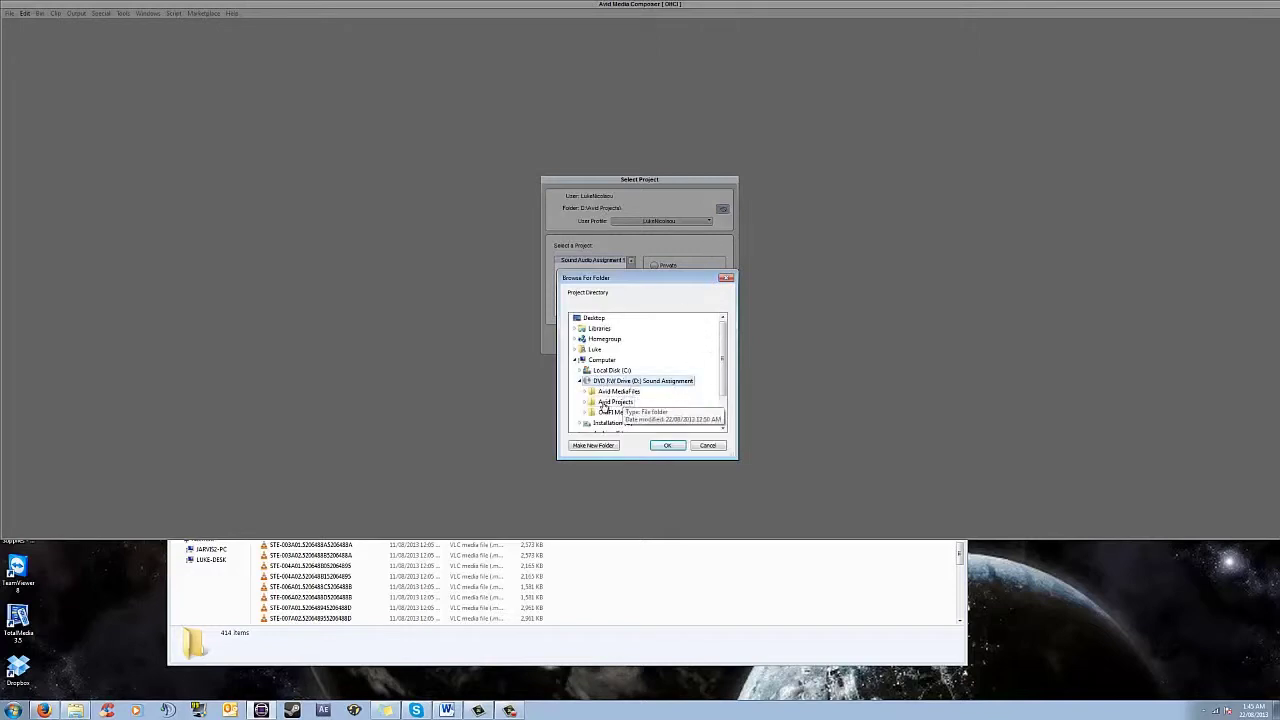
click(586, 401)
click(614, 402)
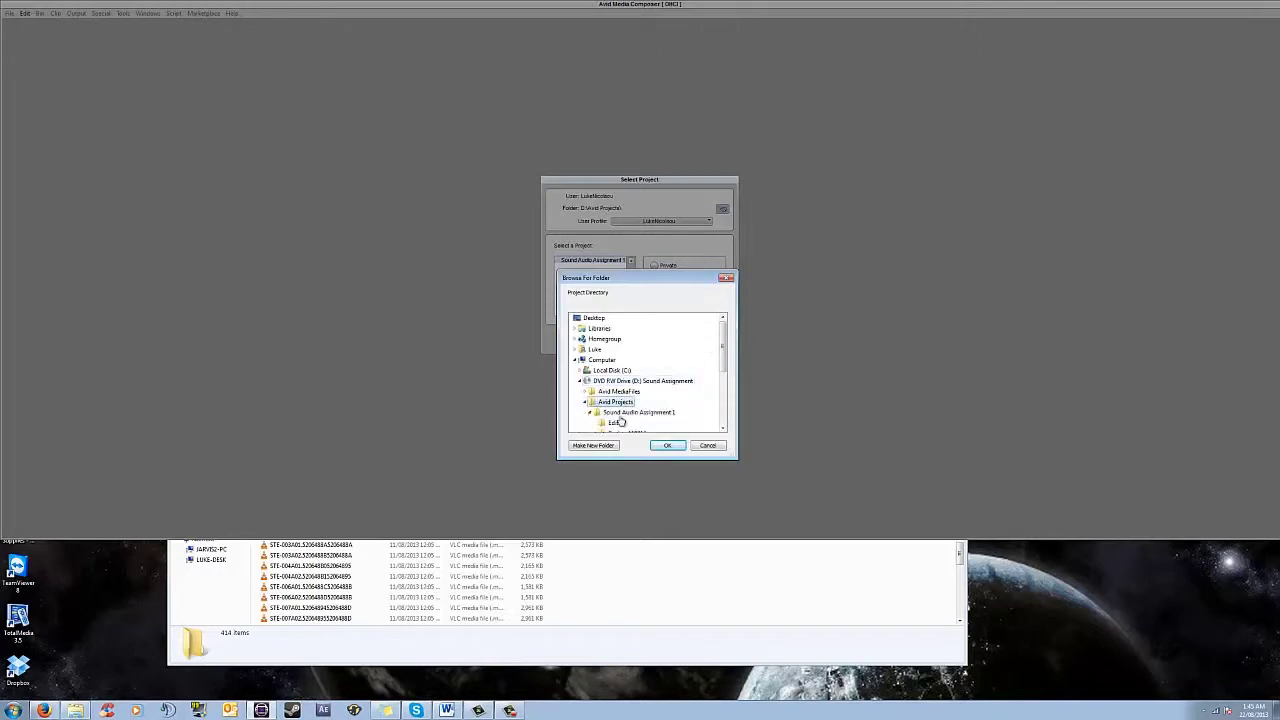
click(619, 413)
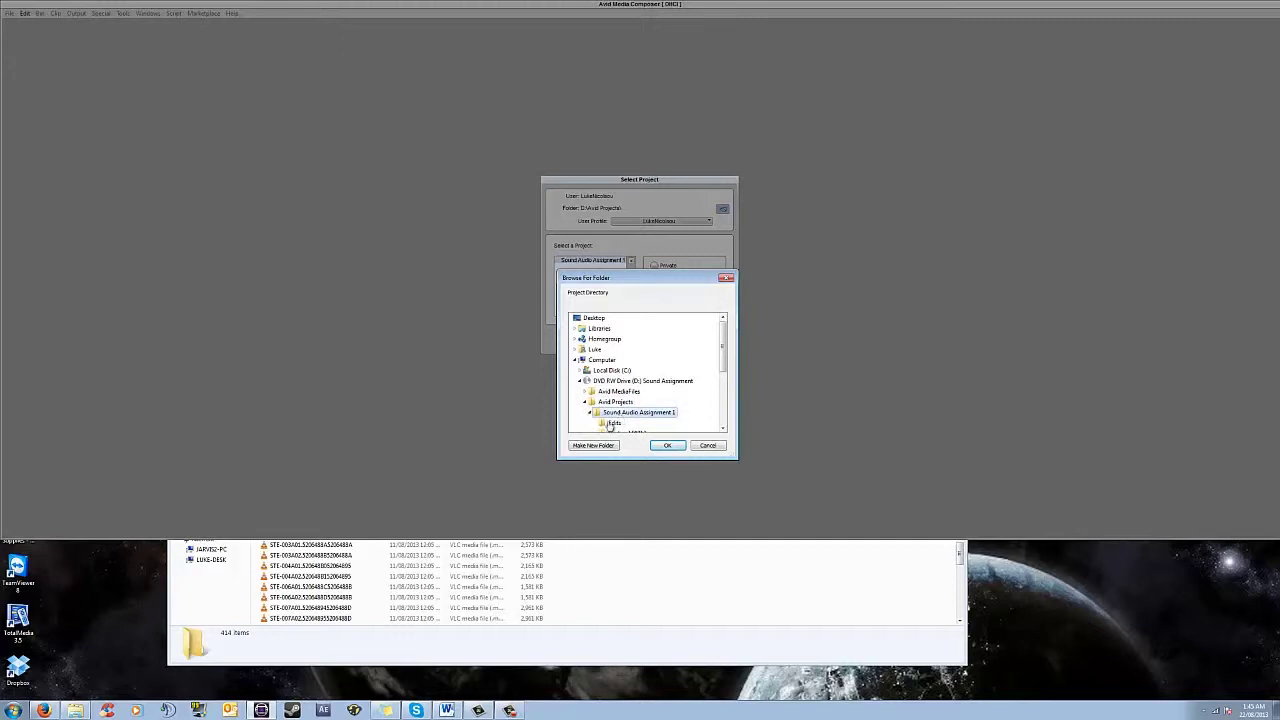
click(666, 446)
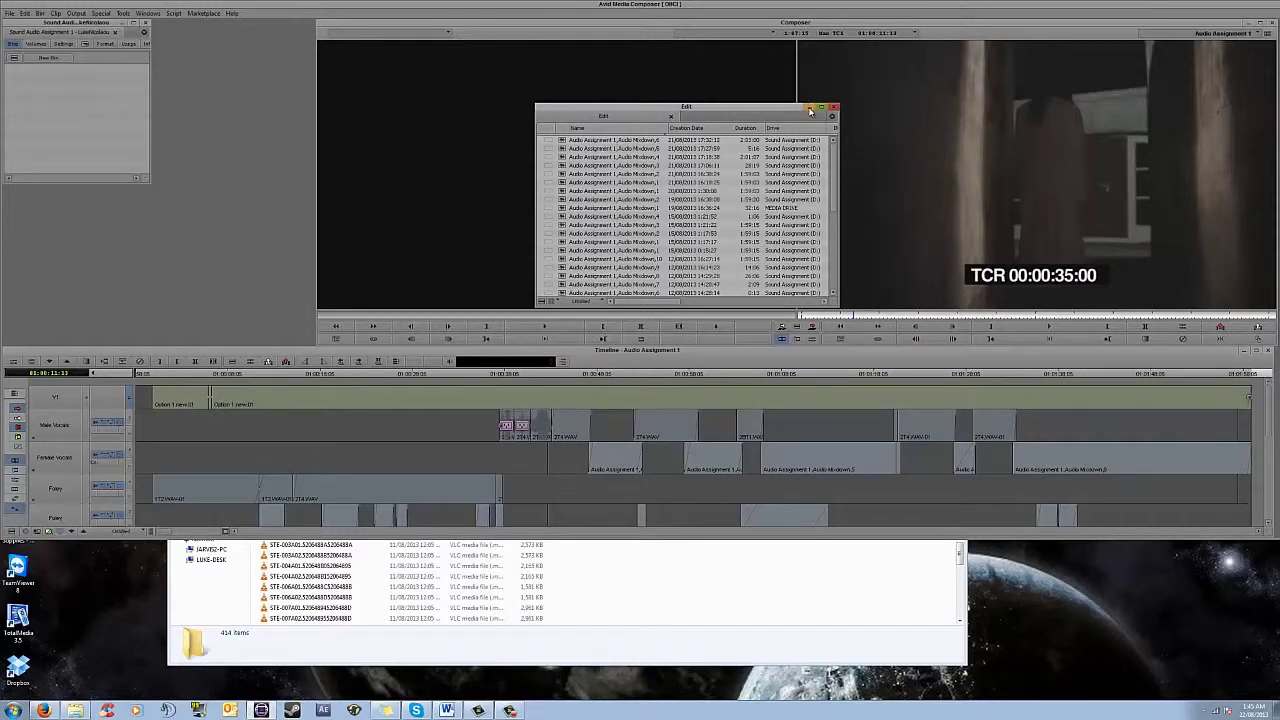
Switch between Explorer and Avid Media Composer, then close the Explorer window
click(642, 541)
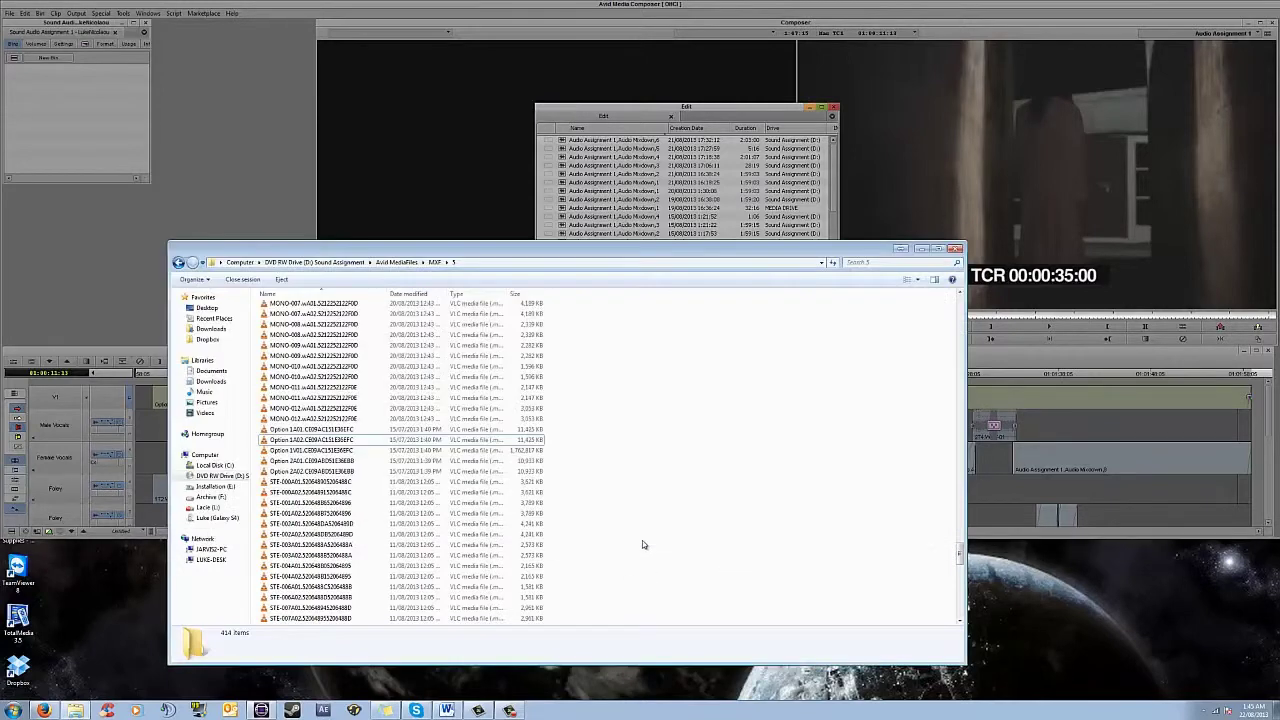
click(1002, 541)
click(918, 250)
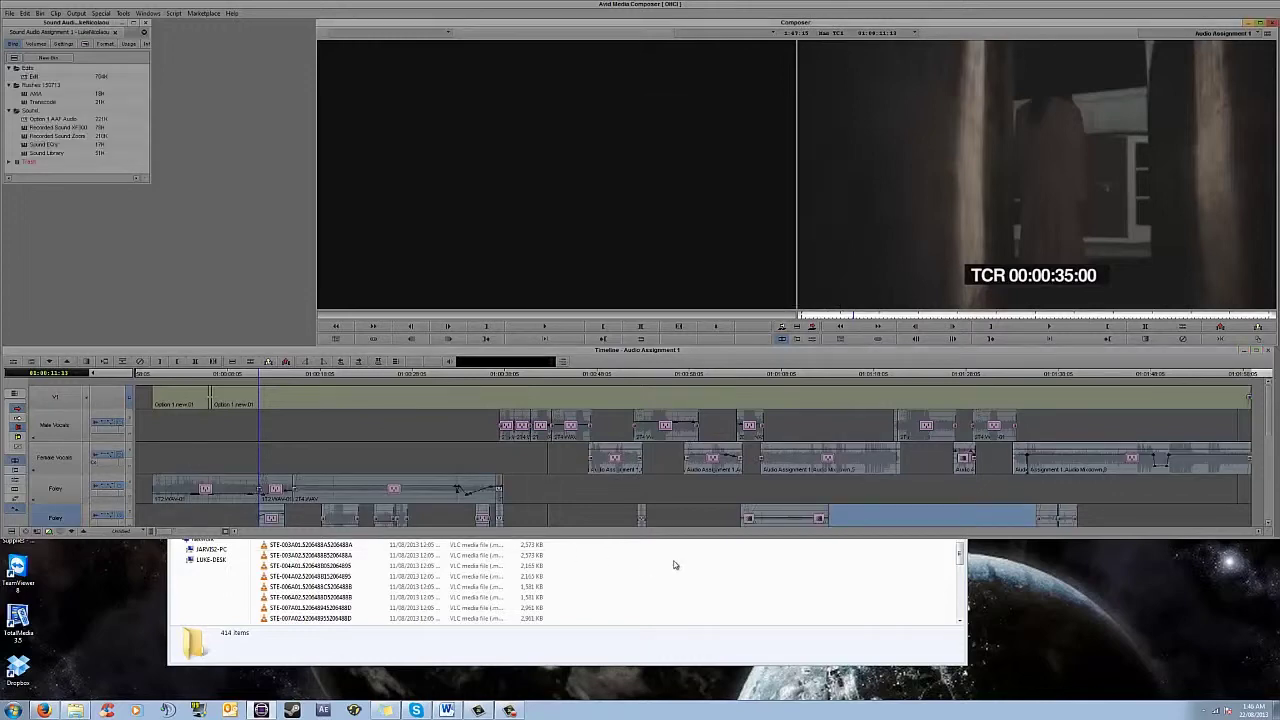
click(673, 543)
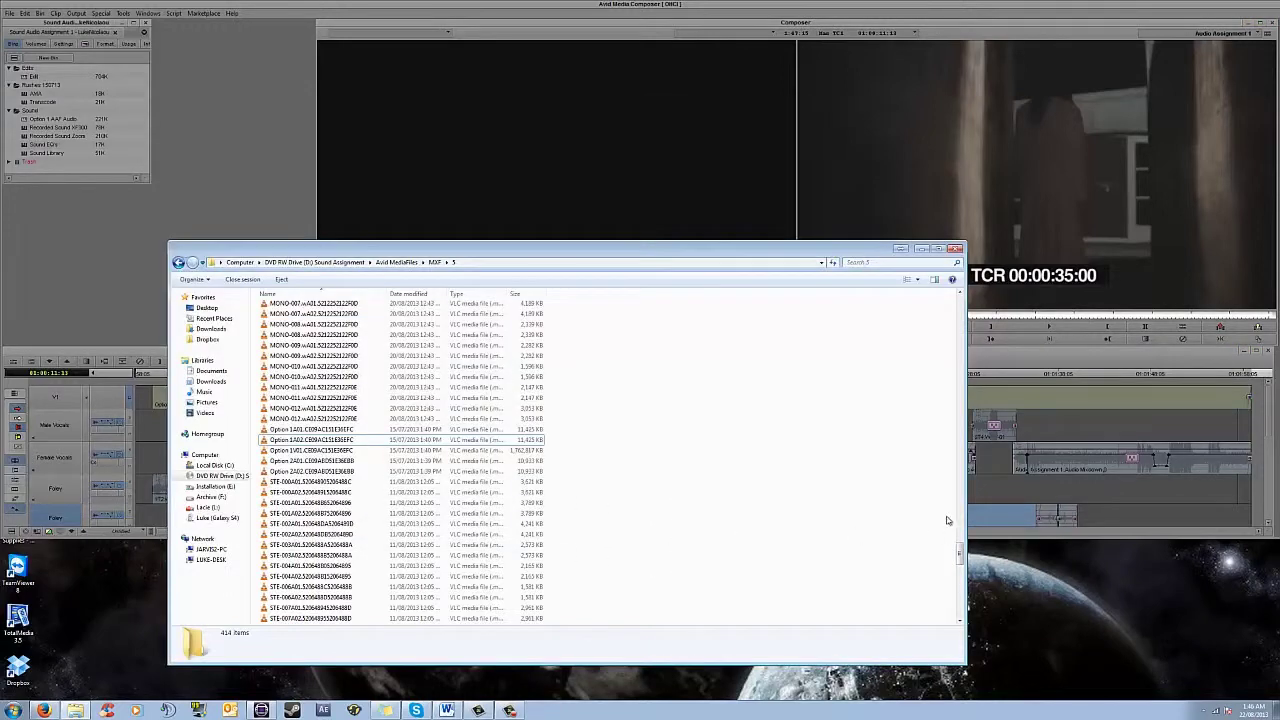
click(956, 248)
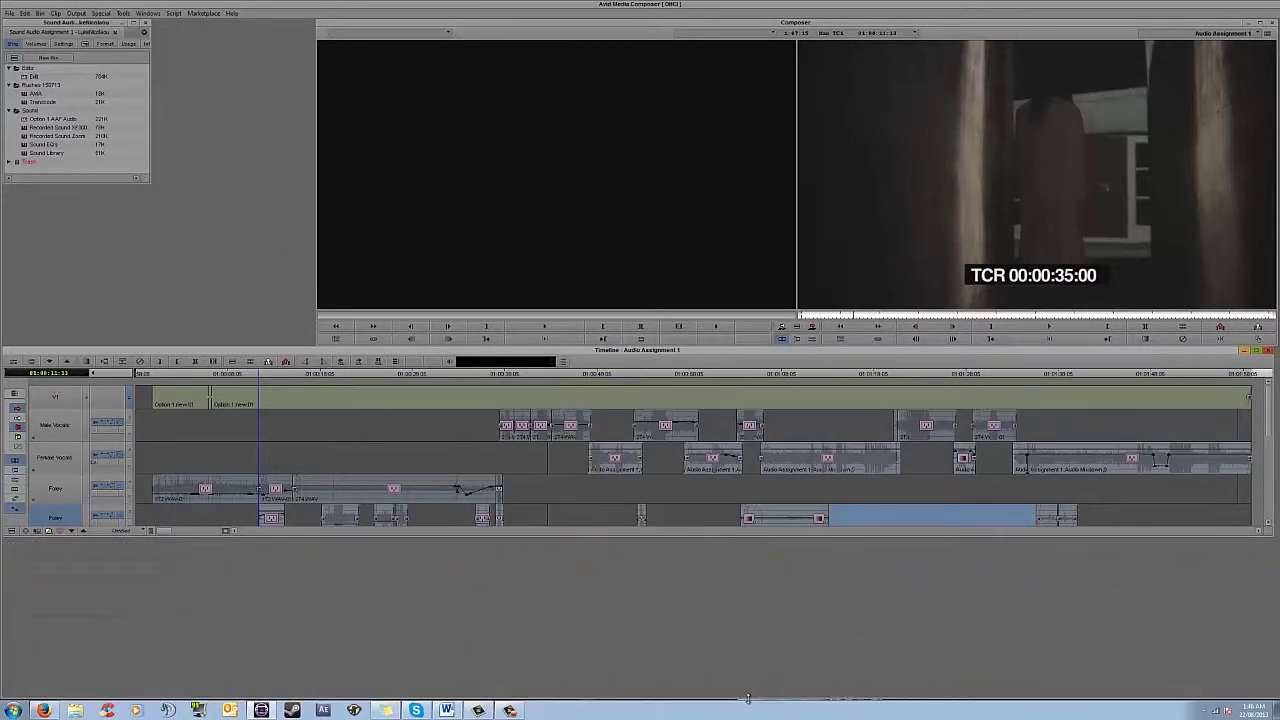
Enlarge the timeline to show all audio tracks, scrub the edit, and open Lacie (L:) in Explorer
drag(714, 538, 716, 694)
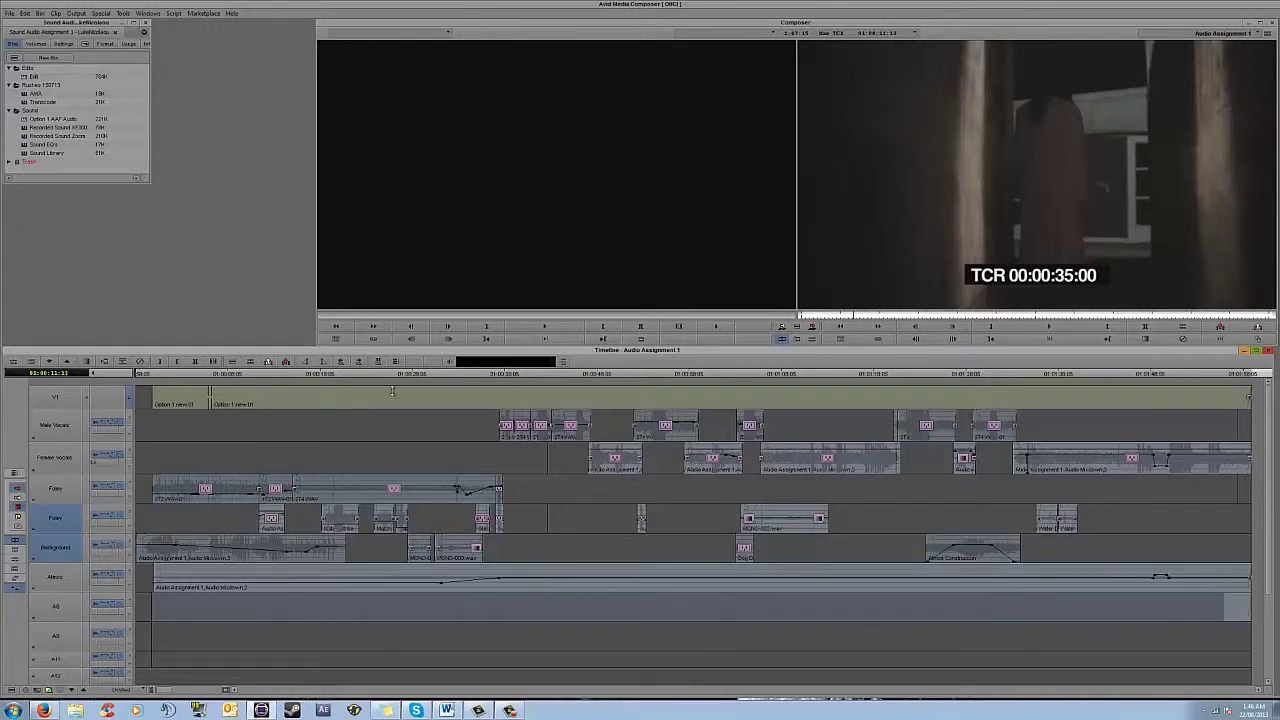
drag(262, 374, 1108, 406)
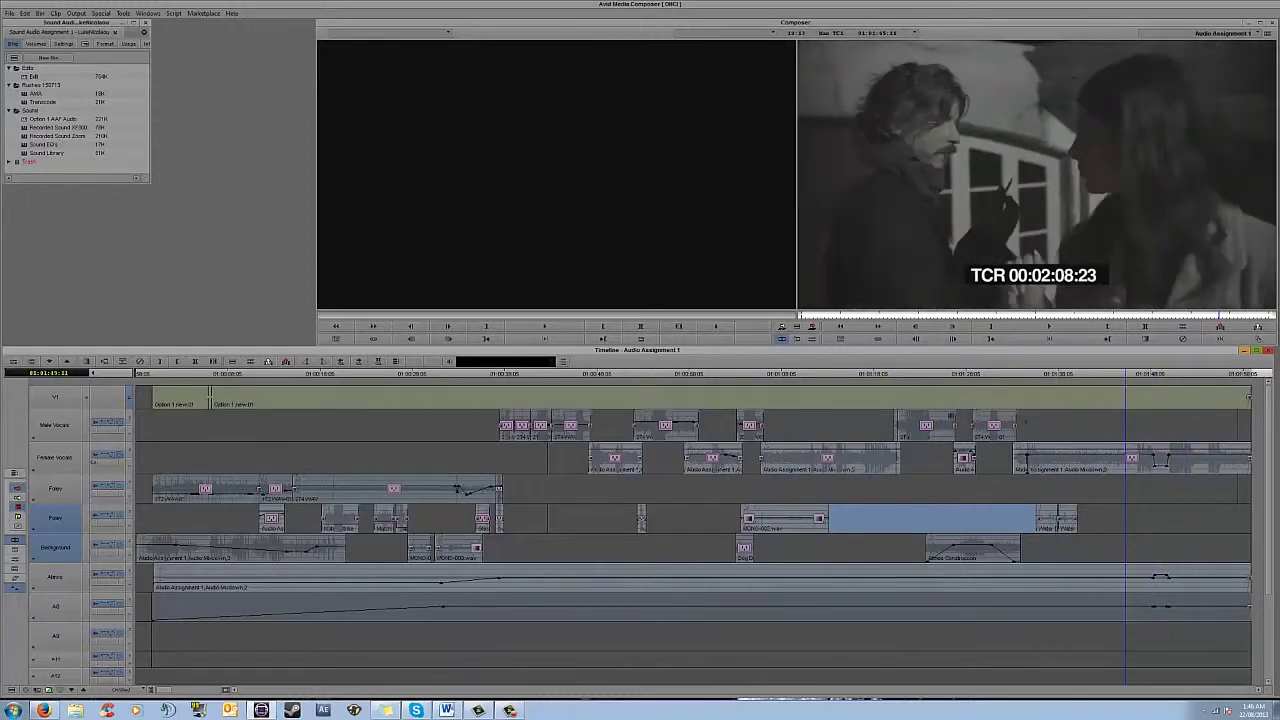
click(763, 374)
click(394, 489)
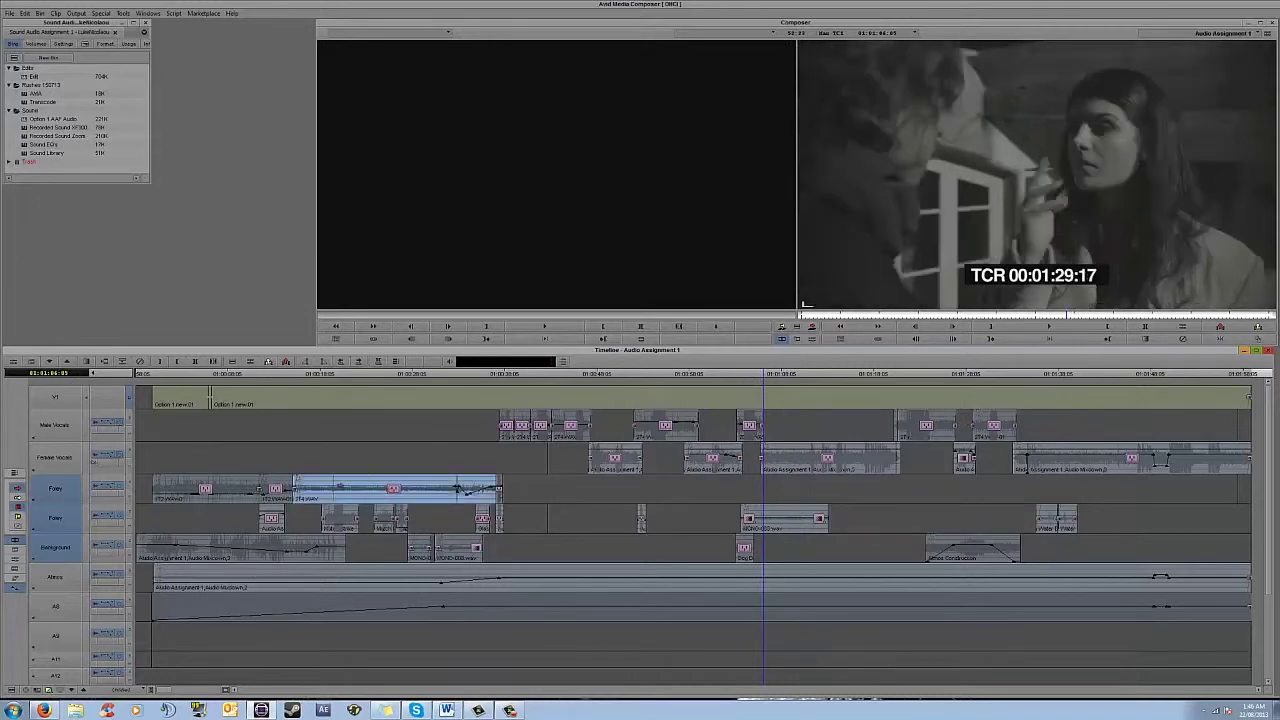
drag(386, 374, 444, 383)
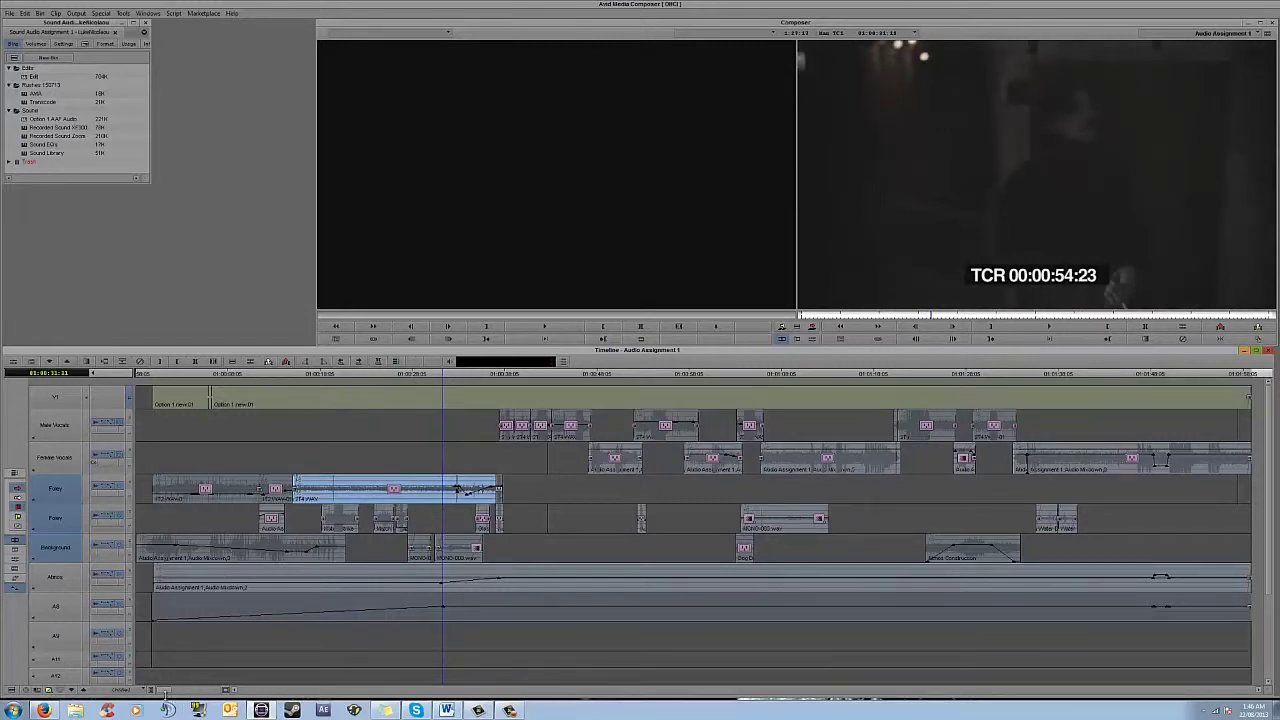
click(78, 710)
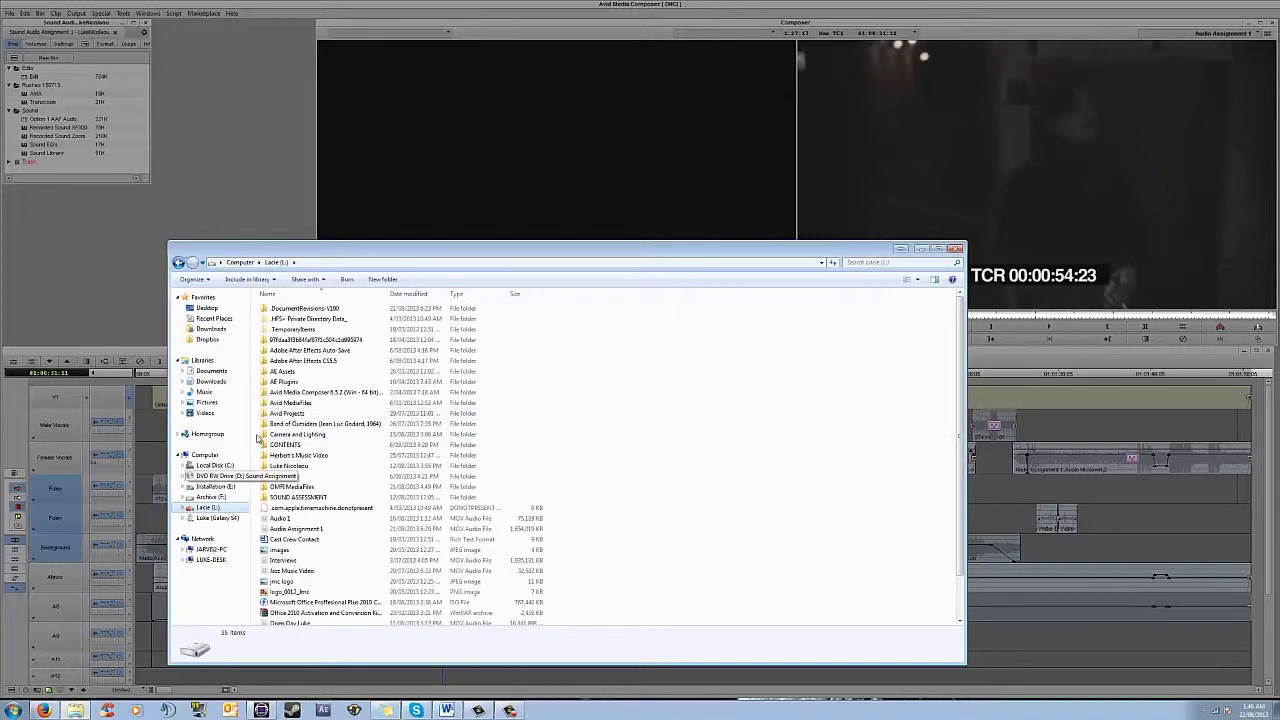
Open Avid MediaFiles > MXF > 1 on Lacie (L:) and scroll through its media files
double_click(286, 403)
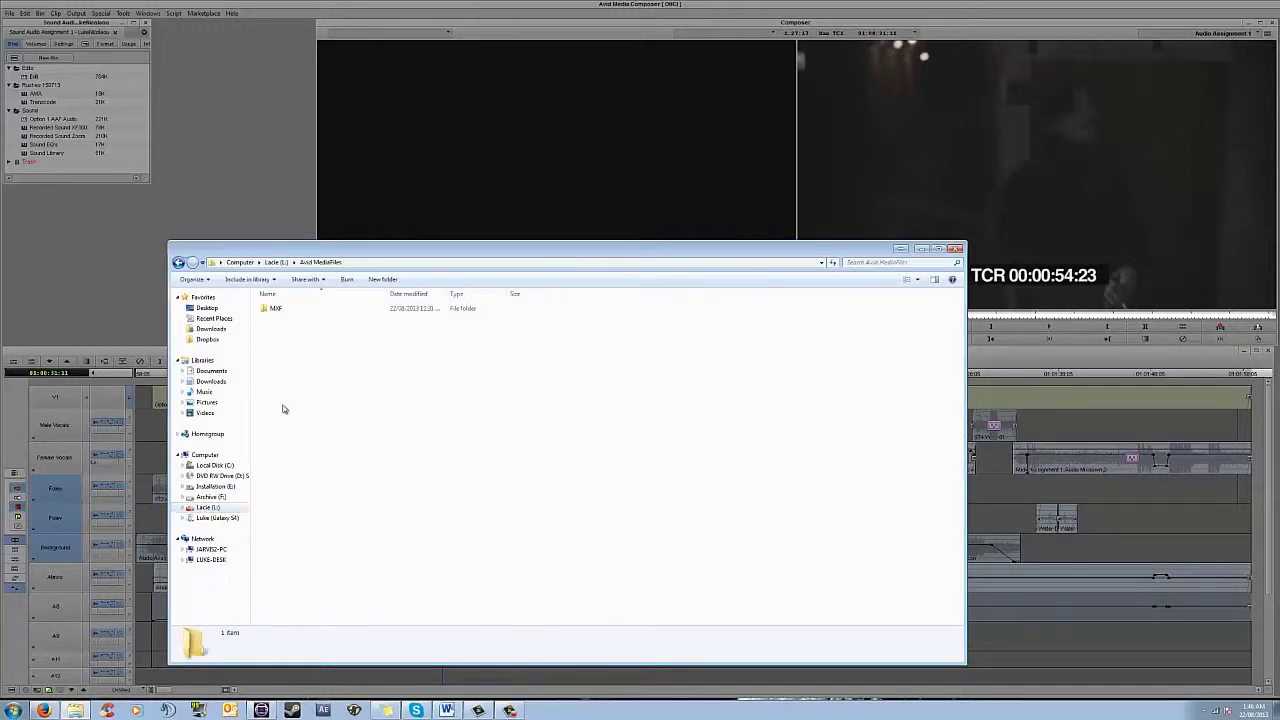
double_click(277, 309)
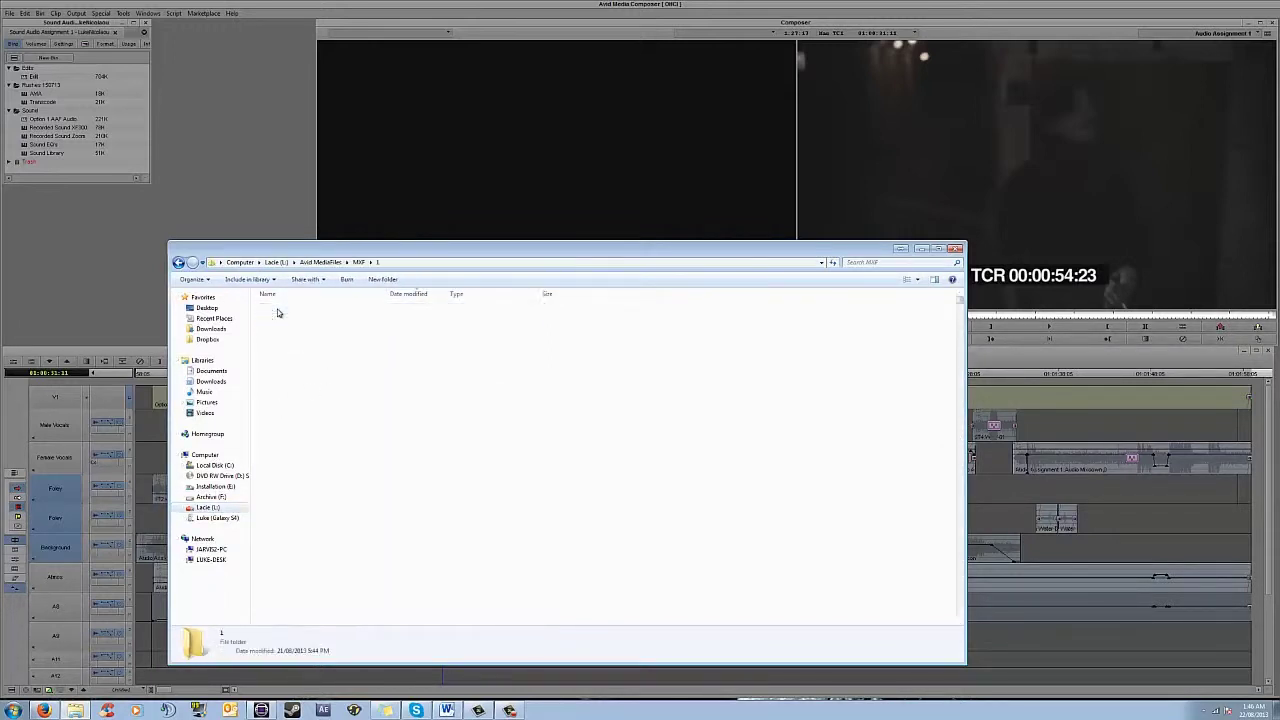
double_click(279, 312)
scroll(325, 500, down, 15)
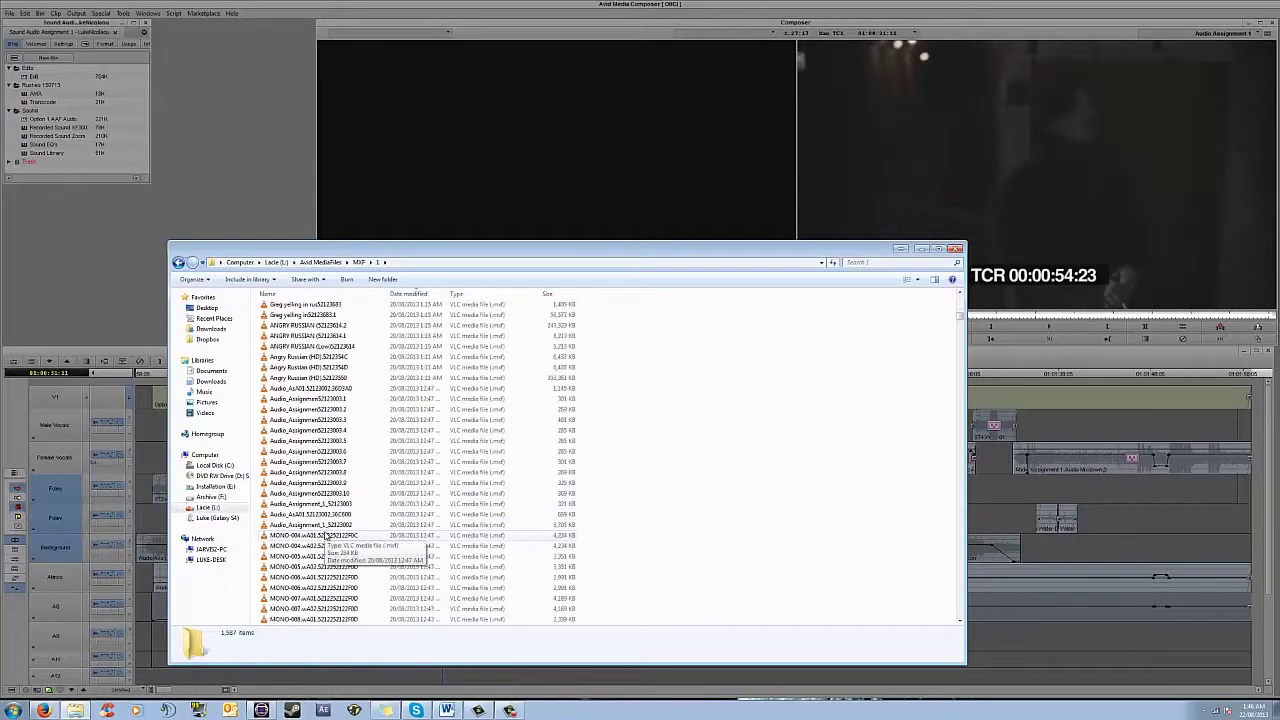
scroll(325, 537, down, 10)
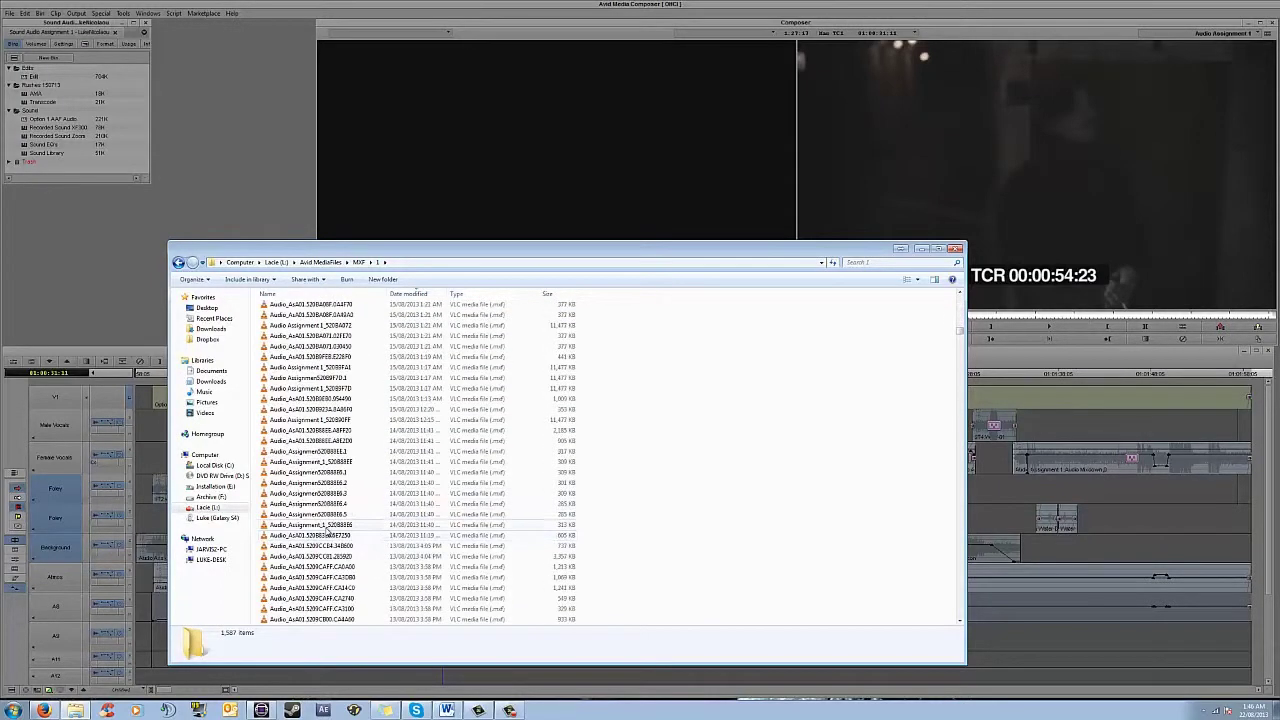
scroll(328, 533, down, 10)
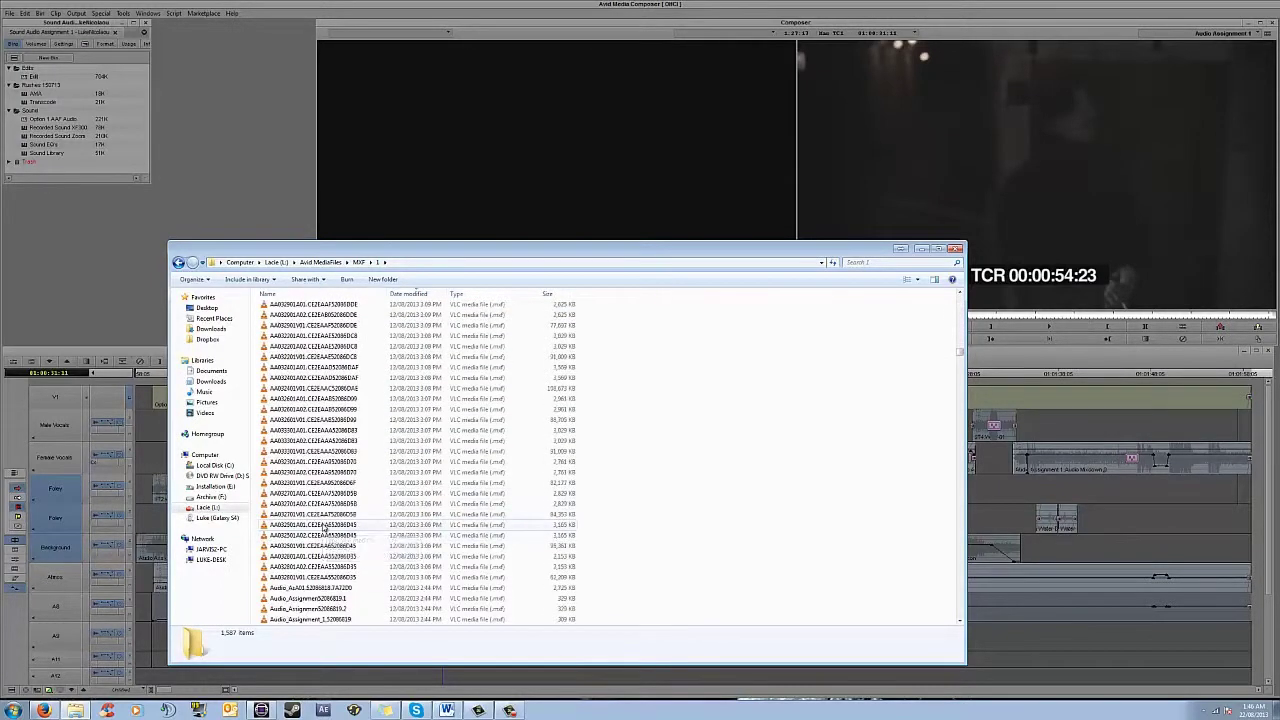
scroll(323, 527, down, 10)
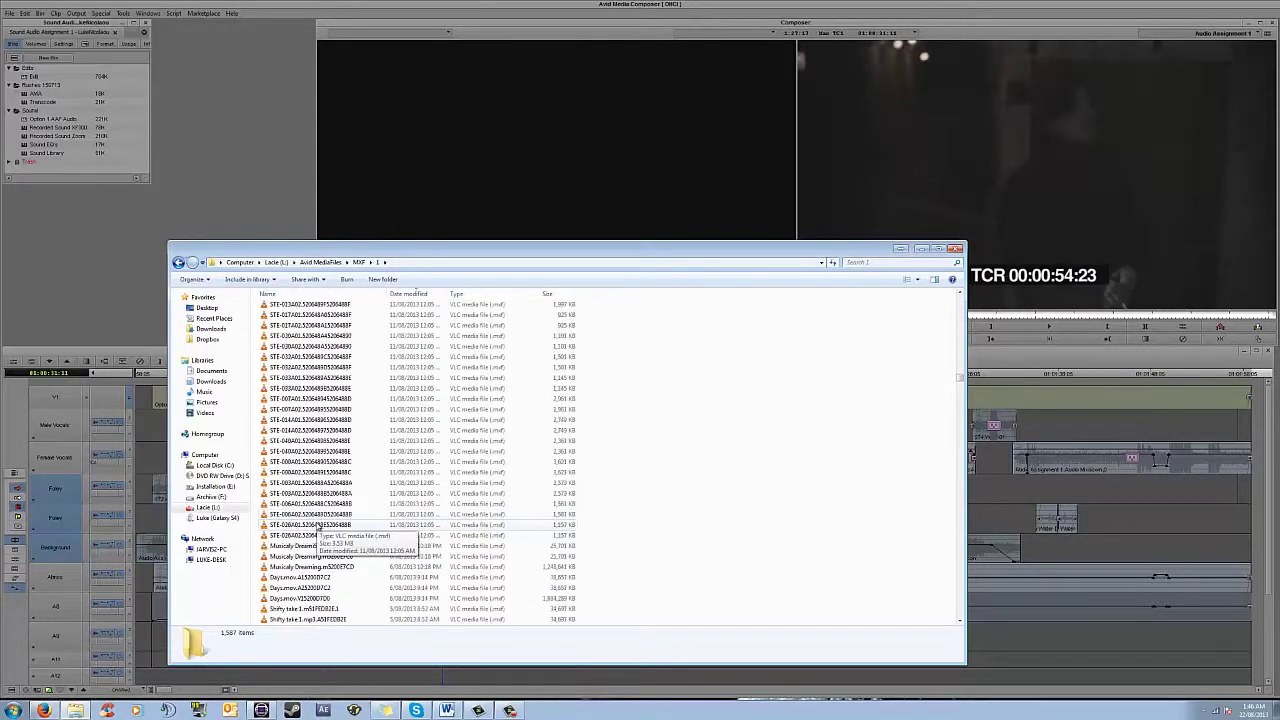
scroll(318, 527, down, 10)
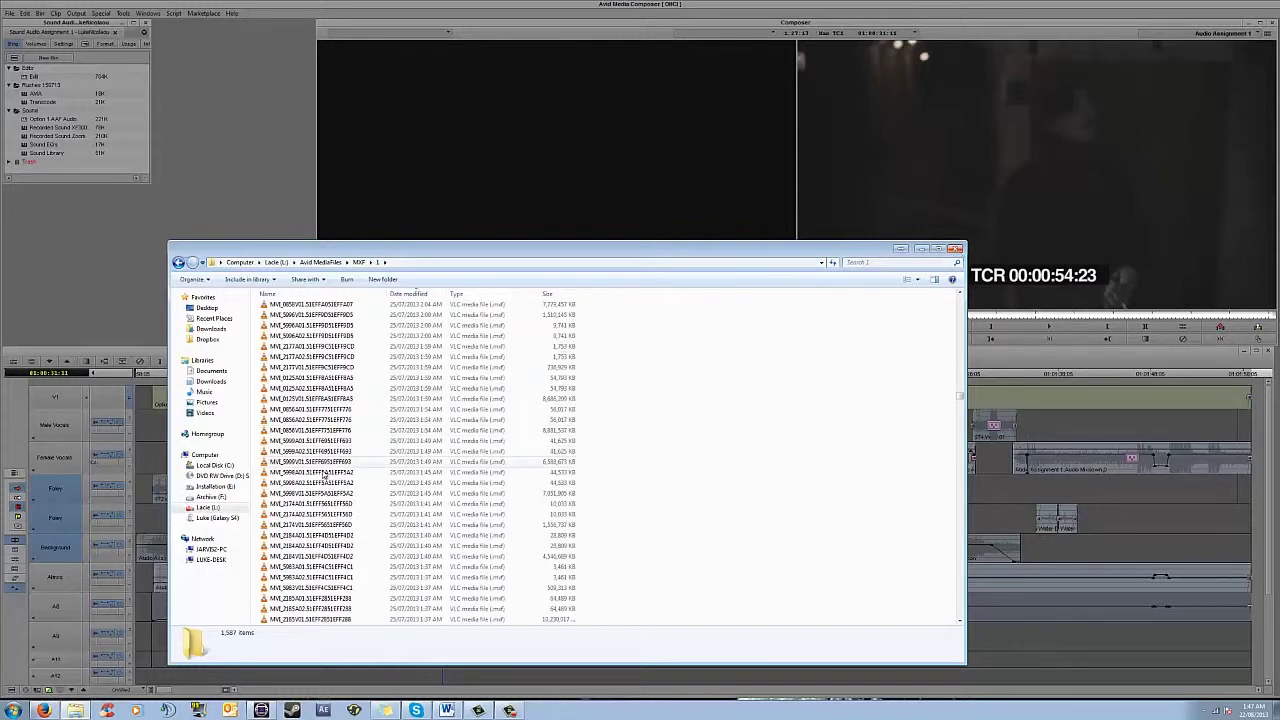
Open Avid MediaFiles > MXF > 5 on the DVD drive and select msmFMID.pmr
click(220, 475)
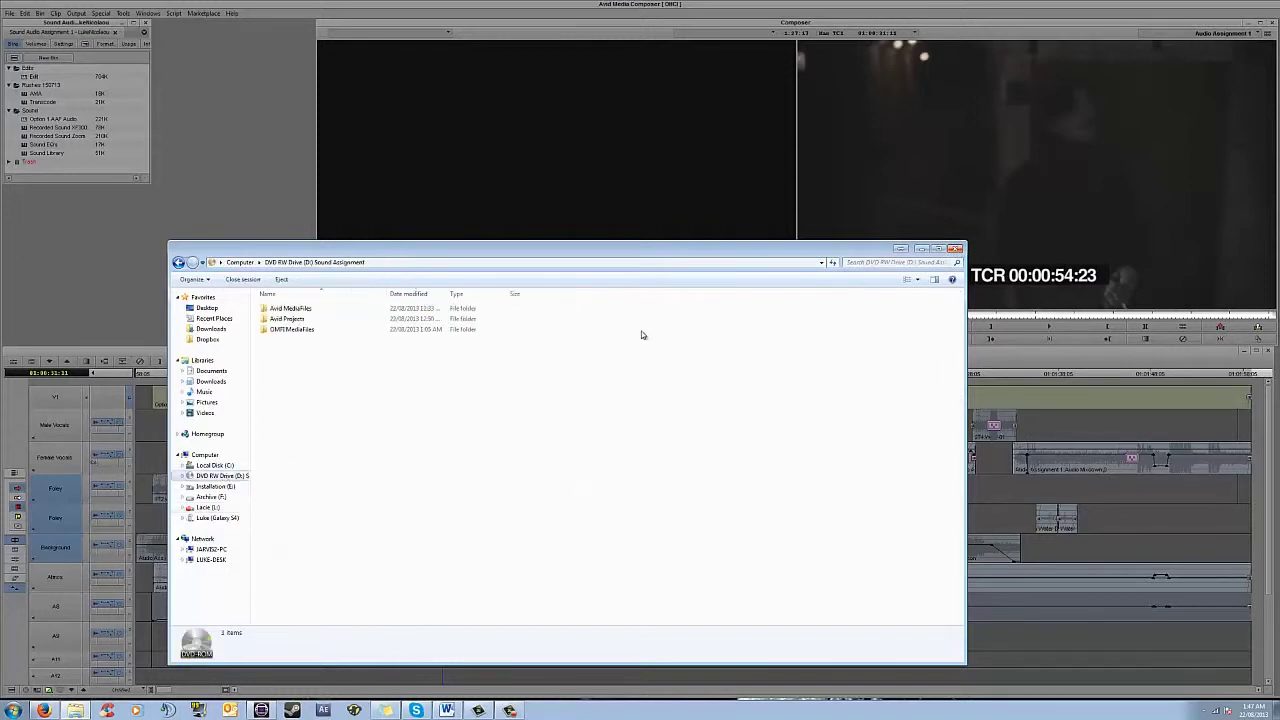
double_click(282, 309)
double_click(280, 310)
double_click(279, 310)
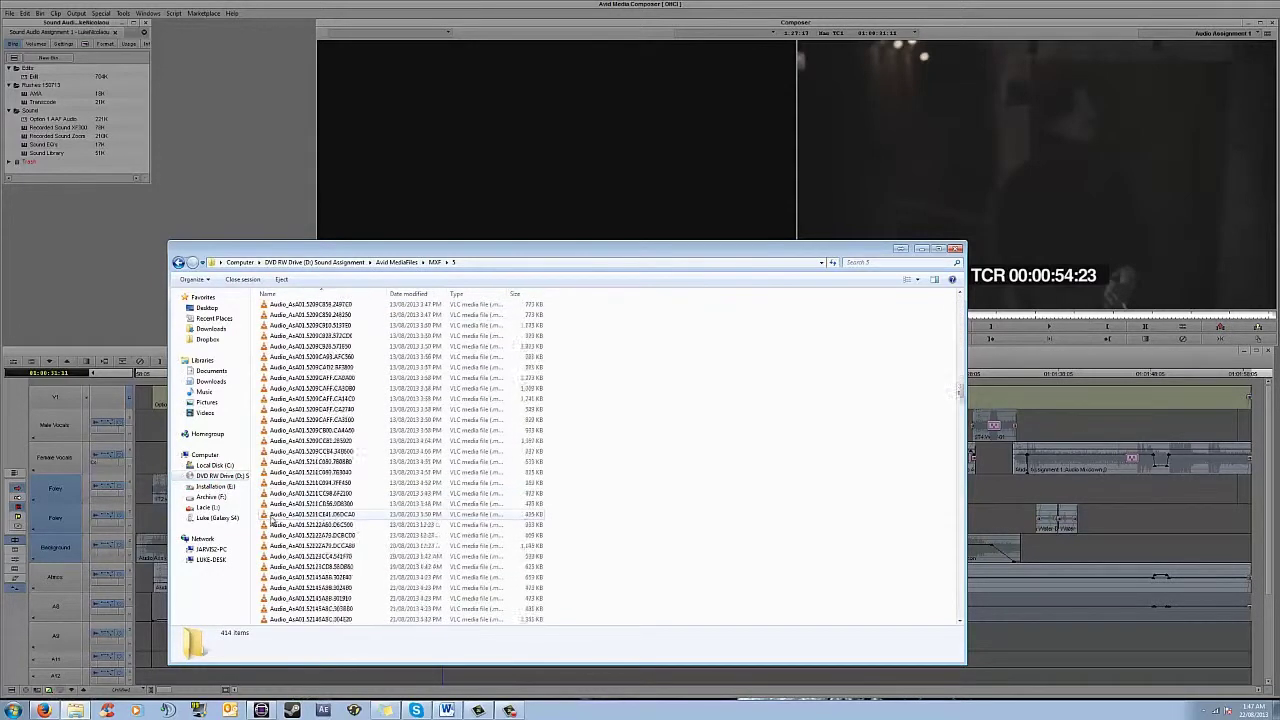
scroll(270, 521, down, 20)
scroll(306, 580, down, 20)
click(292, 495)
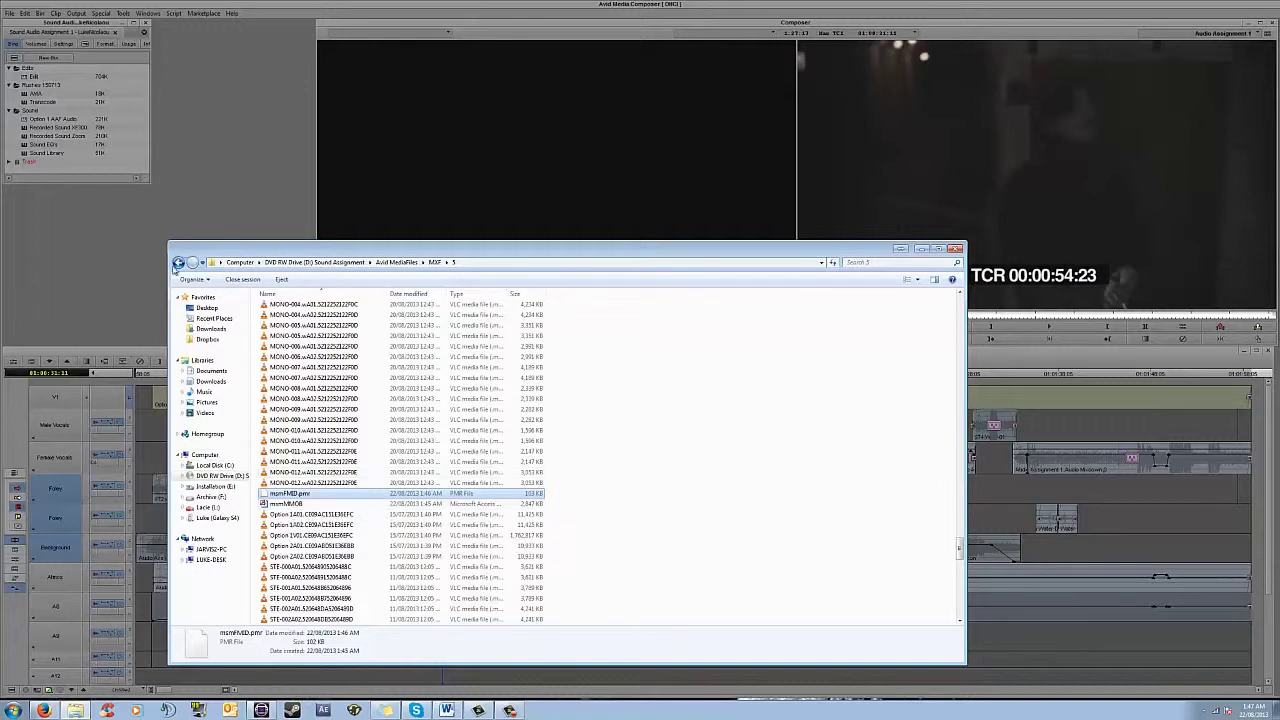
Exit Avid Media Composer via File > Exit, confirm, and return to the Explorer window
click(127, 121)
click(9, 14)
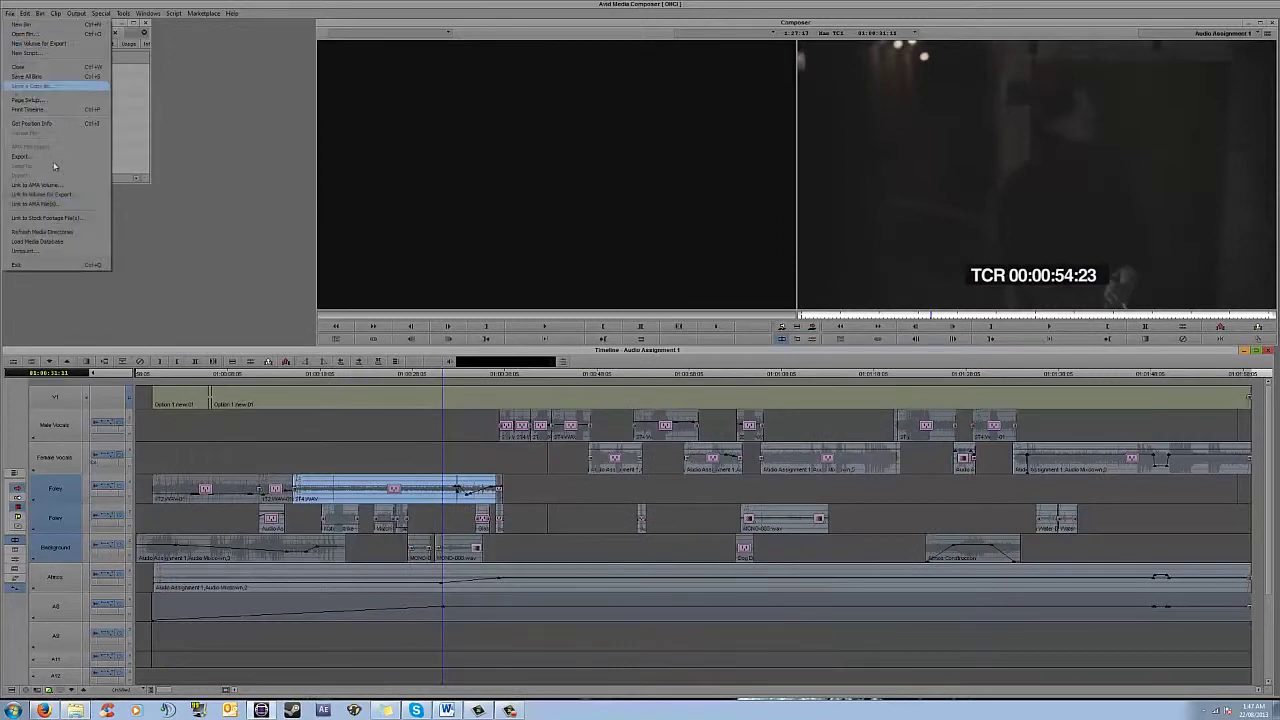
click(45, 266)
click(612, 285)
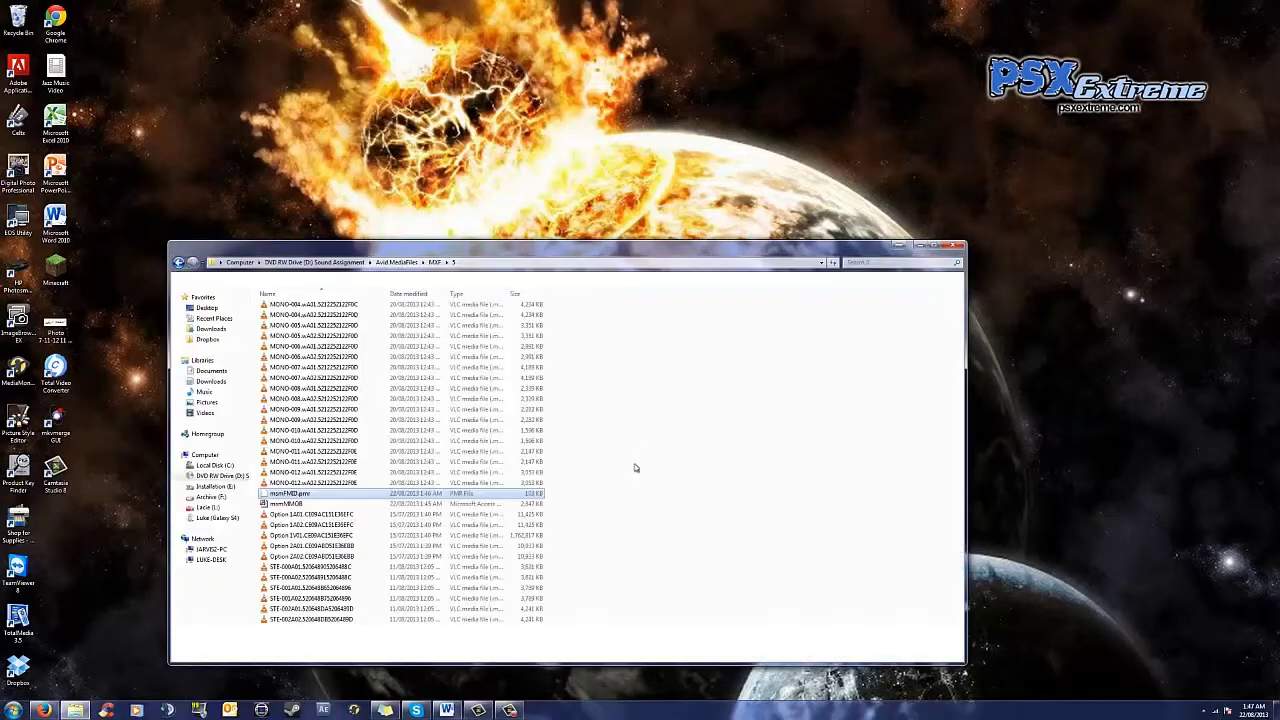
click(661, 458)
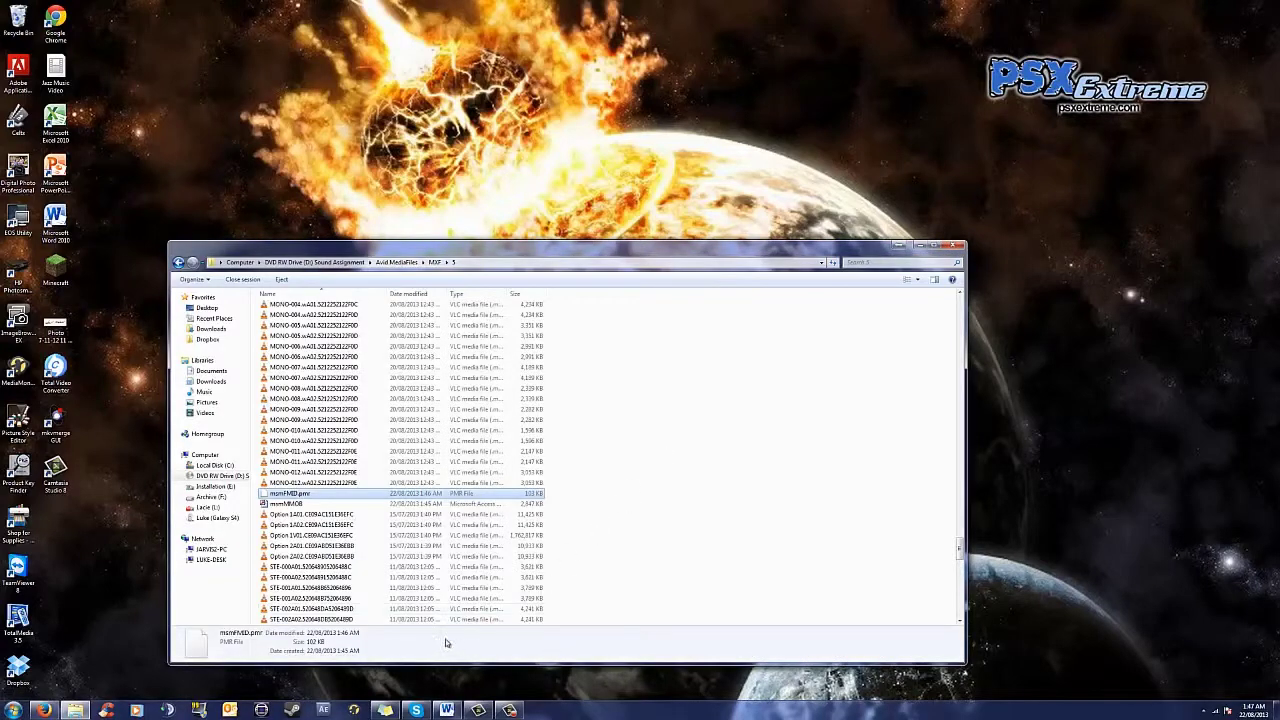